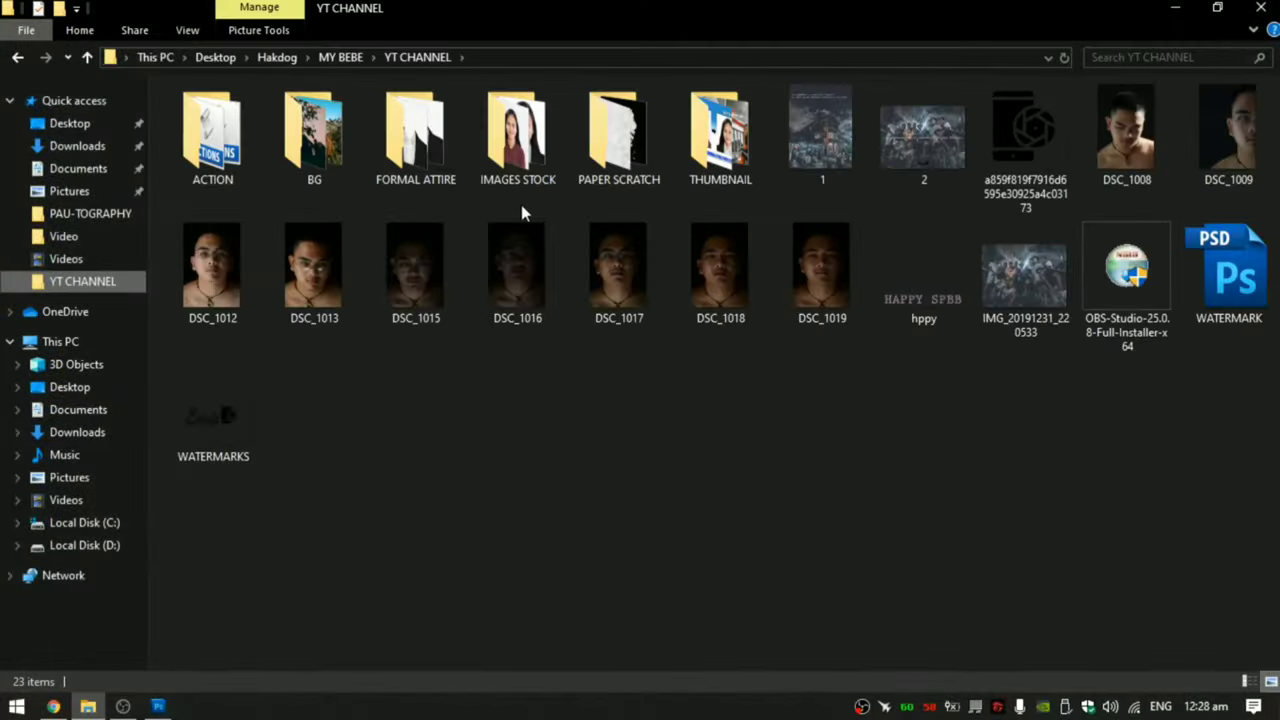
Open image26 from the IMAGES STOCK folder in Photoshop.
double_click(547, 140)
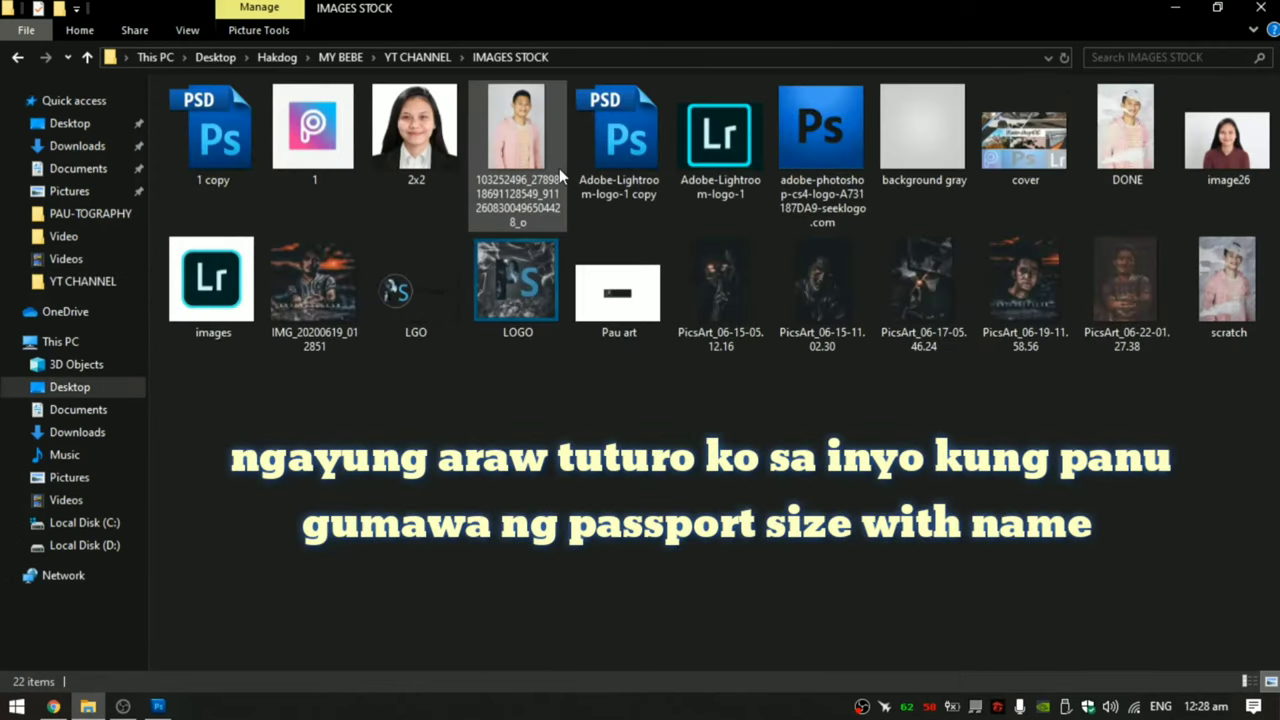
mouse_move(1227, 140)
left_mouse_down()
mouse_move(163, 712)
mouse_move(395, 392)
left_mouse_up()
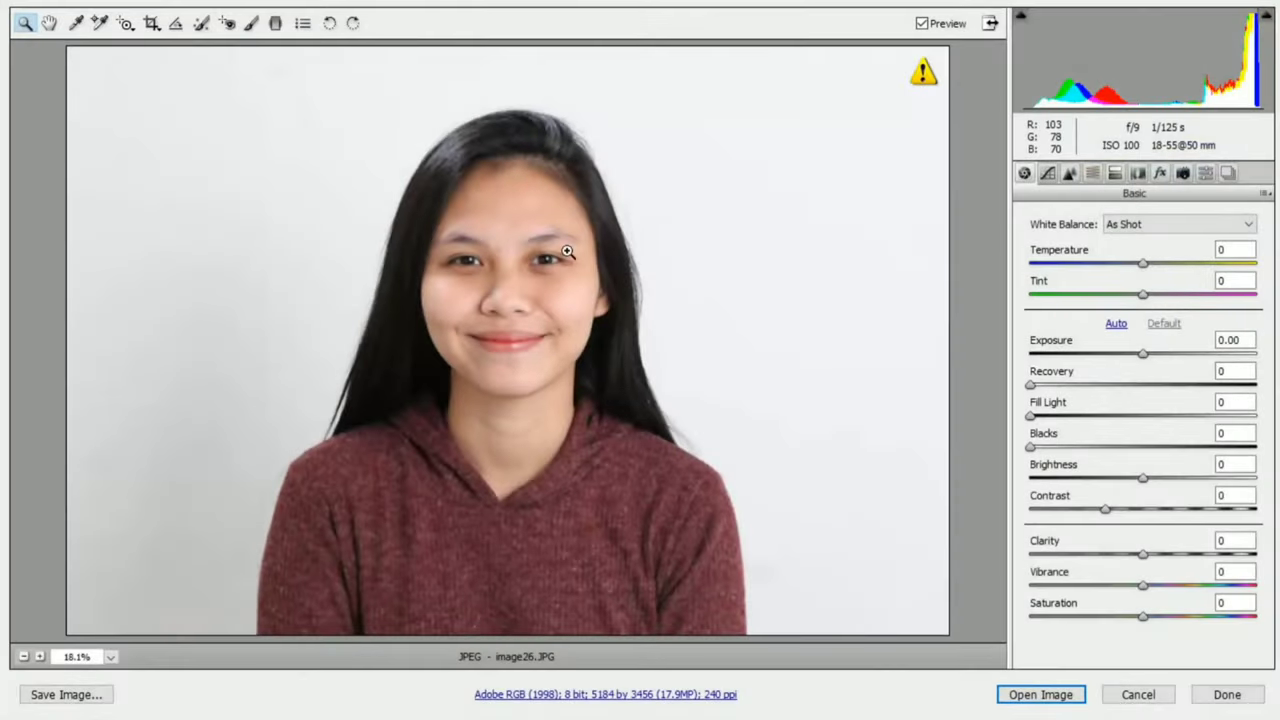
Open image26 without raw edits and crop a 2 × 2 in, 300 ppi head-and-shoulders square.
left_click(1023, 697)
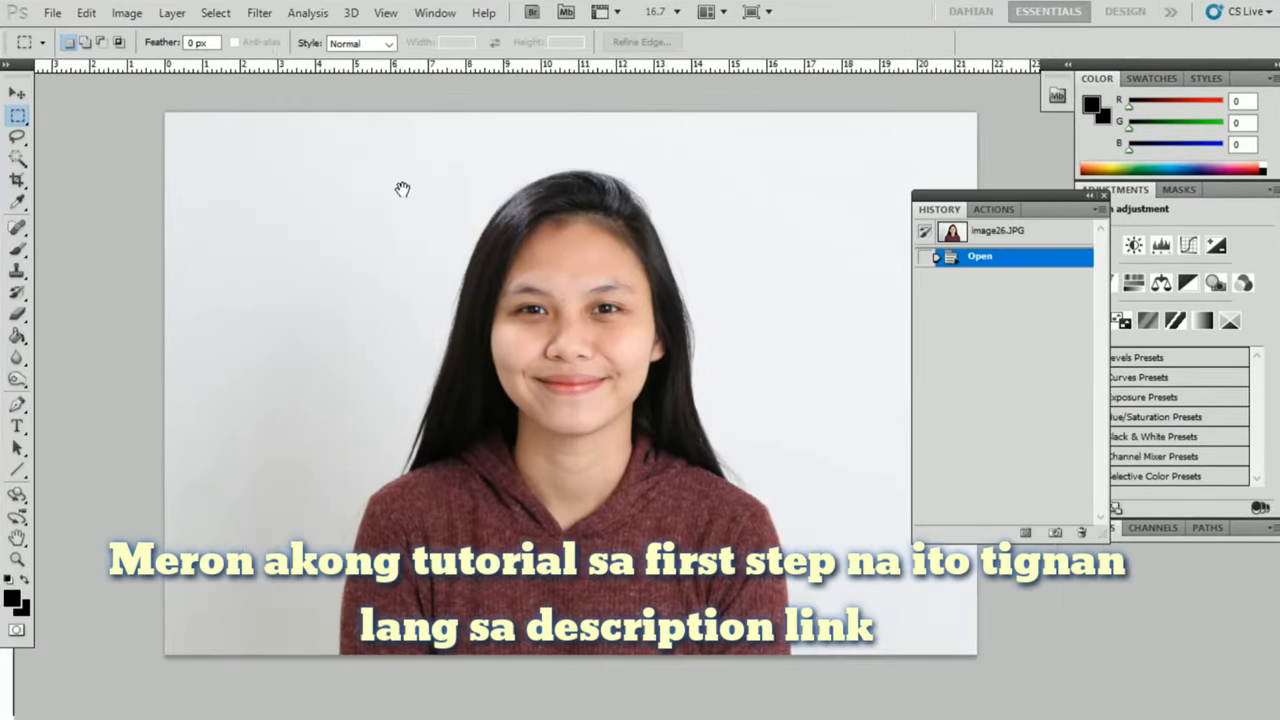
key("c")
left_click_drag(457, 206, 371, 191)
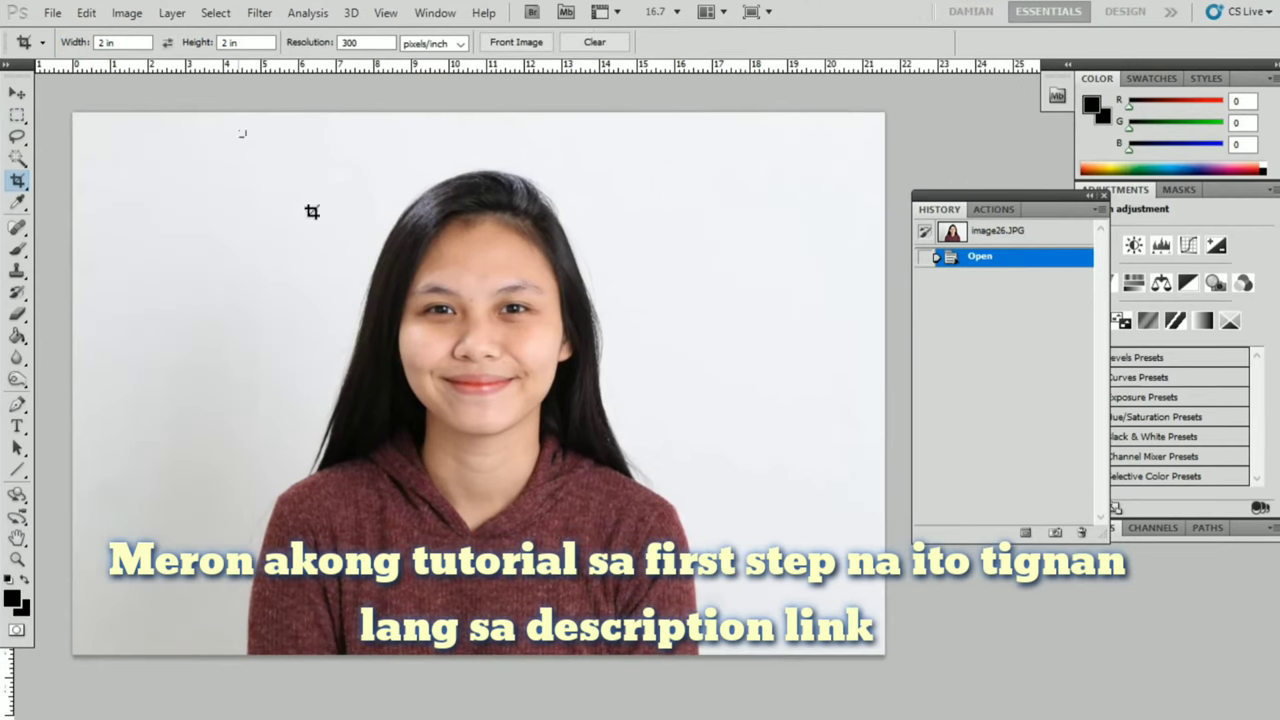
left_click_drag(659, 505, 626, 517)
left_click_drag(577, 430, 620, 455)
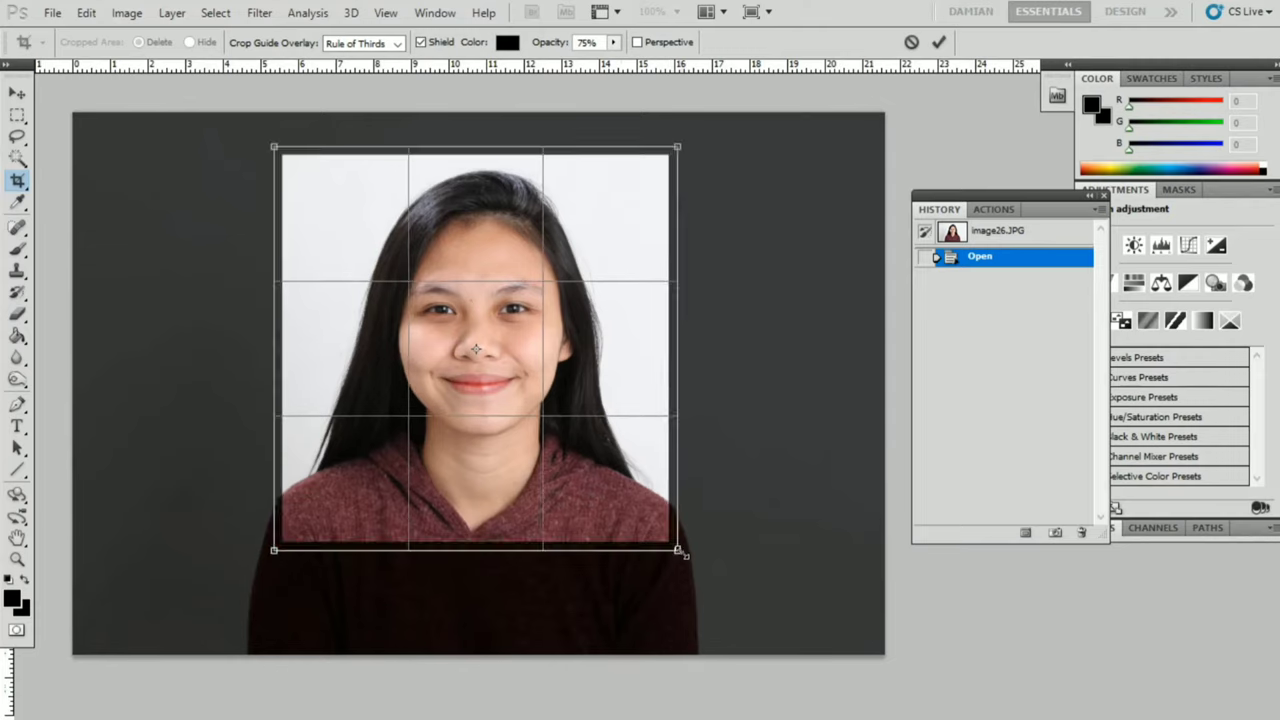
left_click_drag(618, 458, 611, 451)
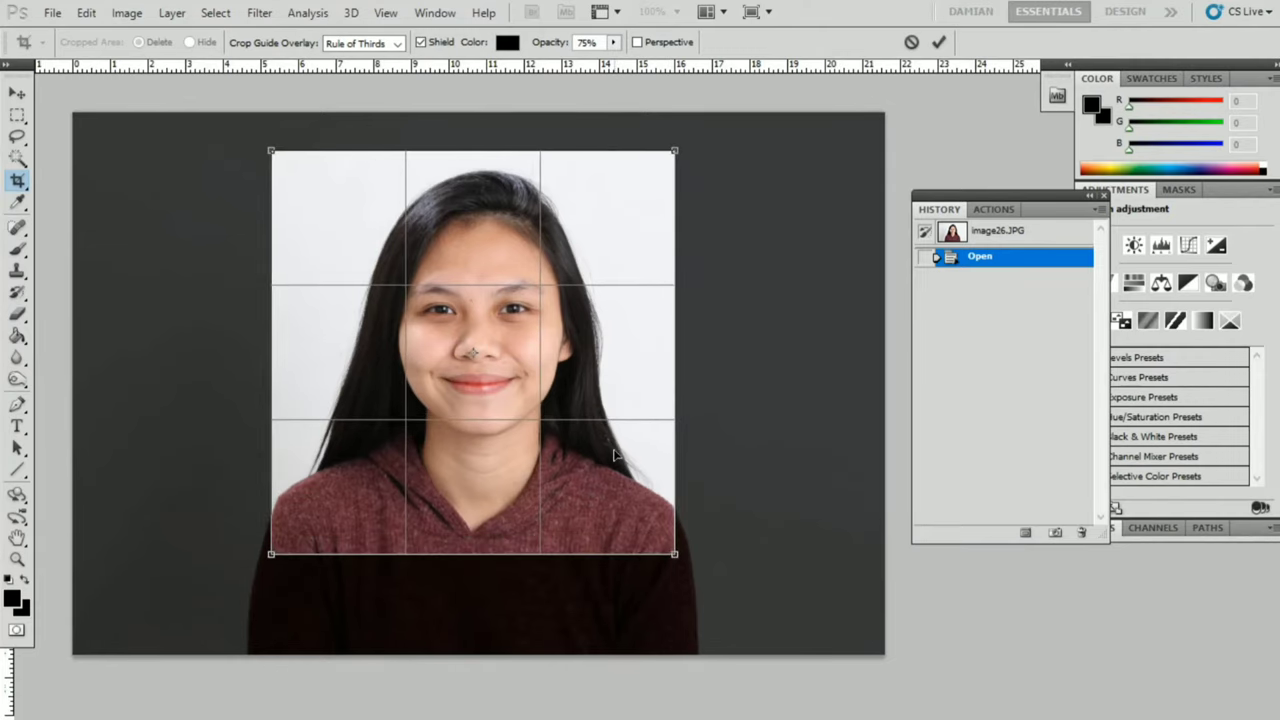
key("Return")
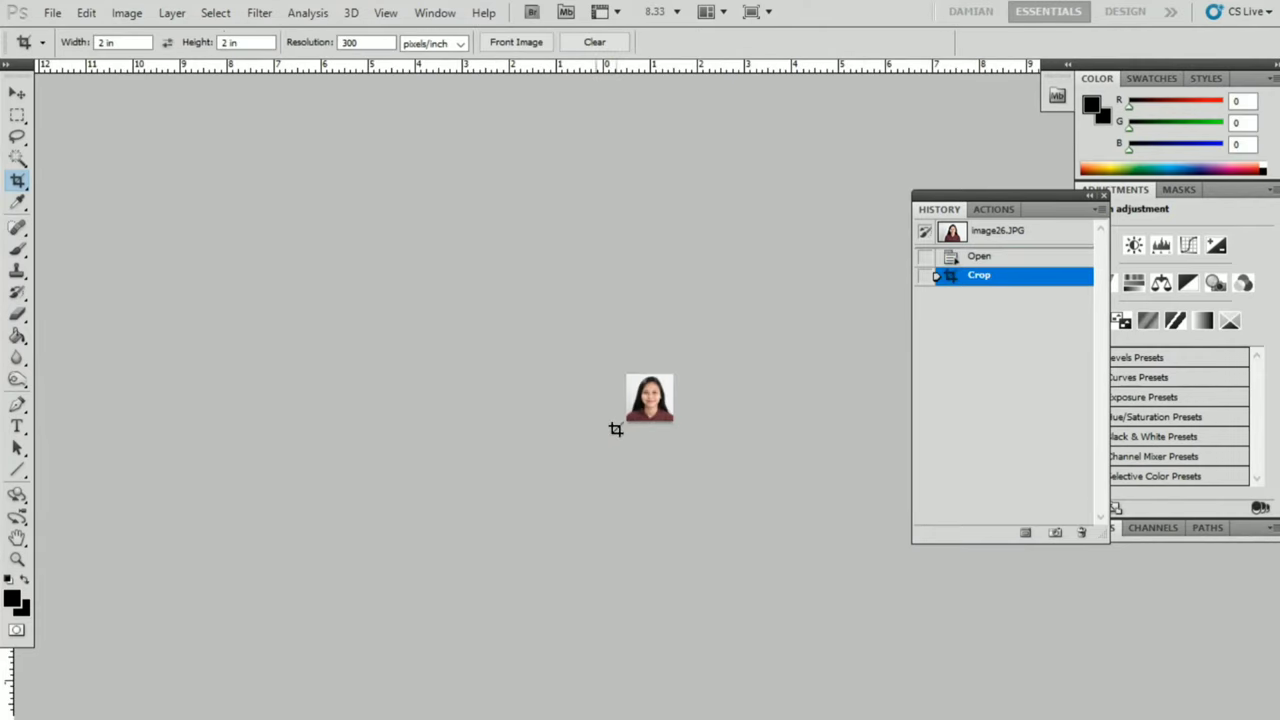
key("ctrl+1")
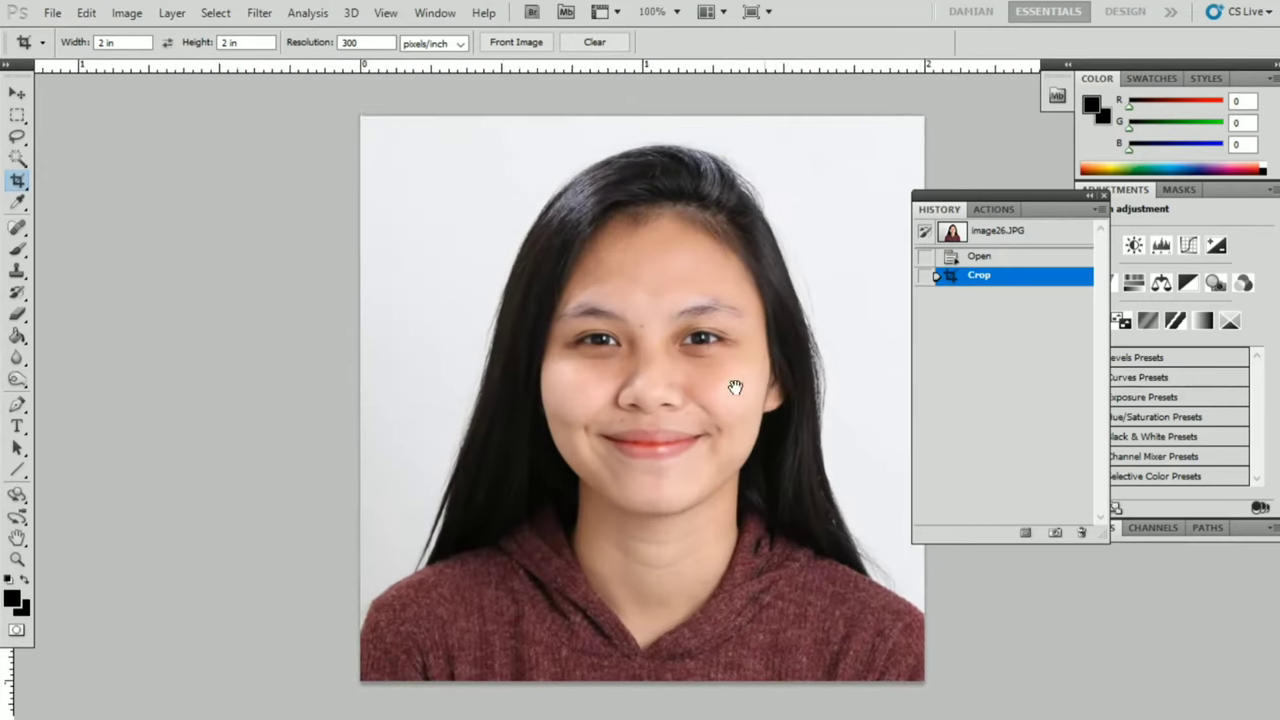
Select the grey background on both sides with the Magic Wand and feather it 1 px.
left_click_drag(745, 322, 623, 321)
key("w")
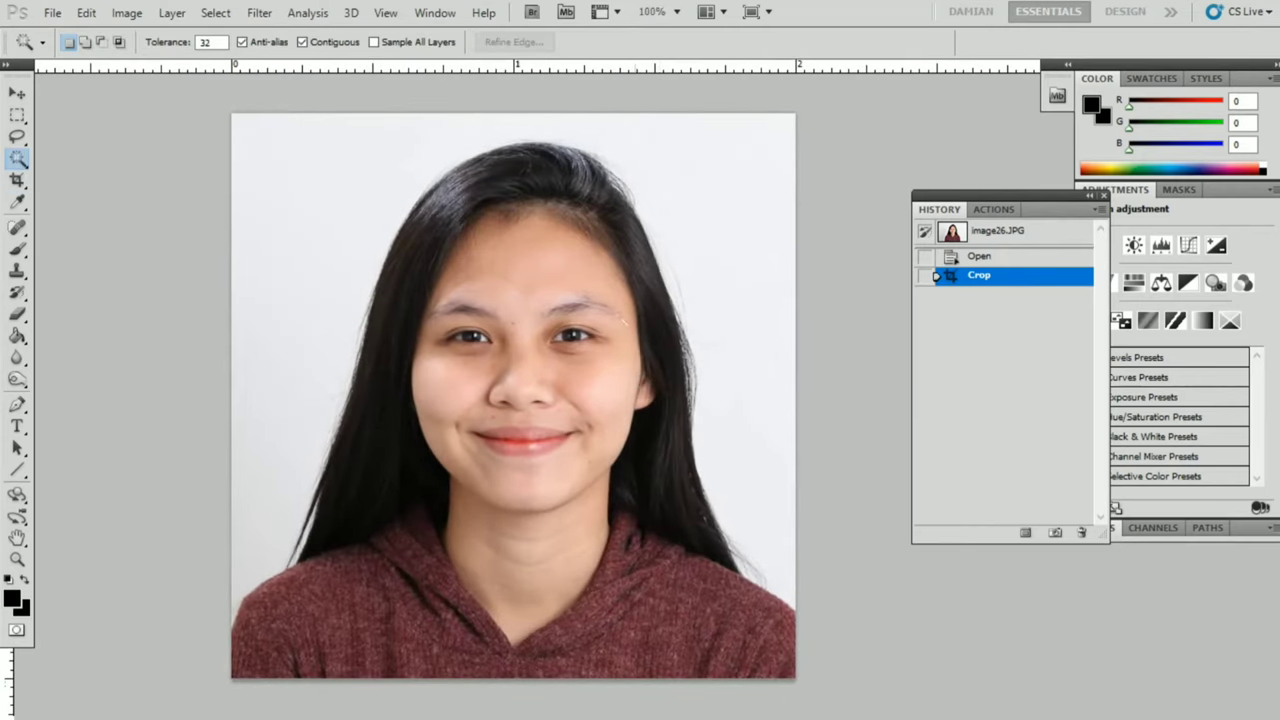
right_click(22, 160)
left_click(112, 178)
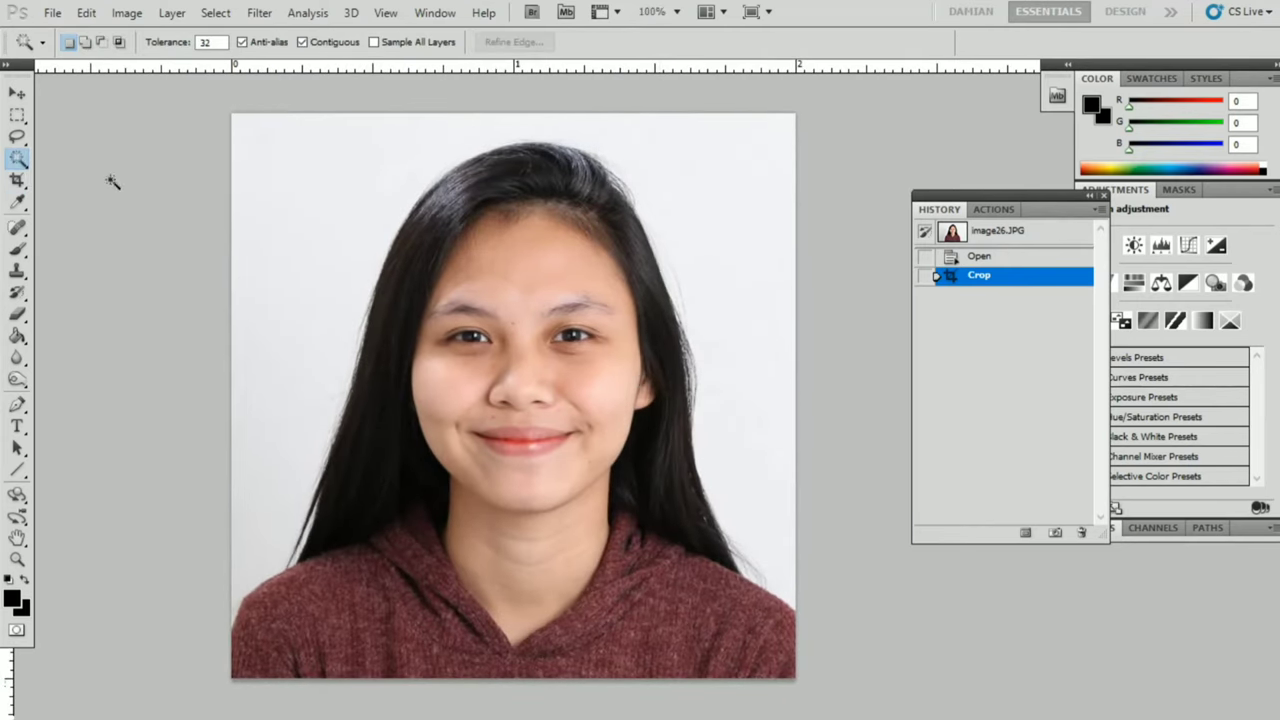
left_click(737, 257)
left_click(257, 562, "shift")
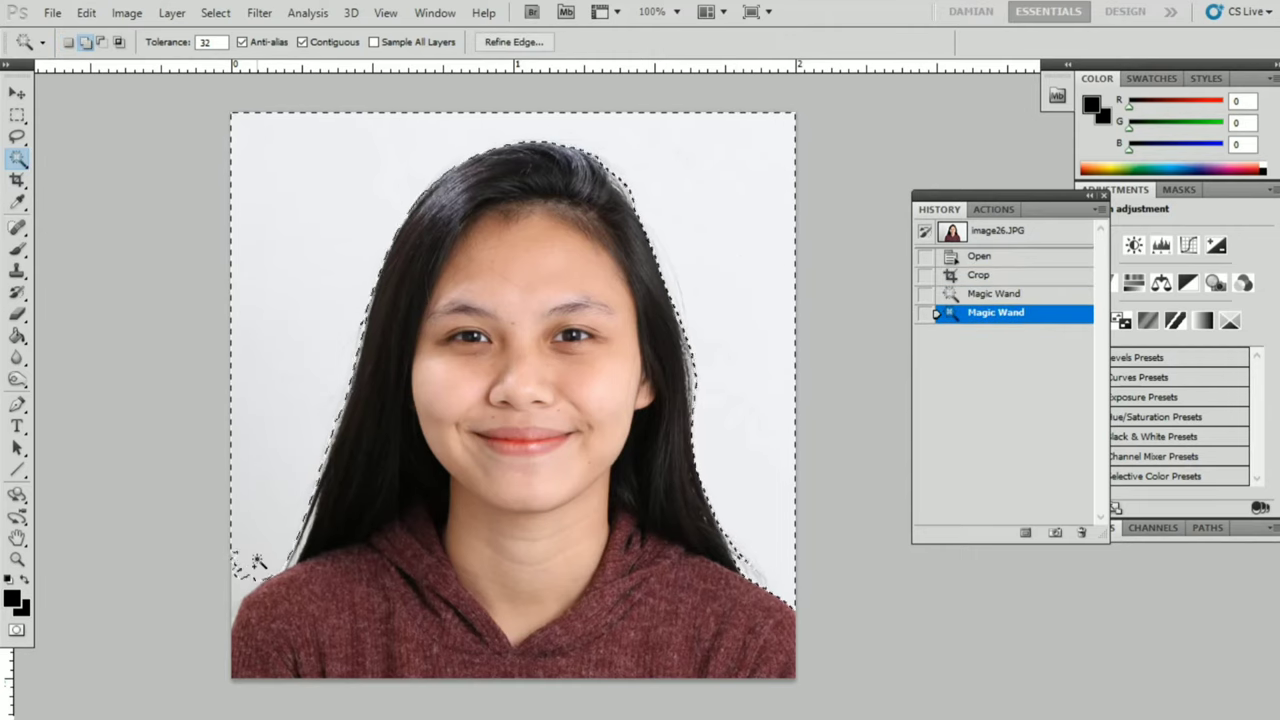
right_click(299, 270)
left_click(371, 443)
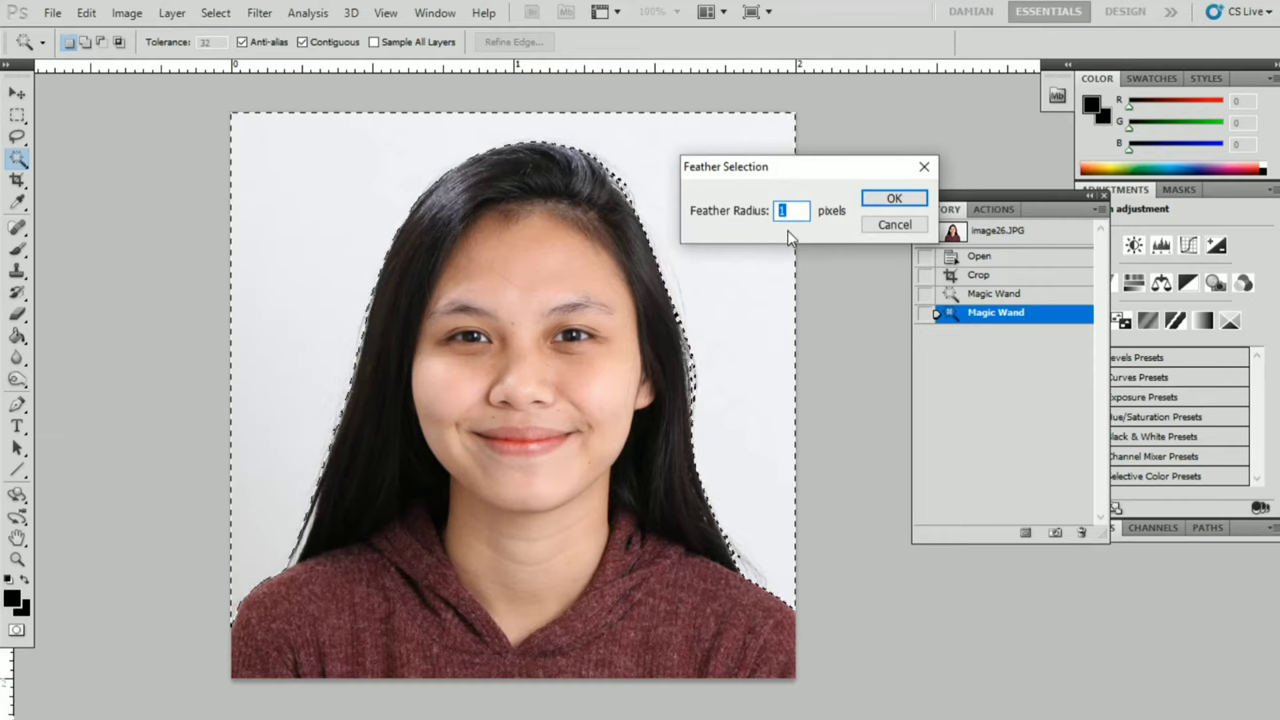
type("1")
left_click(890, 200)
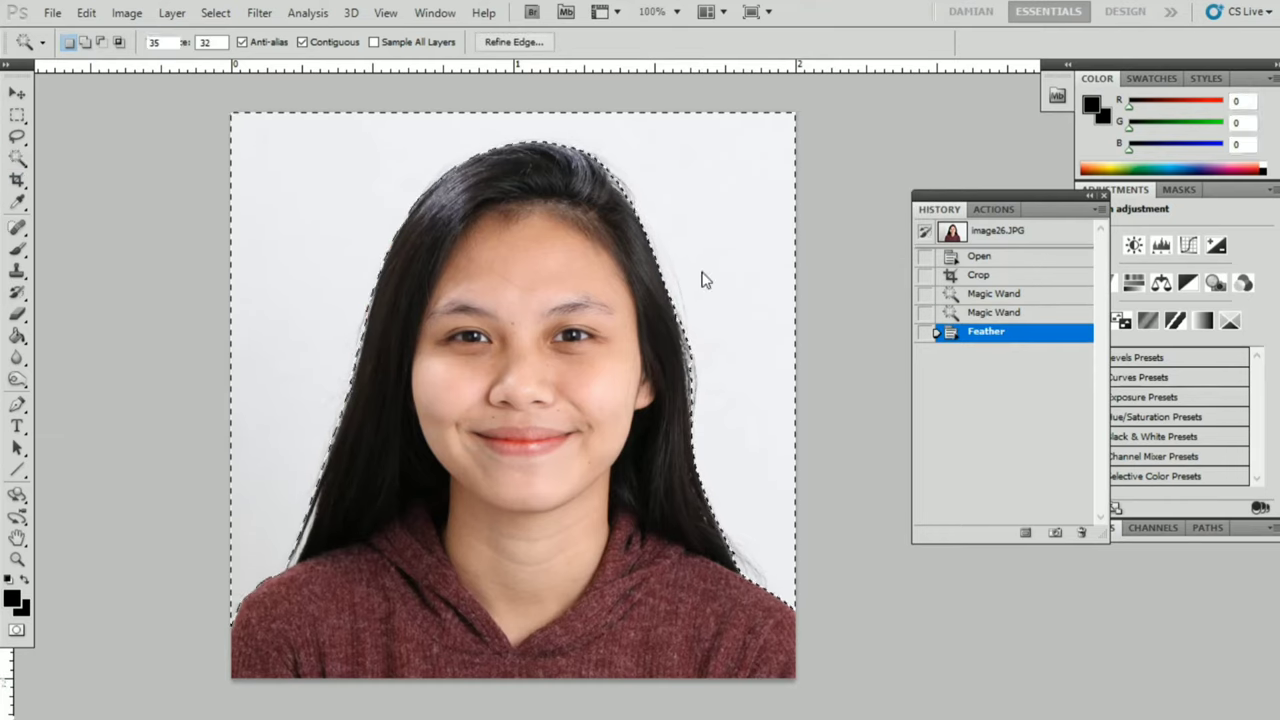
Refine the selection edge and fill the background pure white, then deselect.
key("ctrl+alt+r")
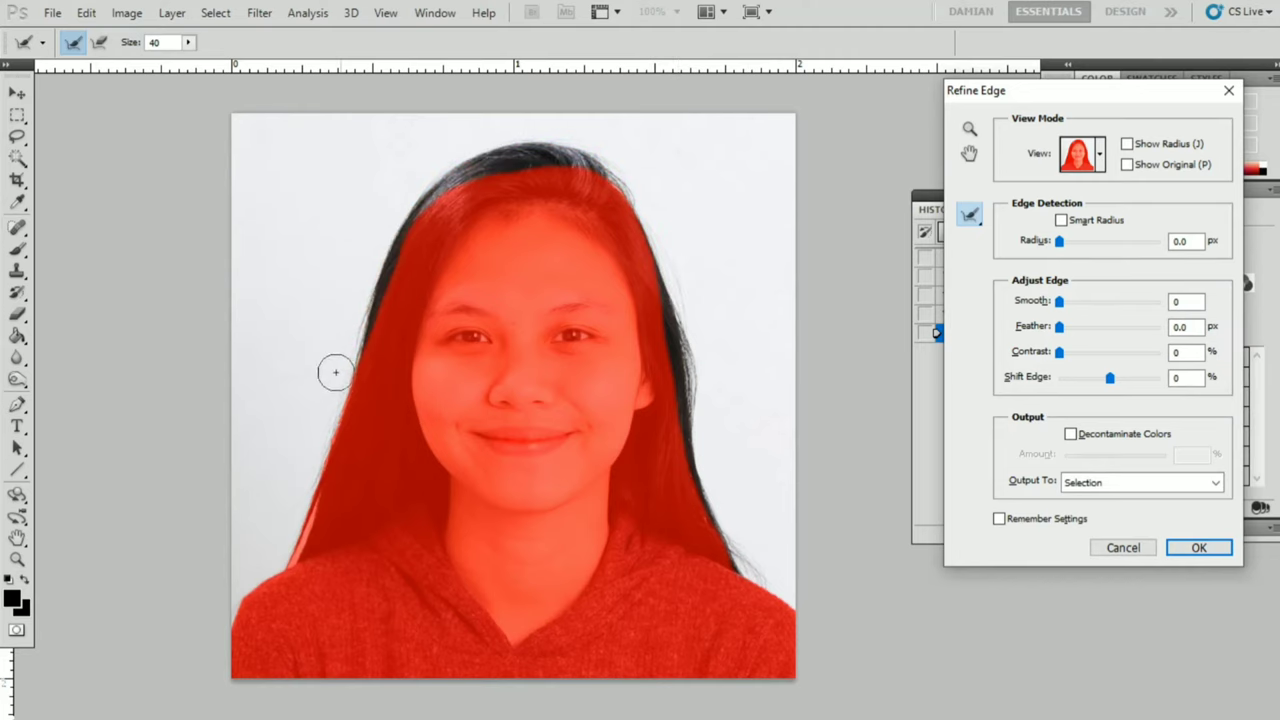
key("Return")
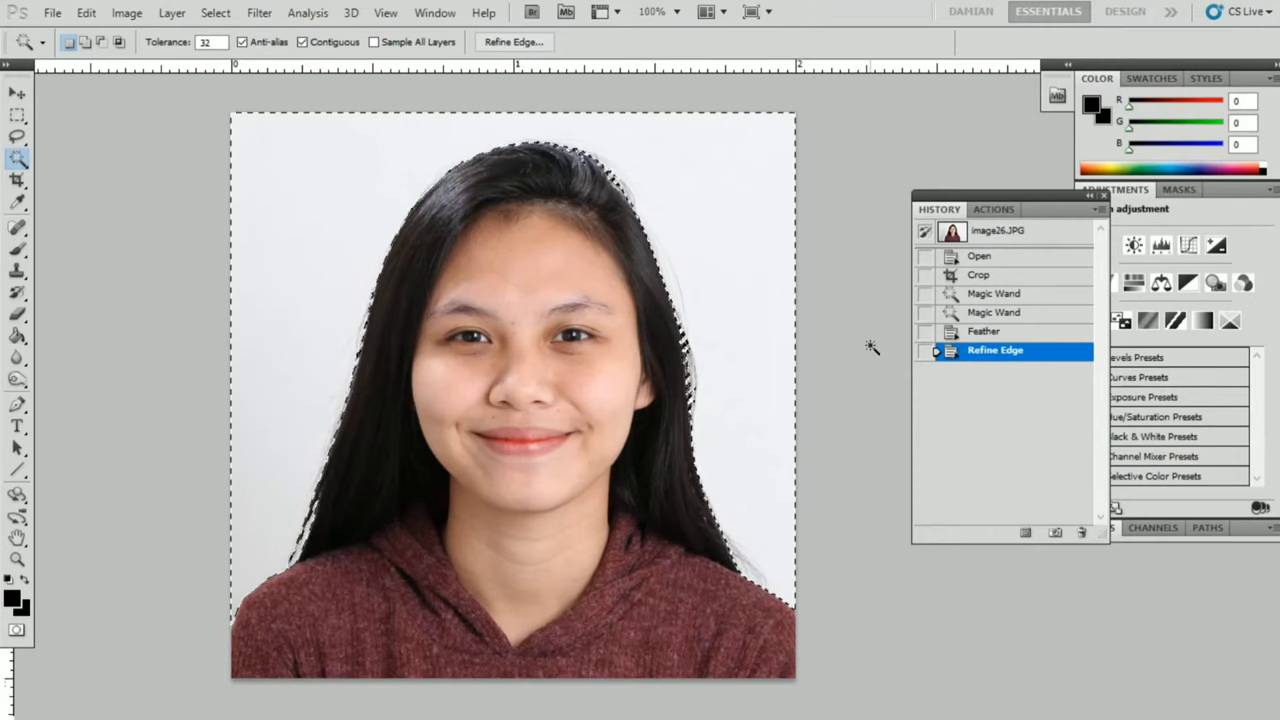
key("Delete")
key("ctrl+z")
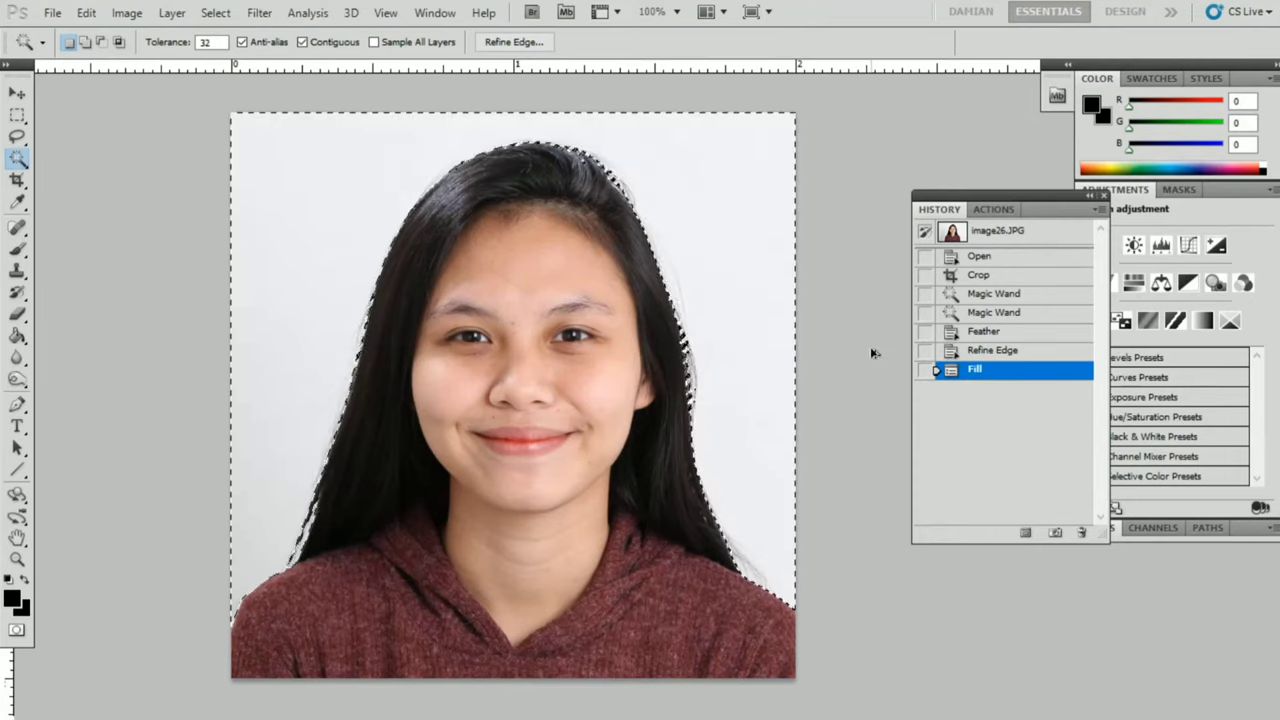
key("d")
key("ctrl+BackSpace")
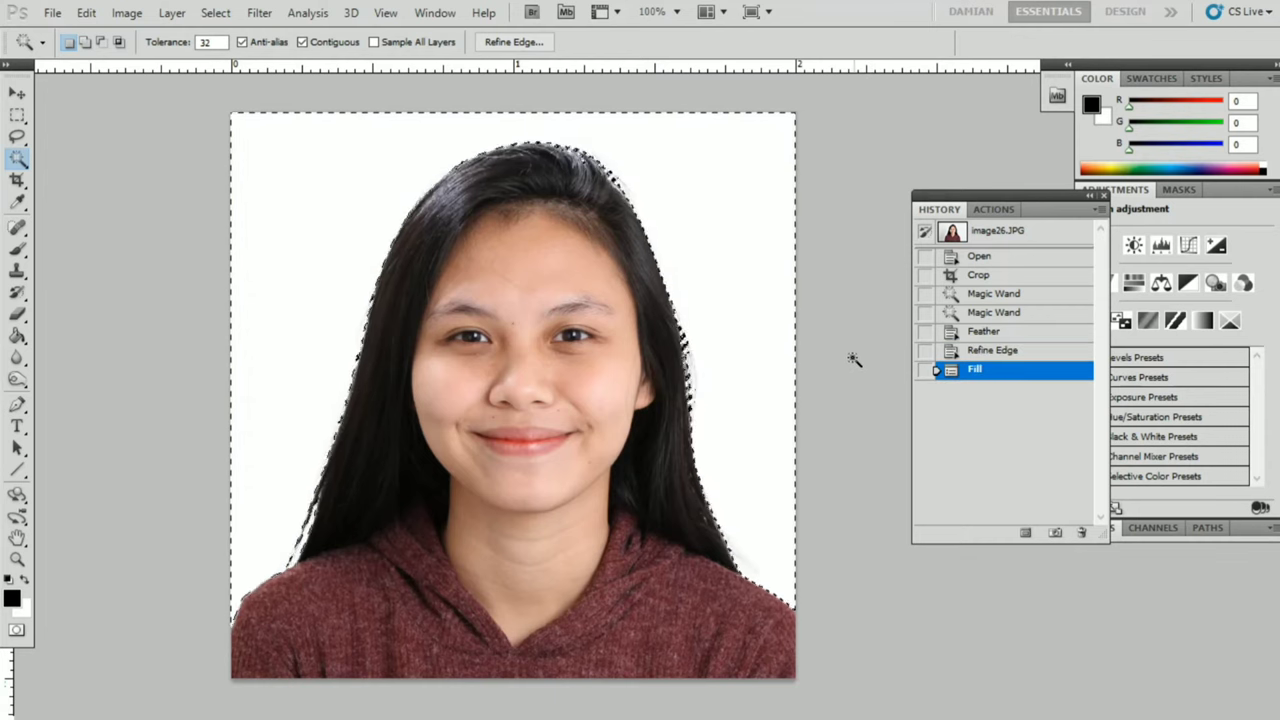
key("ctrl+d")
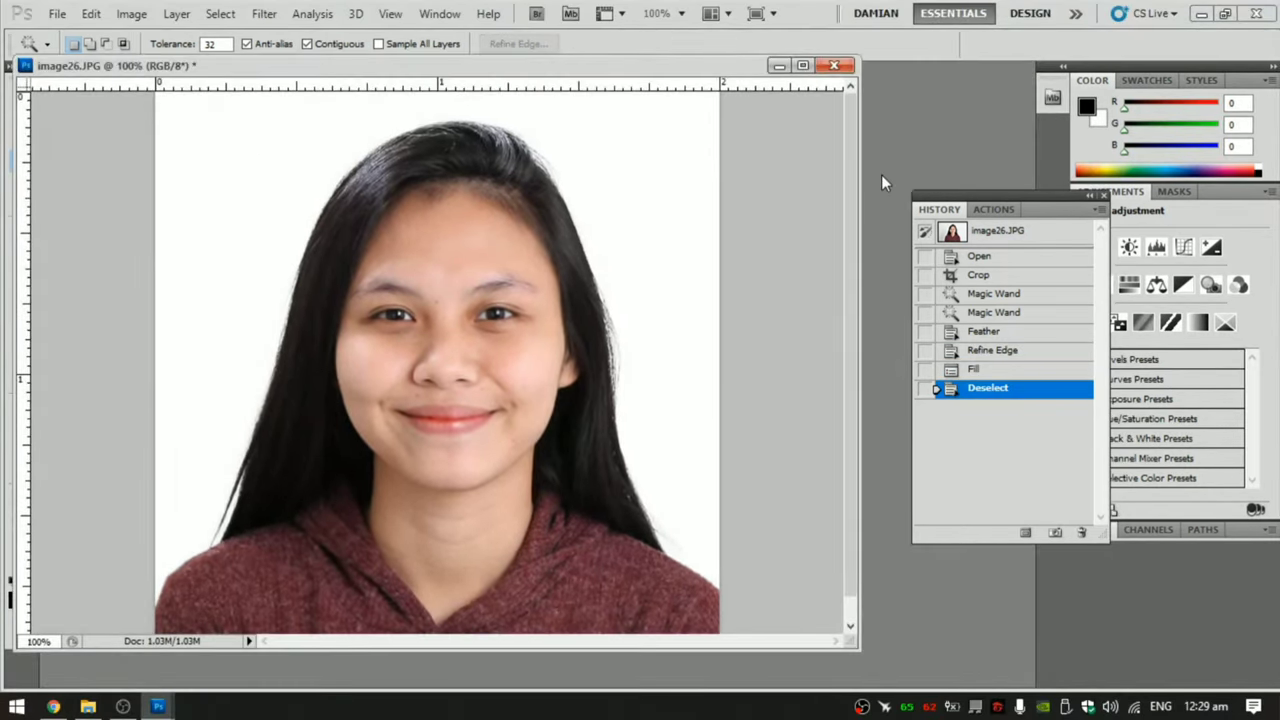
key("ctrl+o")
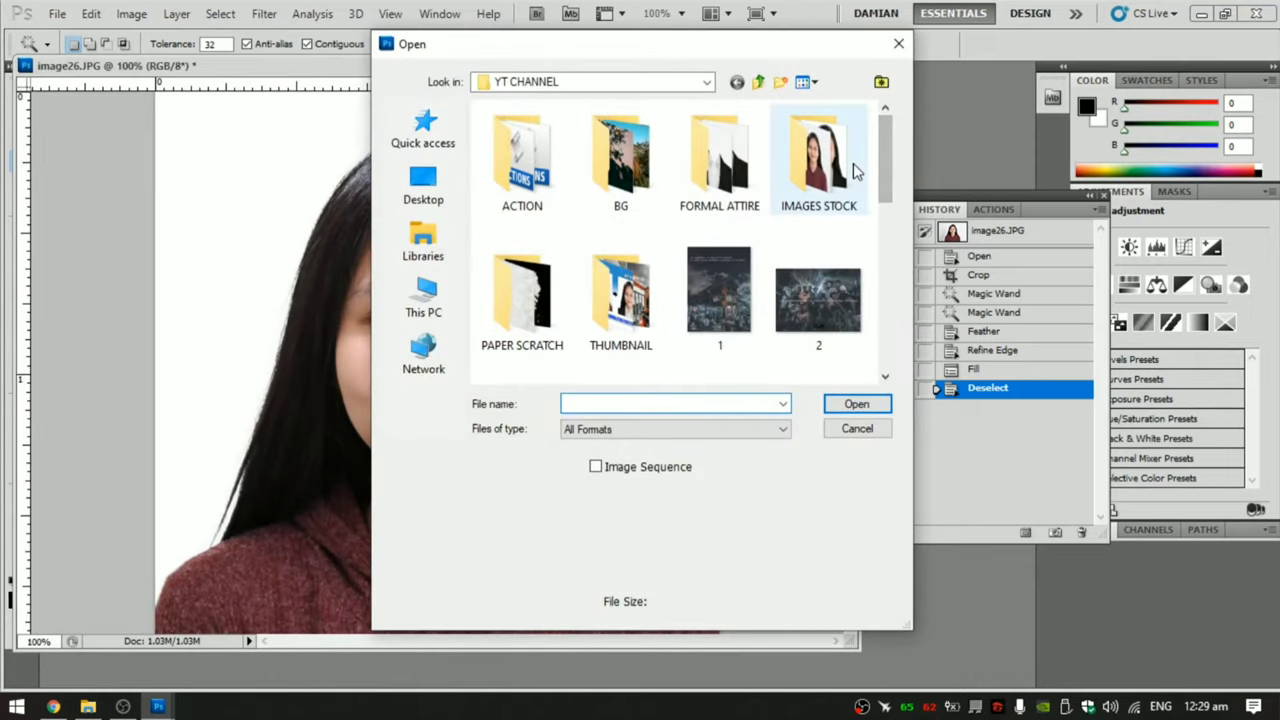
Drag the suit-template-png-5-original suit from FORMAL ATTIRE onto image26, then close the suit file.
double_click(719, 160)
double_click(514, 160)
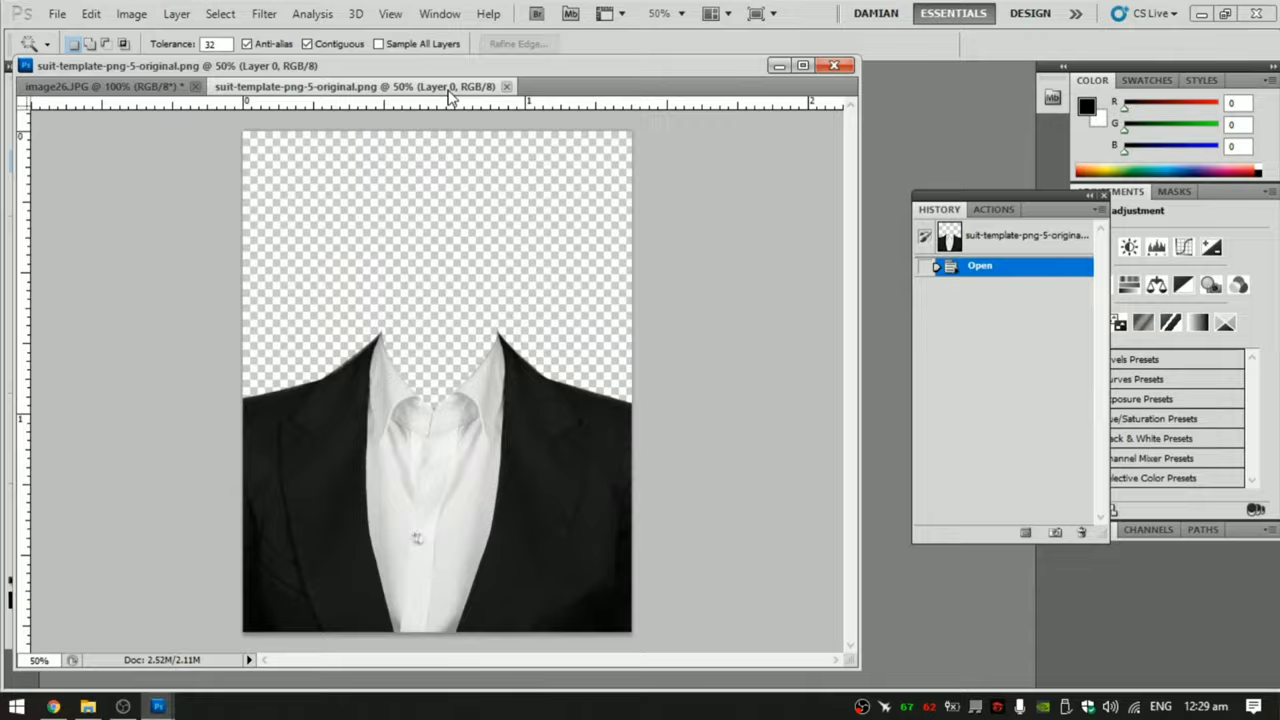
left_click_drag(450, 92, 825, 207)
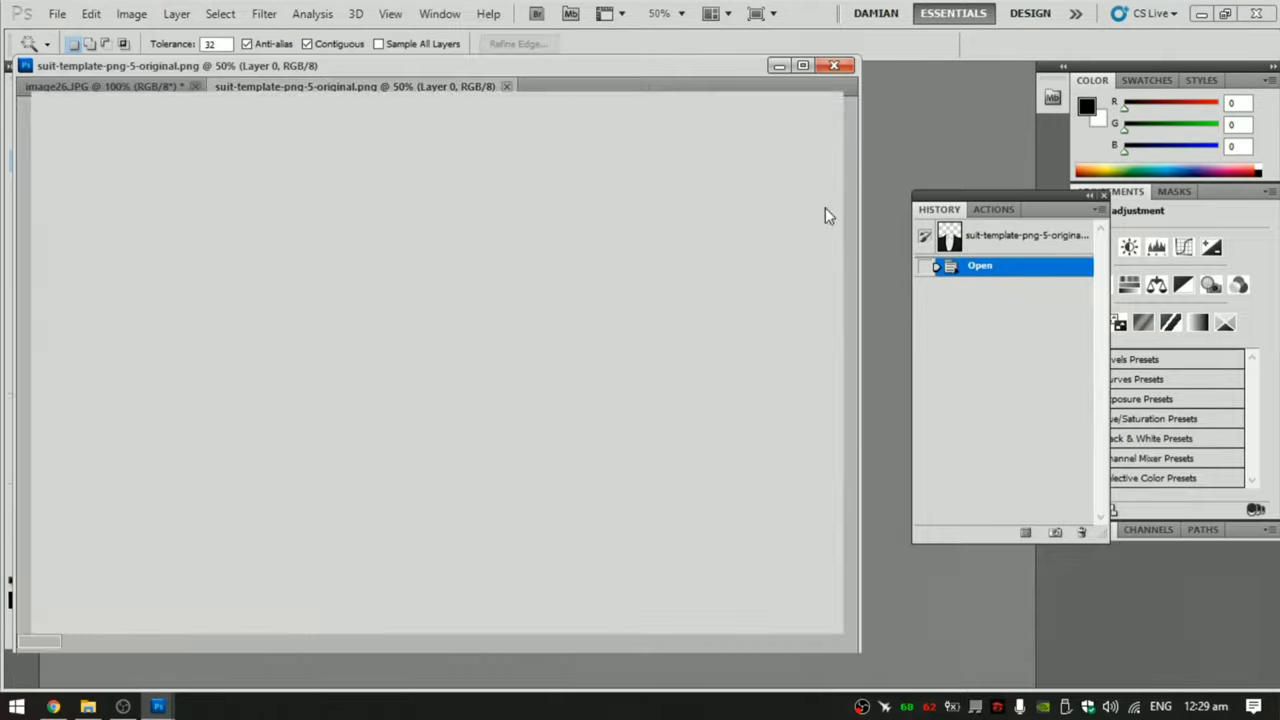
key("v")
left_click_drag(400, 420, 850, 559)
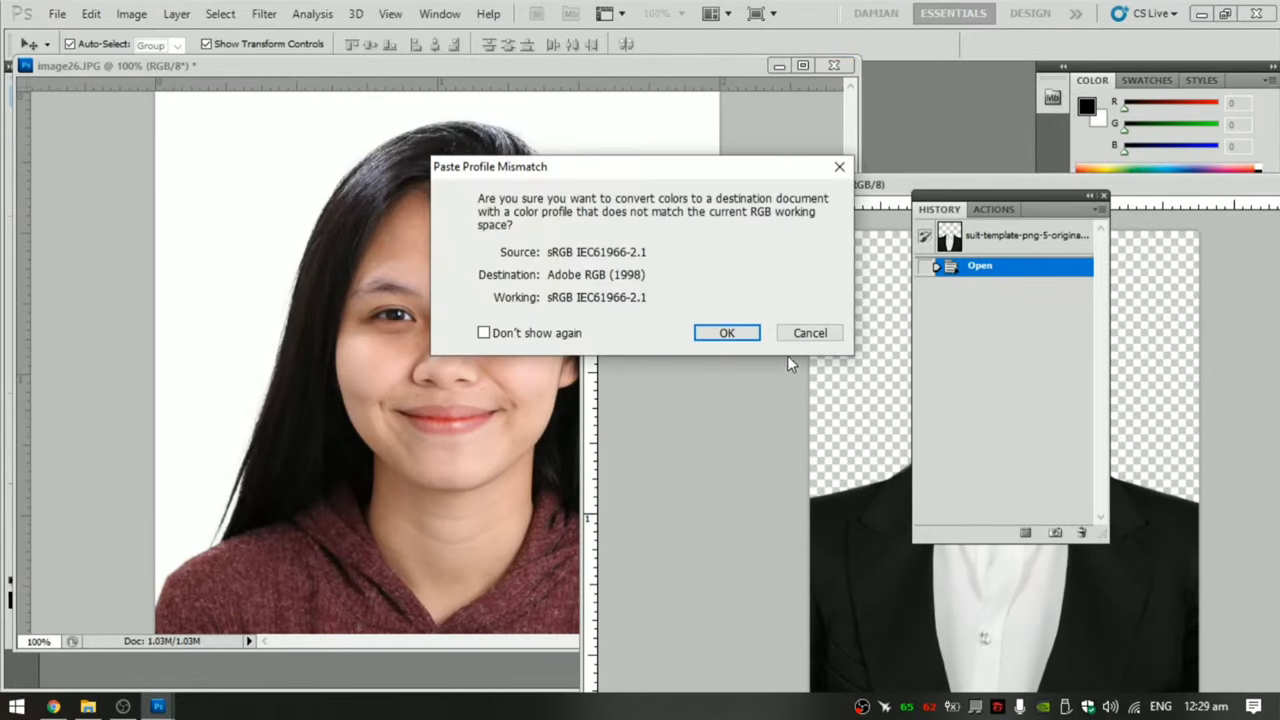
left_click(726, 332)
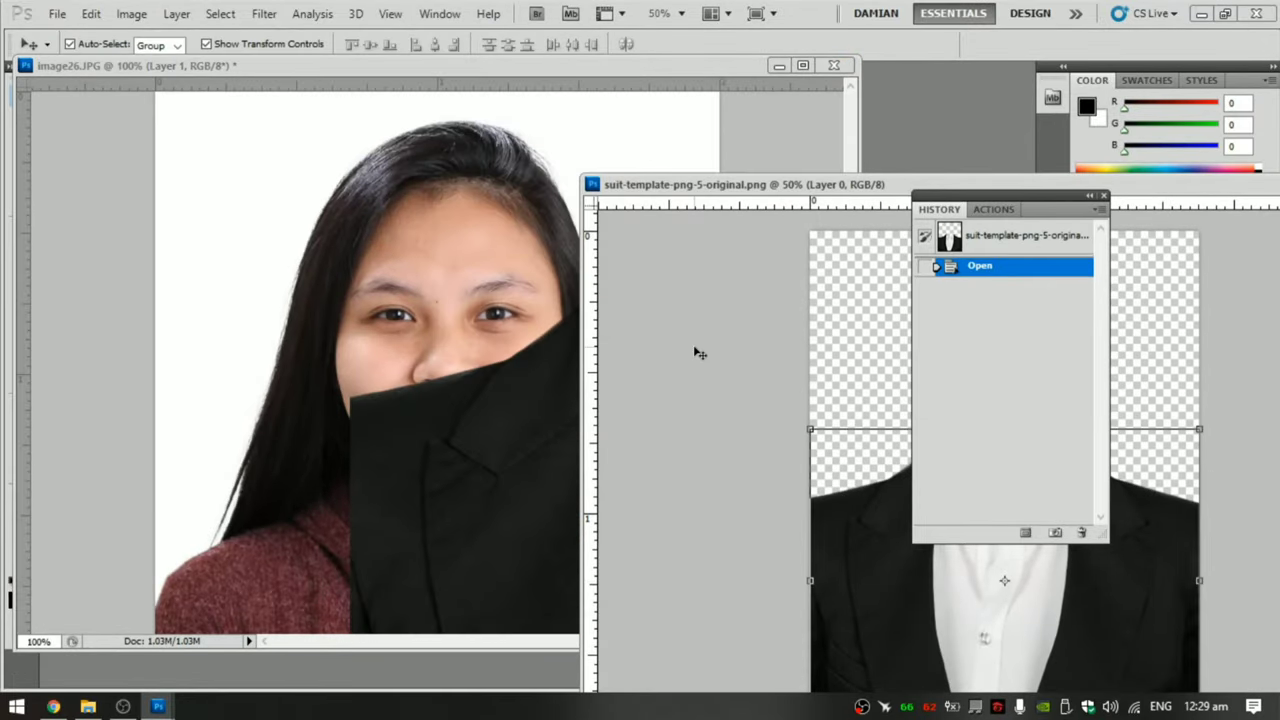
key("ctrl+w")
Move the suit down onto the shoulders, shrink it to about 79%, and centre it.
key("f")
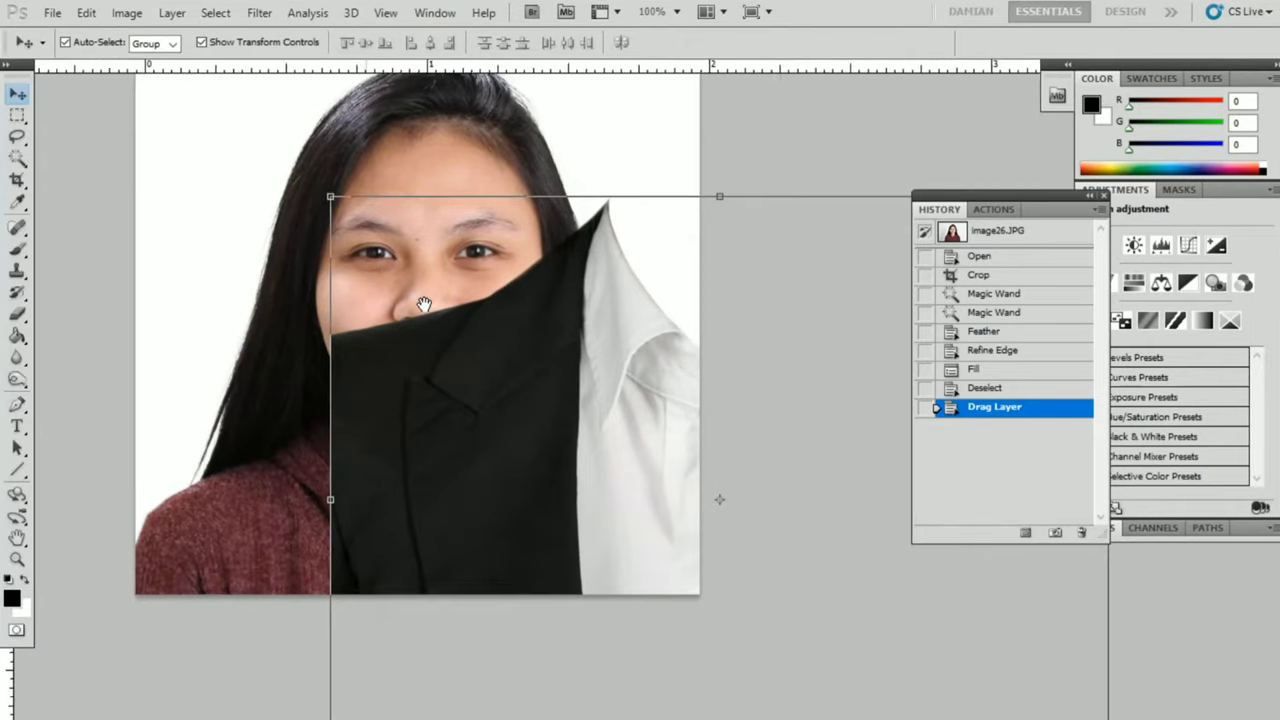
key("Left")
key("ctrl+minus")
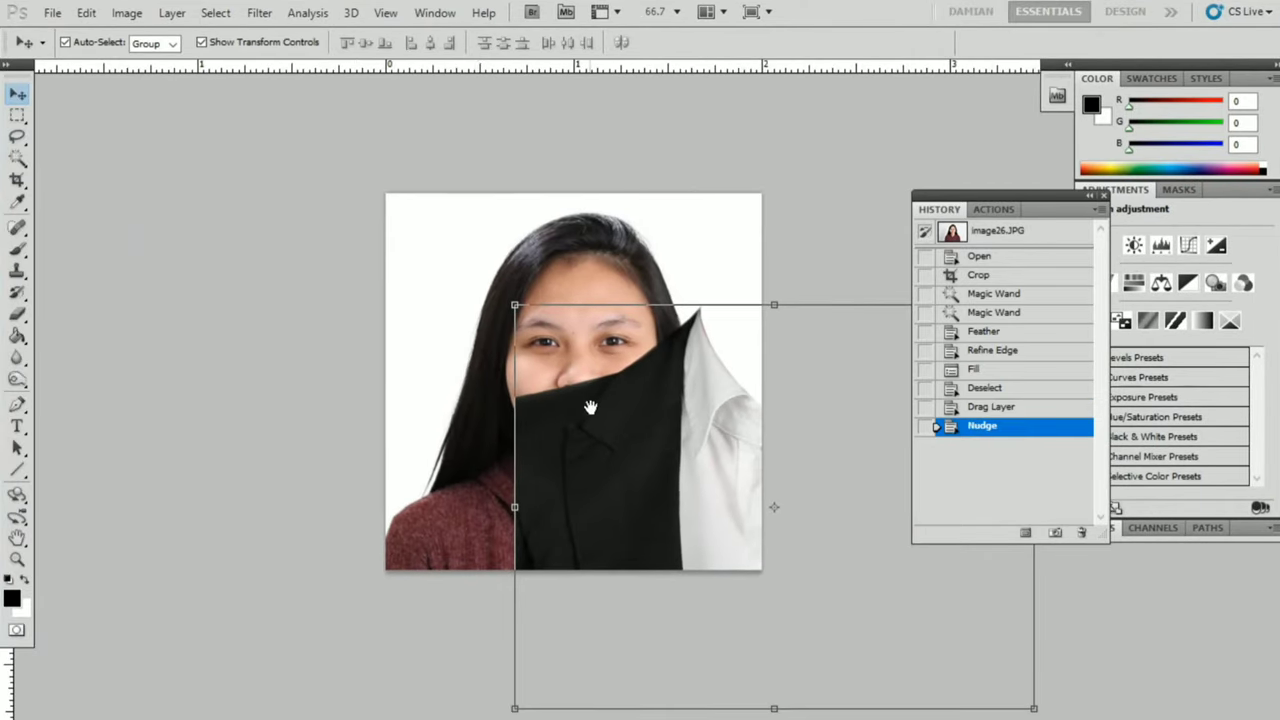
left_click_drag(606, 434, 464, 431)
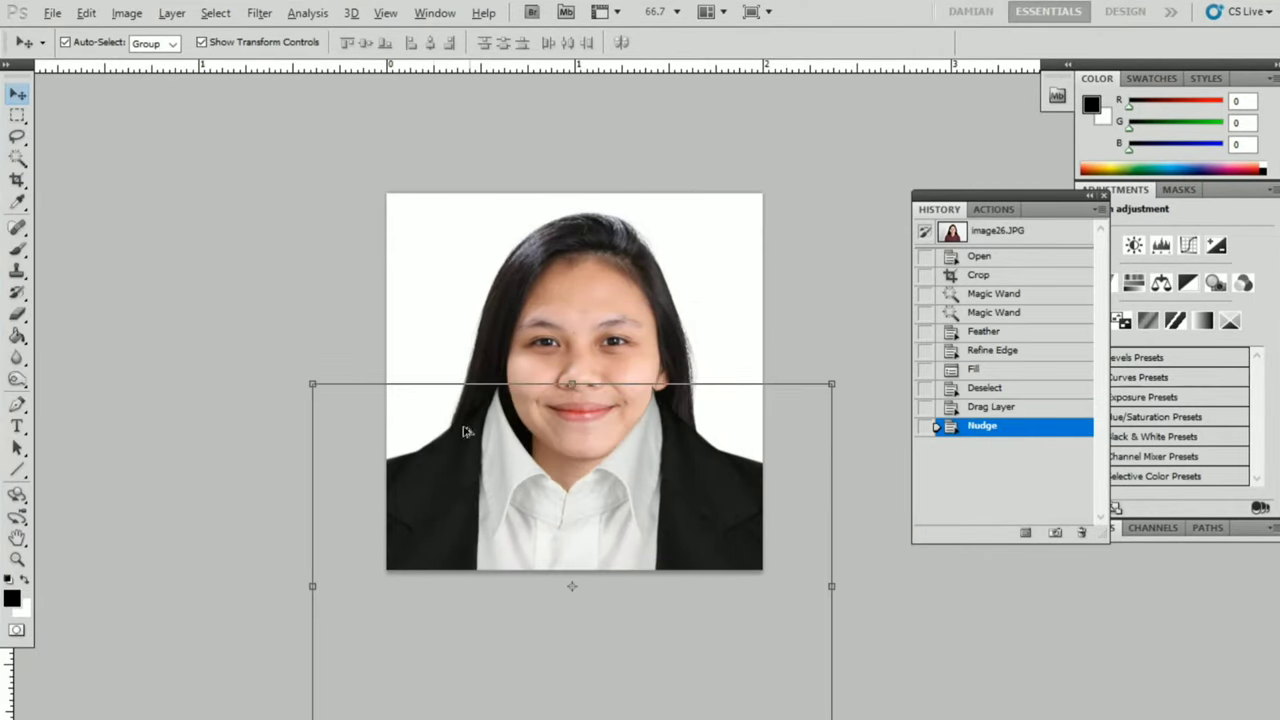
left_click_drag(314, 384, 368, 421)
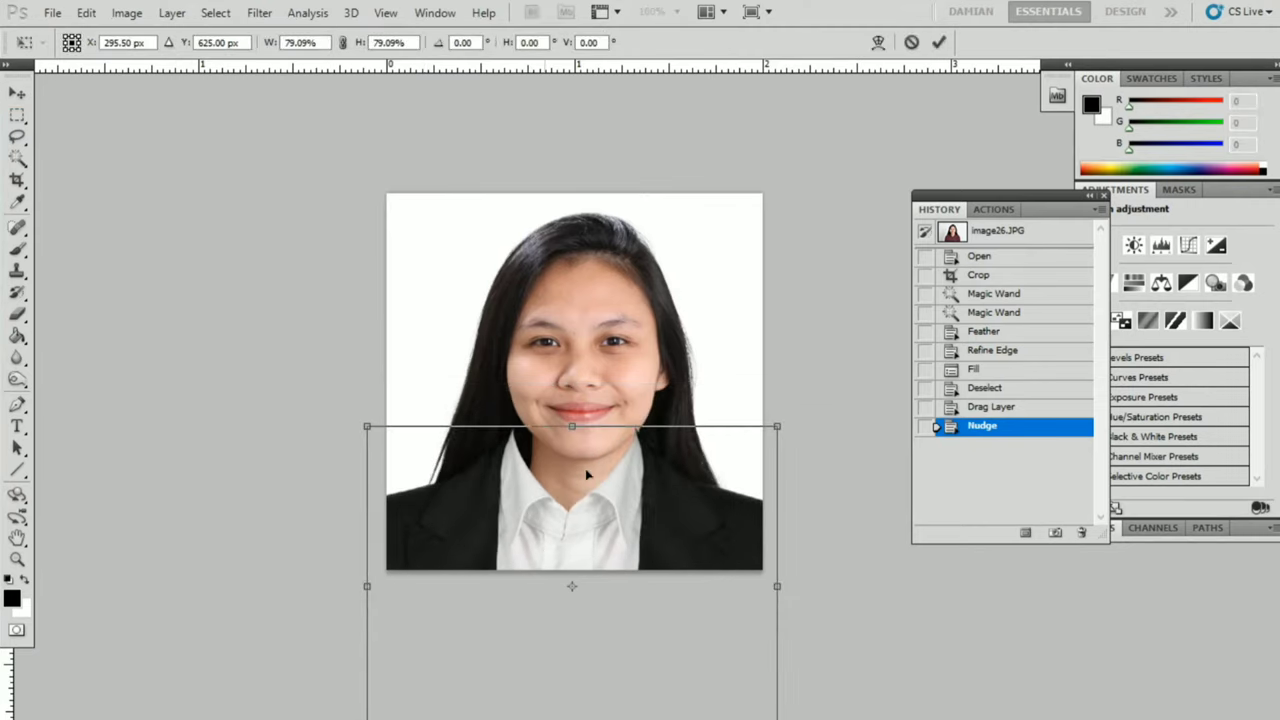
key("Return")
left_click_drag(640, 475, 712, 476)
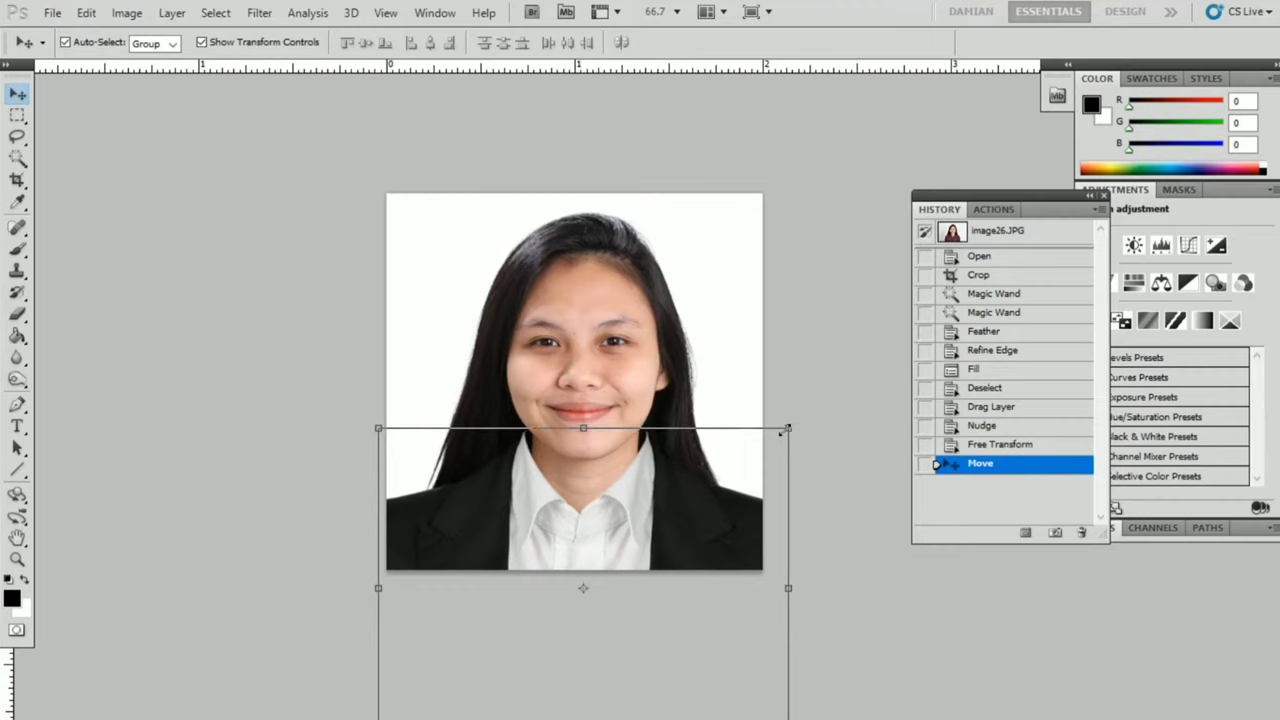
Rescale the suit to about 93%, then 97%, shifting it onto the neck.
left_click_drag(789, 428, 777, 440)
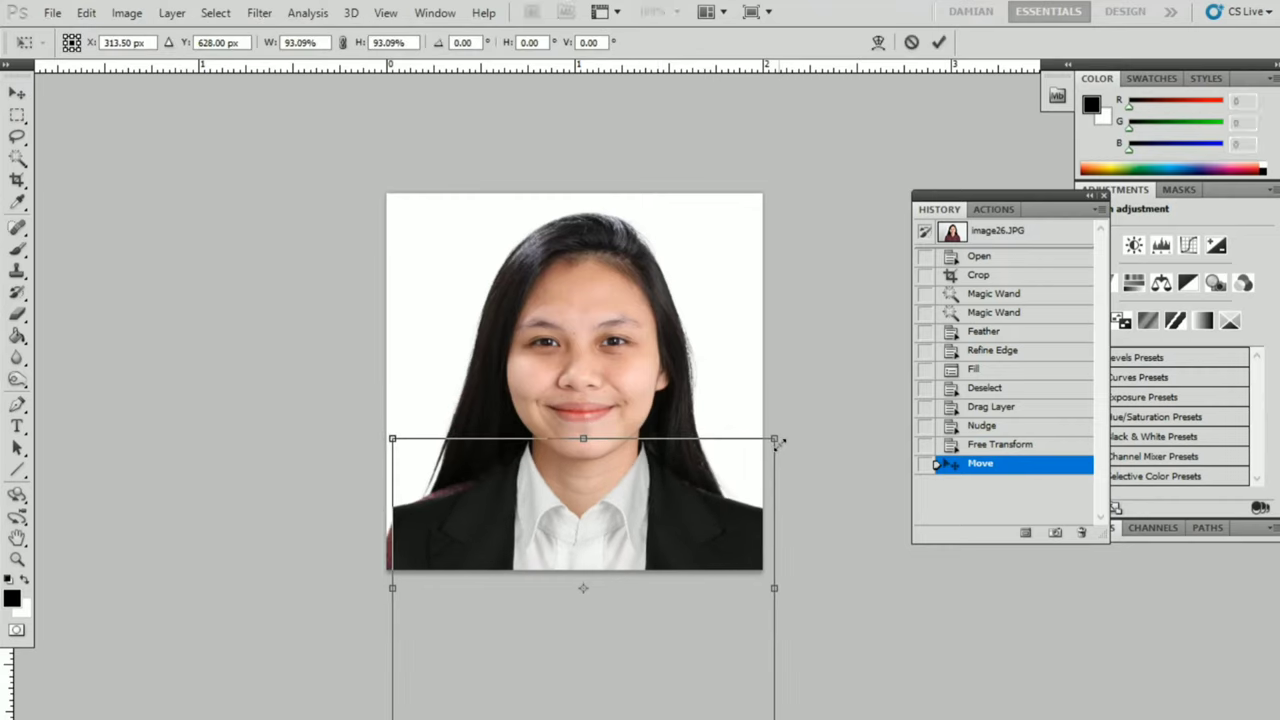
left_click_drag(739, 487, 732, 491)
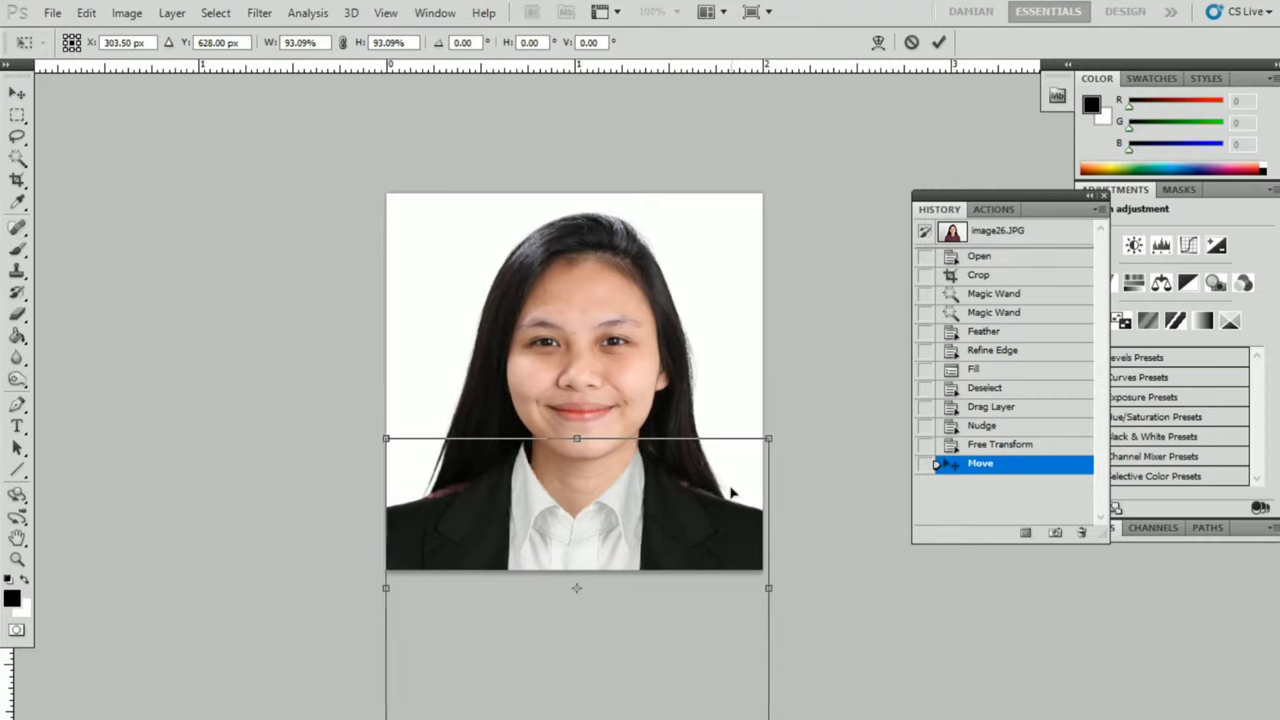
left_click_drag(652, 509, 660, 505)
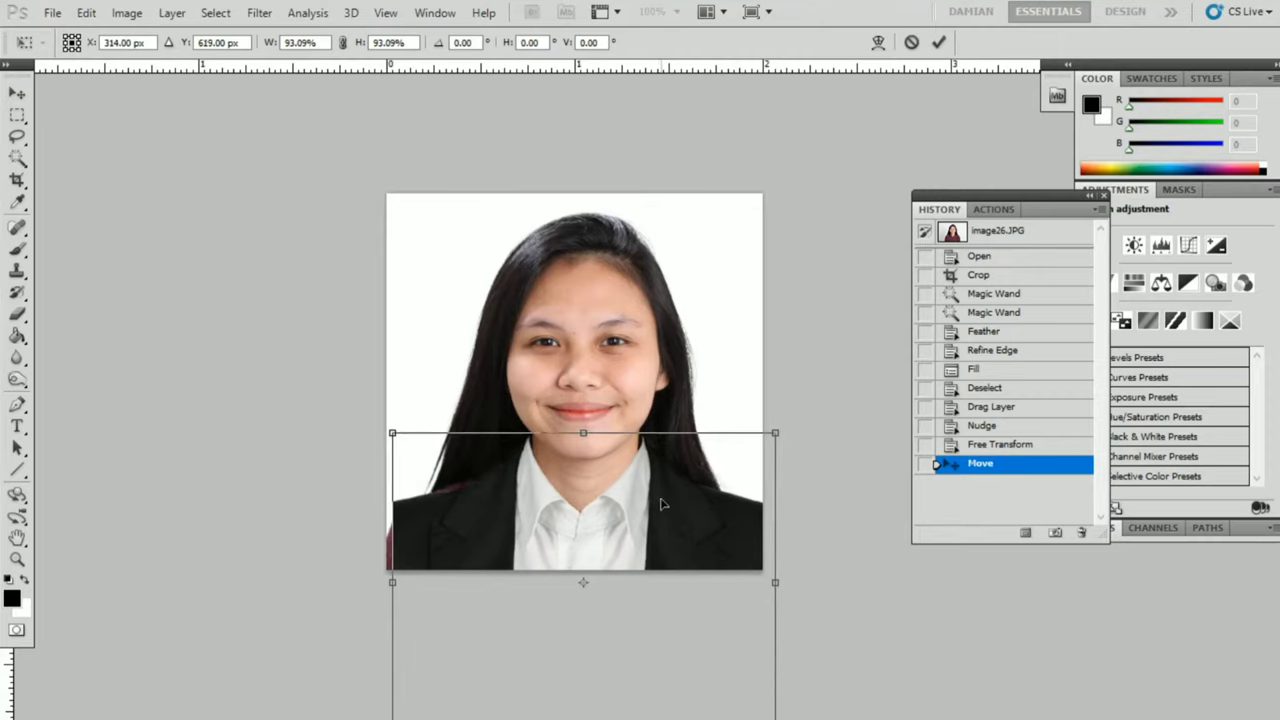
key("Return")
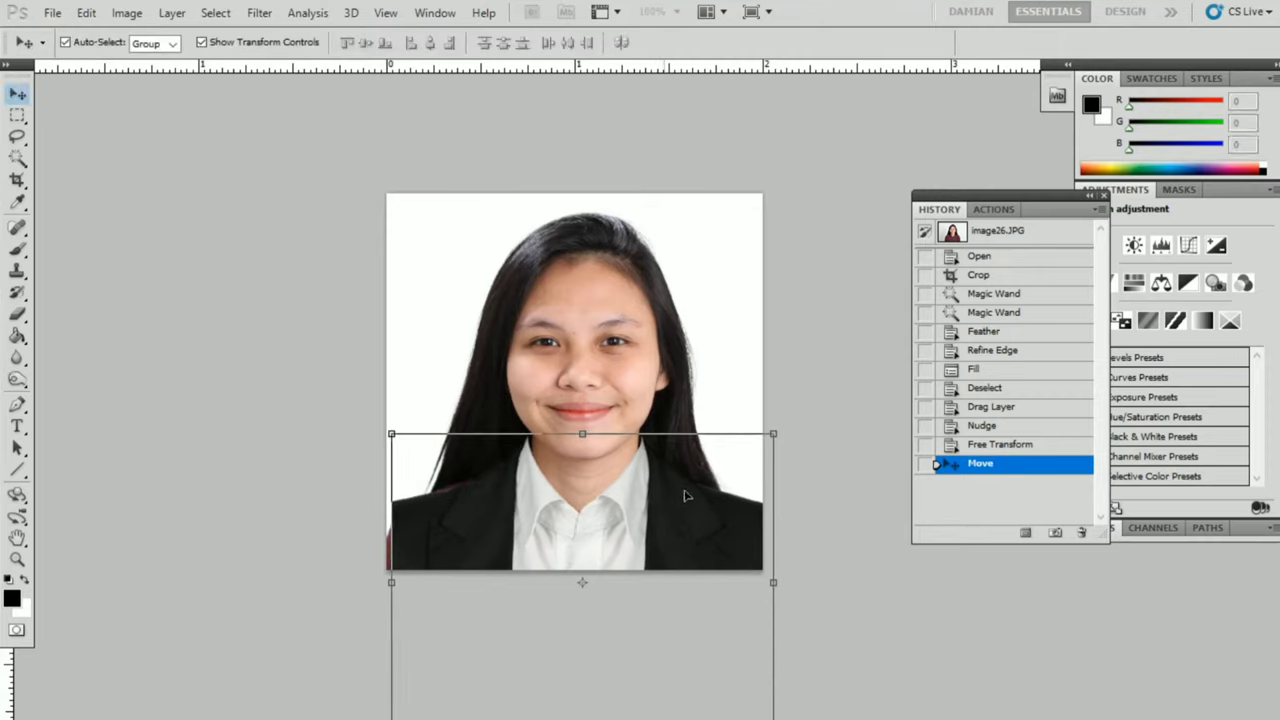
left_click_drag(772, 433, 769, 439)
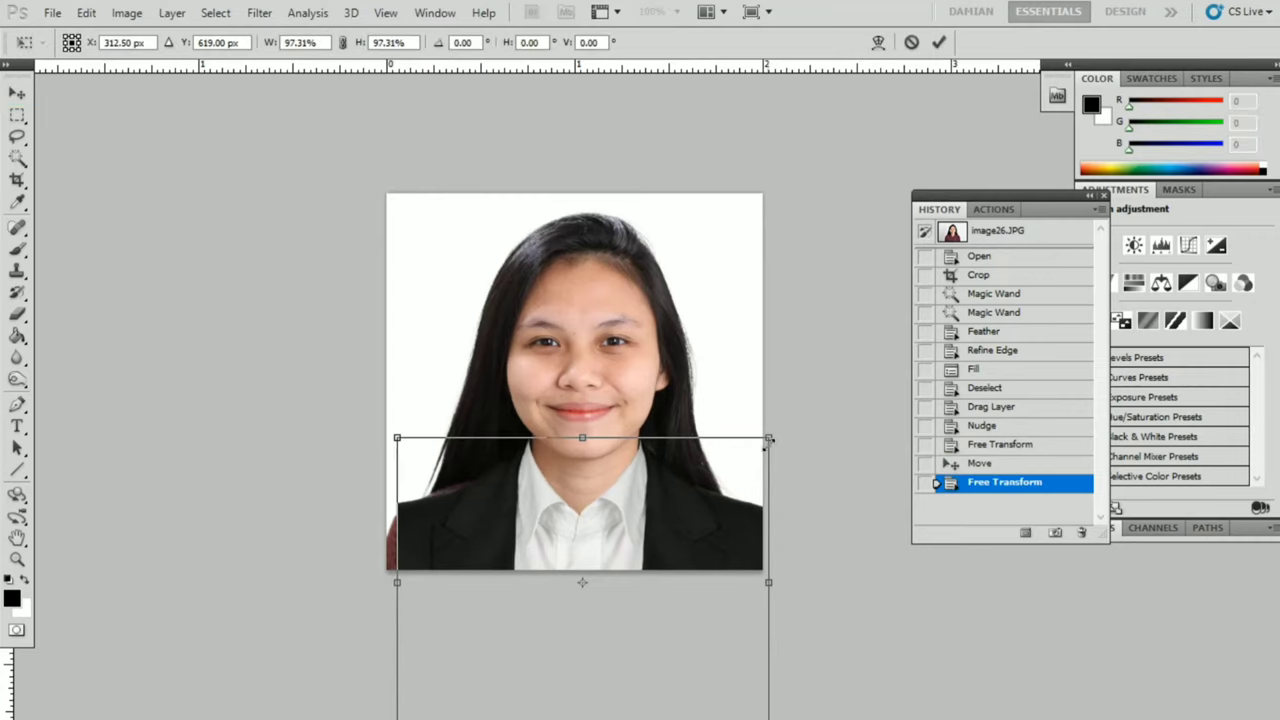
key("Return")
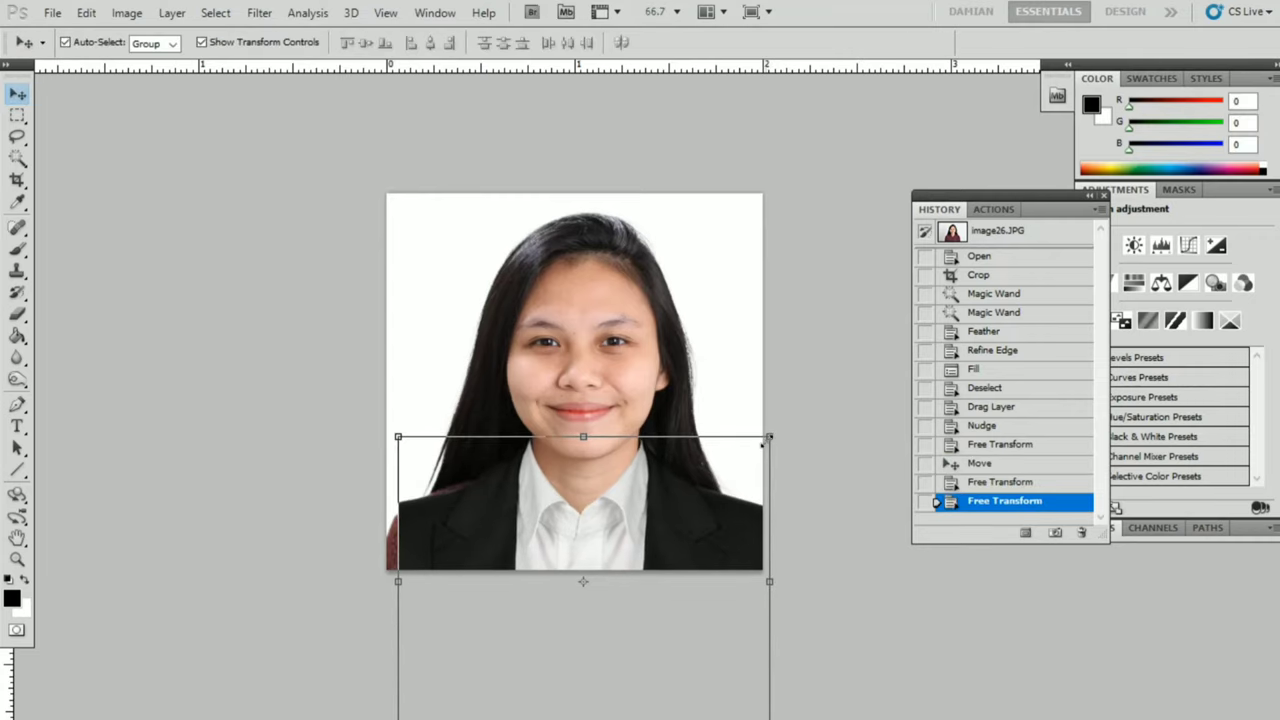
Zoom in on the collar and nudge the suit up under the chin.
key("ctrl+plus")
key("ctrl+plus")
left_click_drag(663, 414, 678, 375)
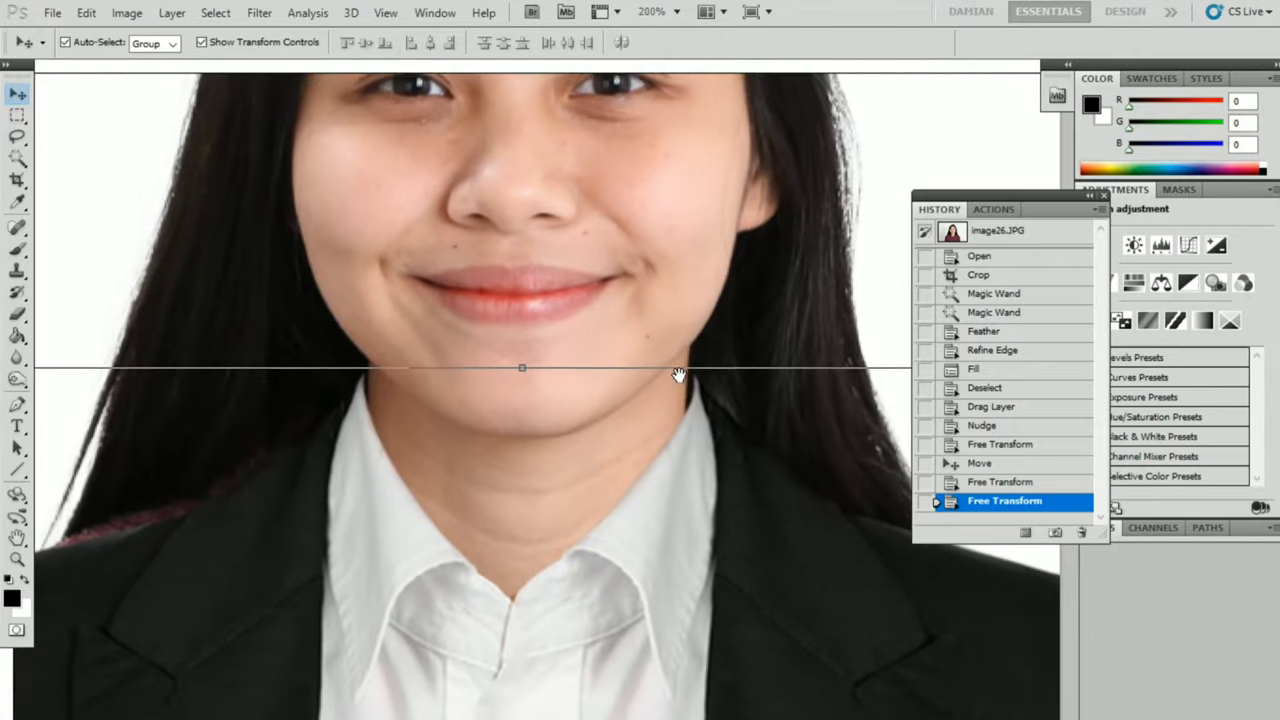
key("Up")
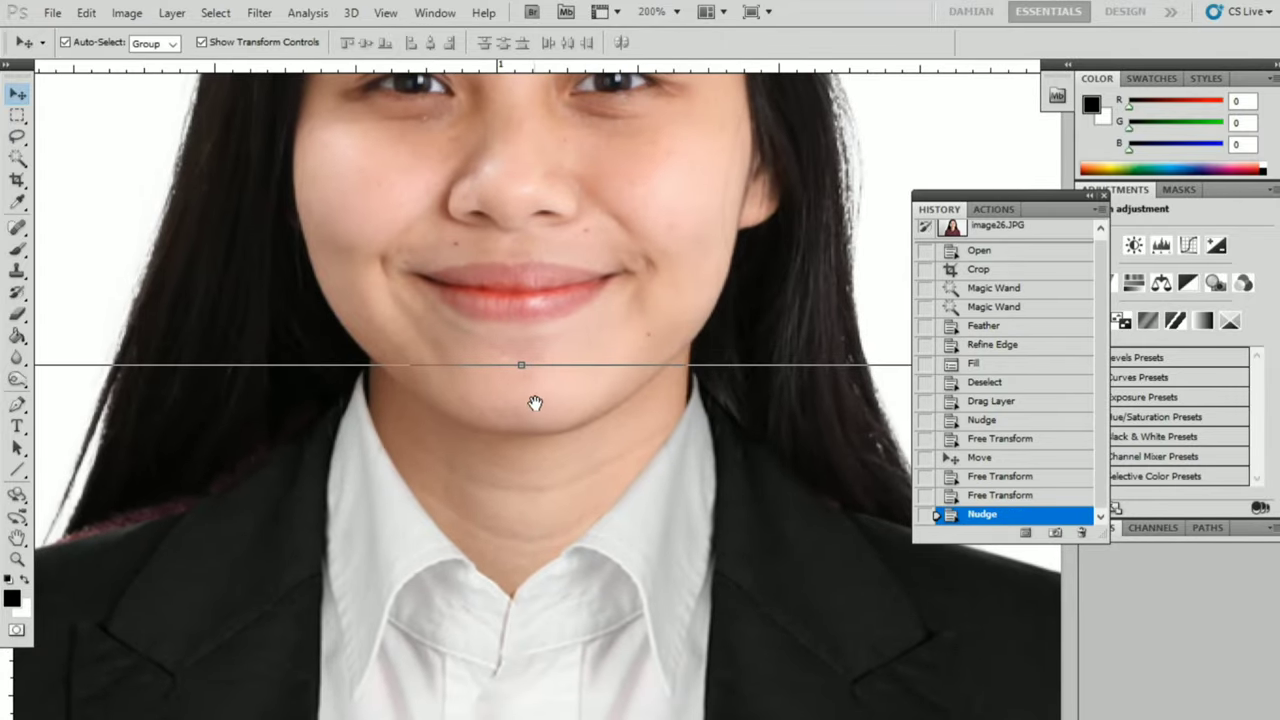
left_click_drag(535, 403, 657, 351)
key("m")
left_click_drag(634, 286, 660, 197)
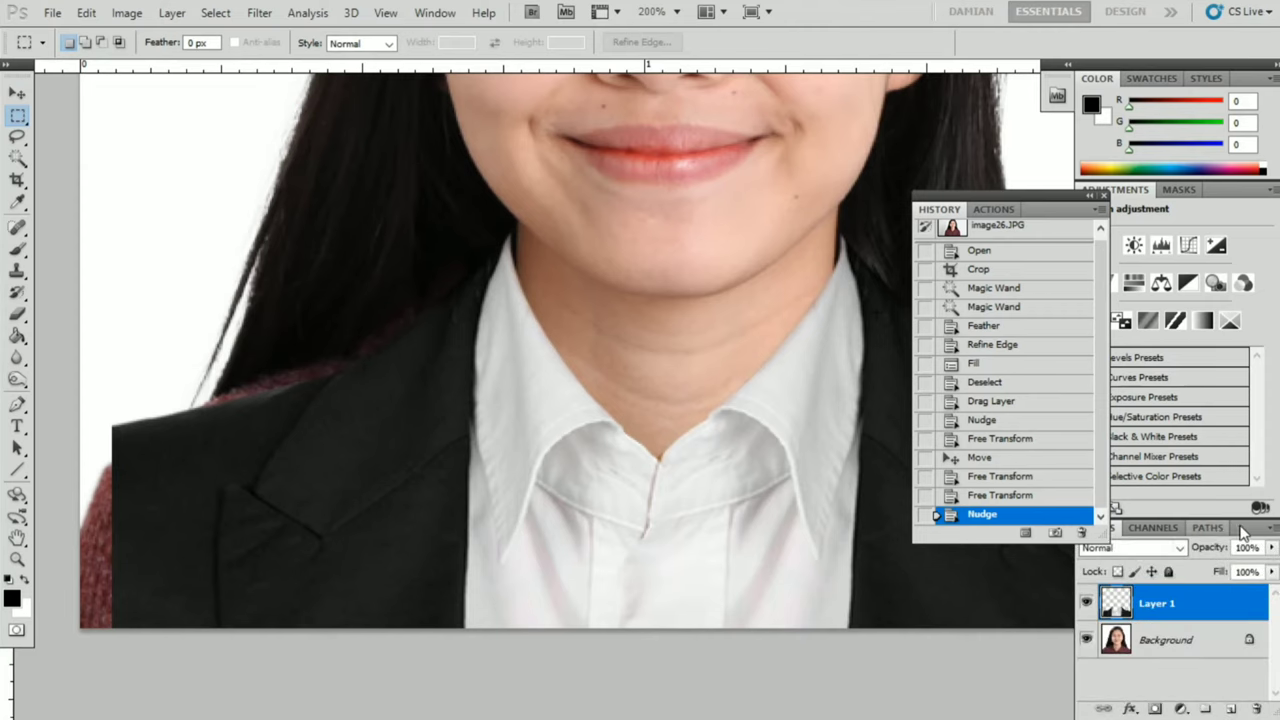
Warp the suit's left collar and shoulder to hug the neck.
left_click_drag(1242, 533, 1202, 345)
left_click_drag(732, 370, 669, 366)
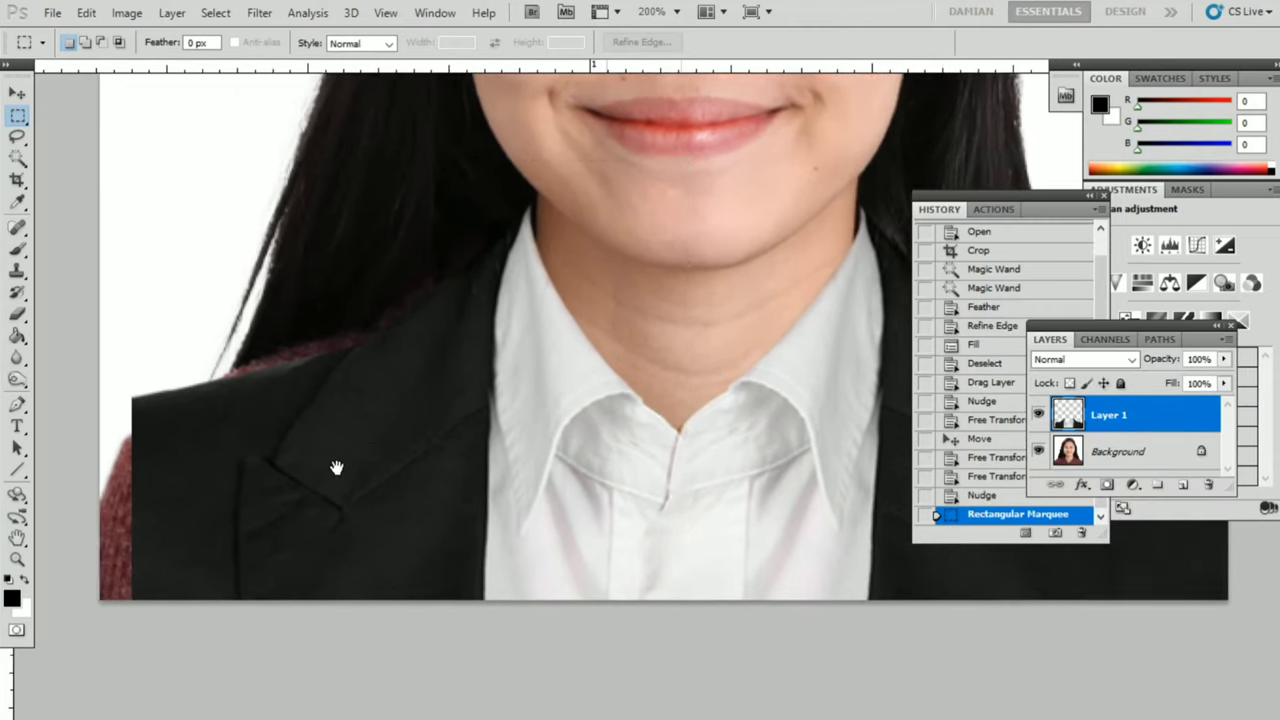
left_click_drag(613, 215, 114, 609)
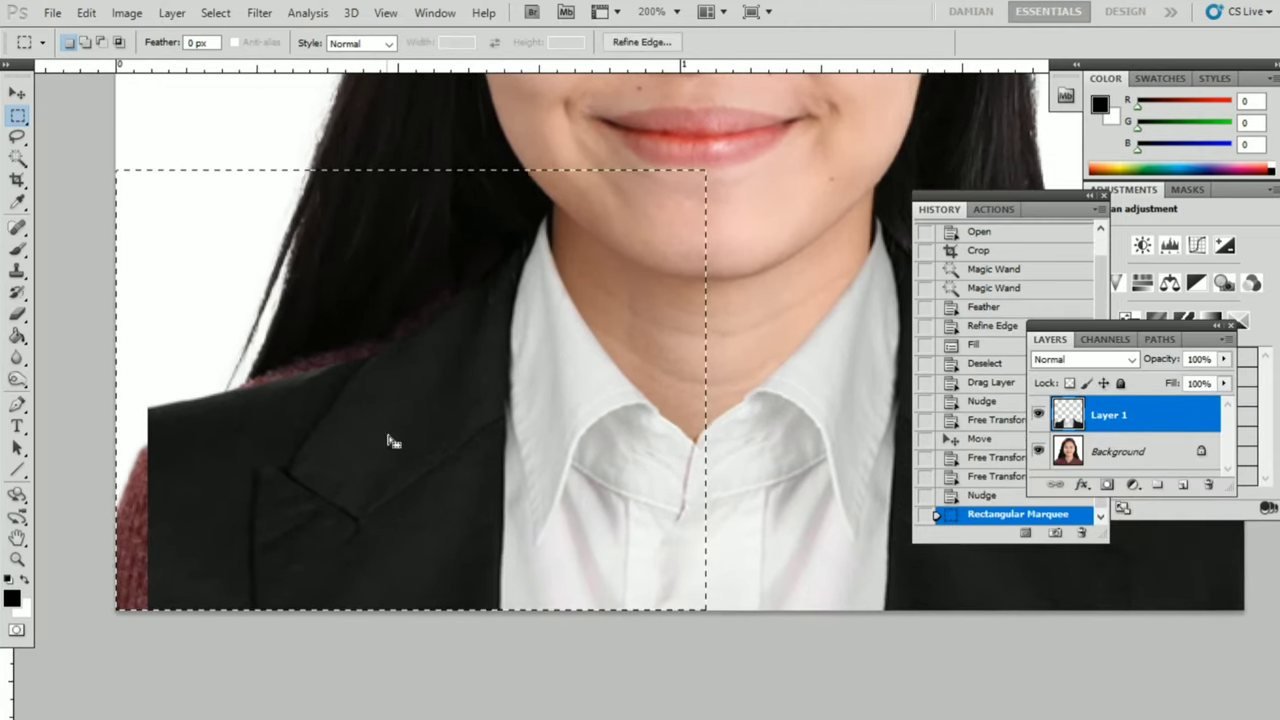
key("ctrl+t")
right_click(450, 165)
left_click(495, 305)
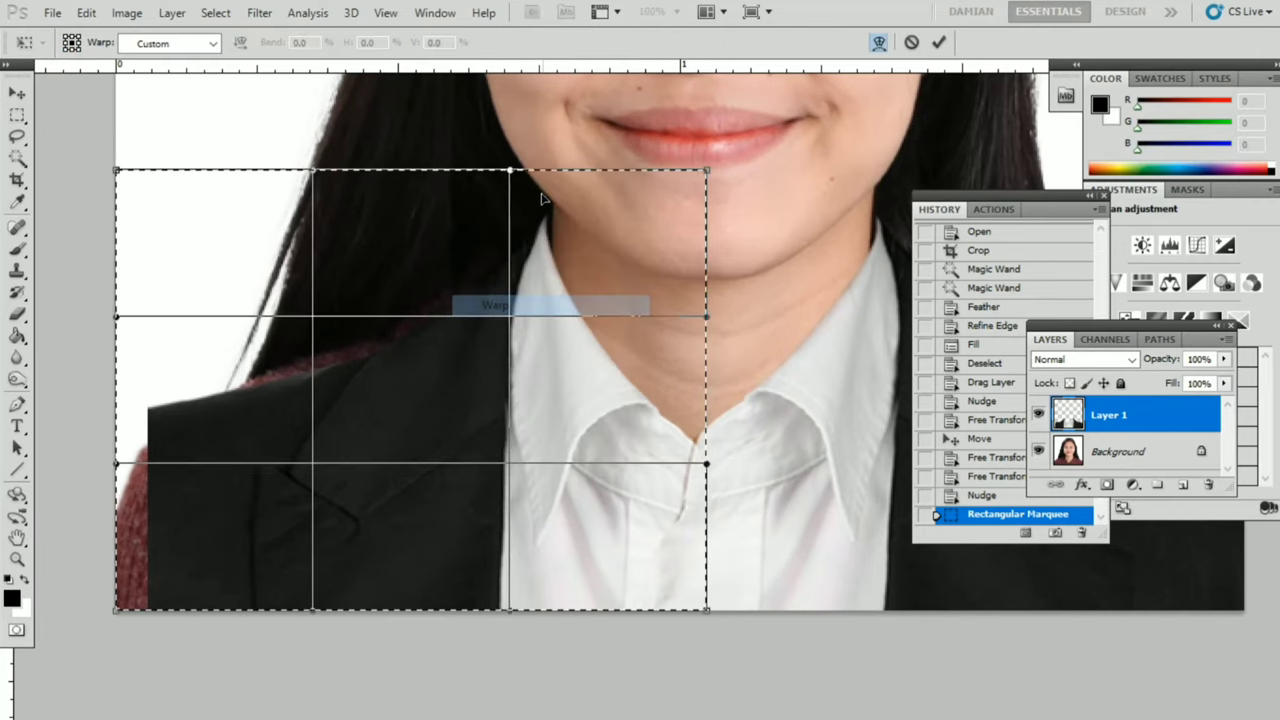
left_click_drag(512, 172, 533, 176)
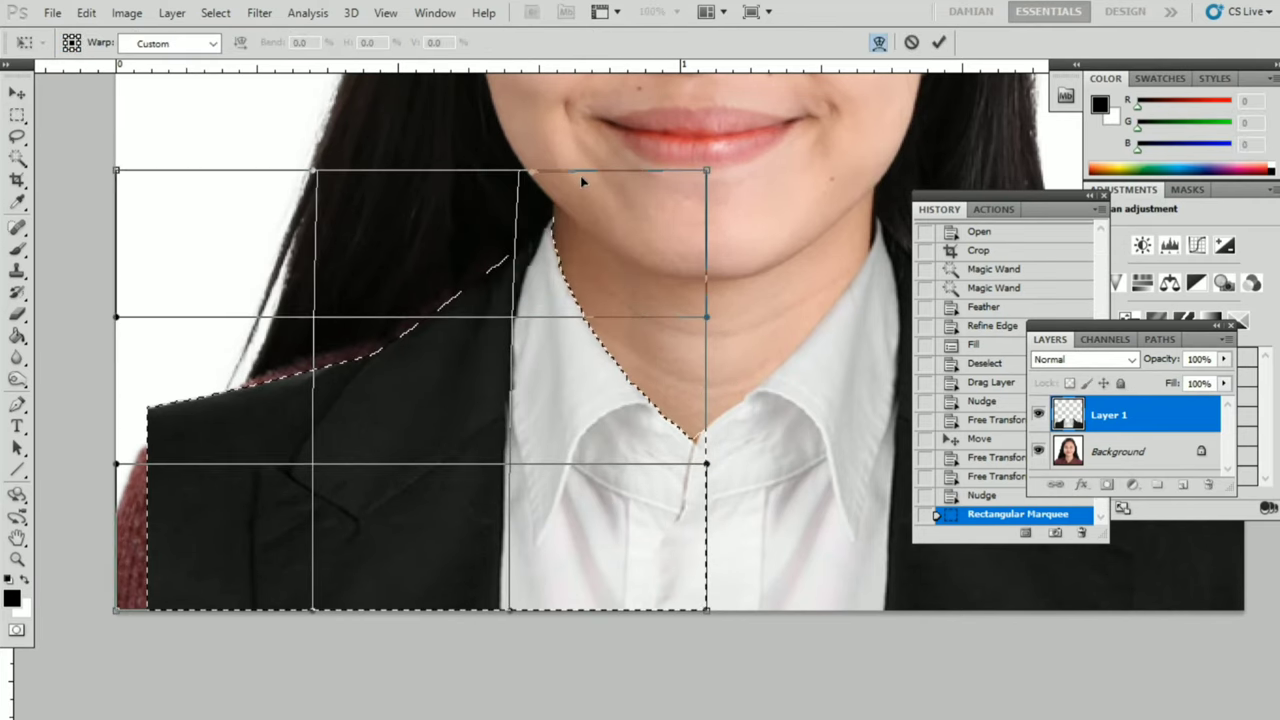
key("Return")
key("ctrl+d")
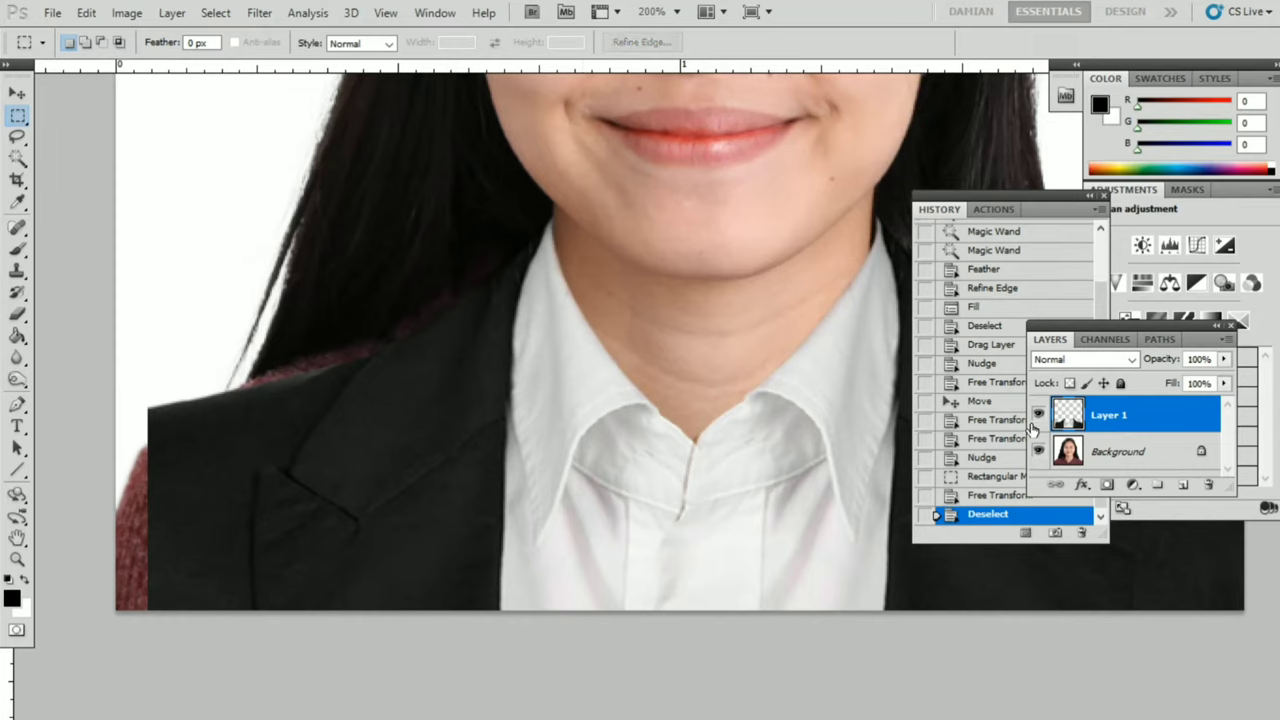
On the Background layer, stretch the hair area left of the neck down over the old shoulder.
left_click(1112, 462)
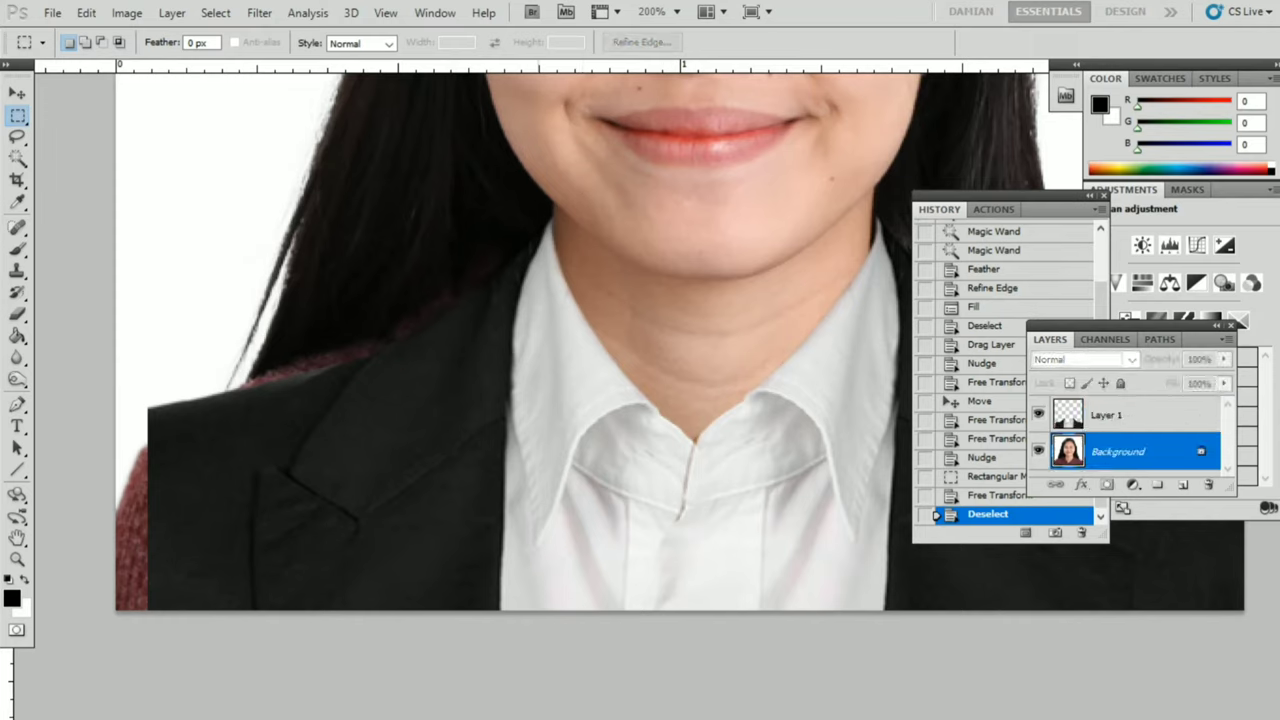
left_click_drag(100, 418, 100, 418)
key("v")
key("ctrl+t")
left_click_drag(328, 415, 328, 478)
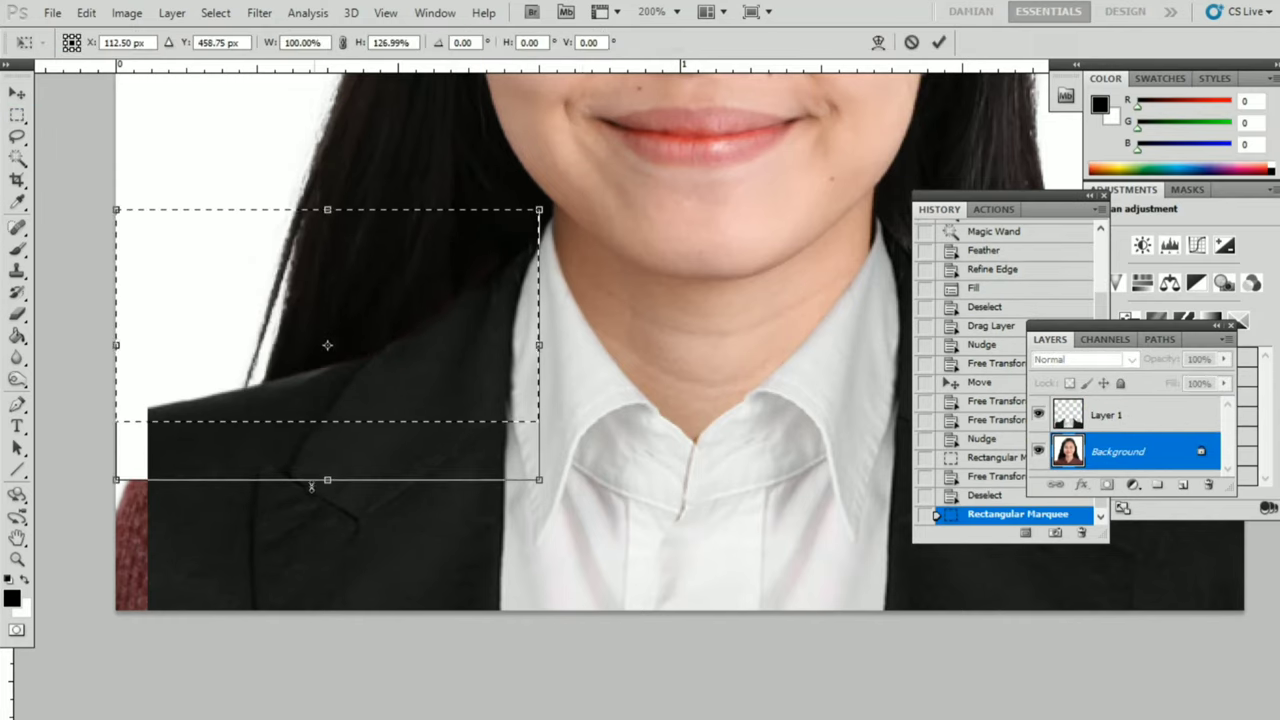
key("Return")
key("ctrl+d")
Try a Clone Stamp stroke on the photo, undoing and redoing it.
key("s")
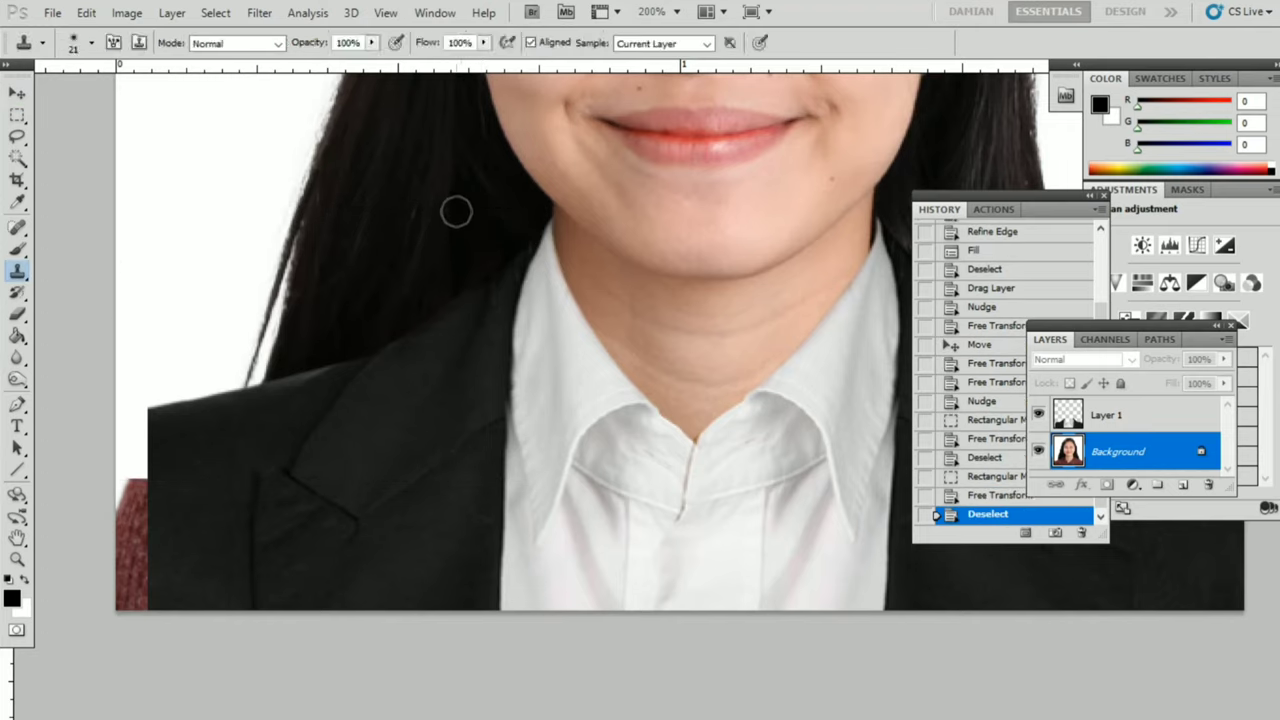
left_click(459, 293)
key("ctrl+z")
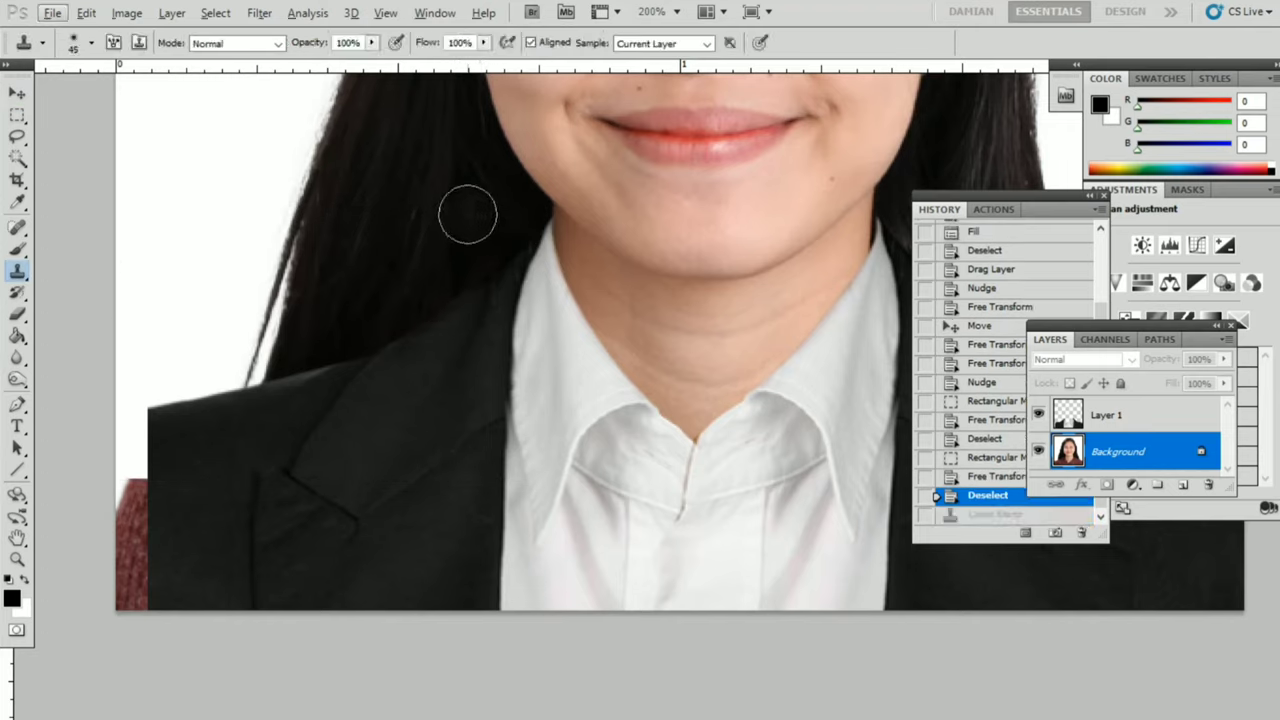
key("ctrl+z")
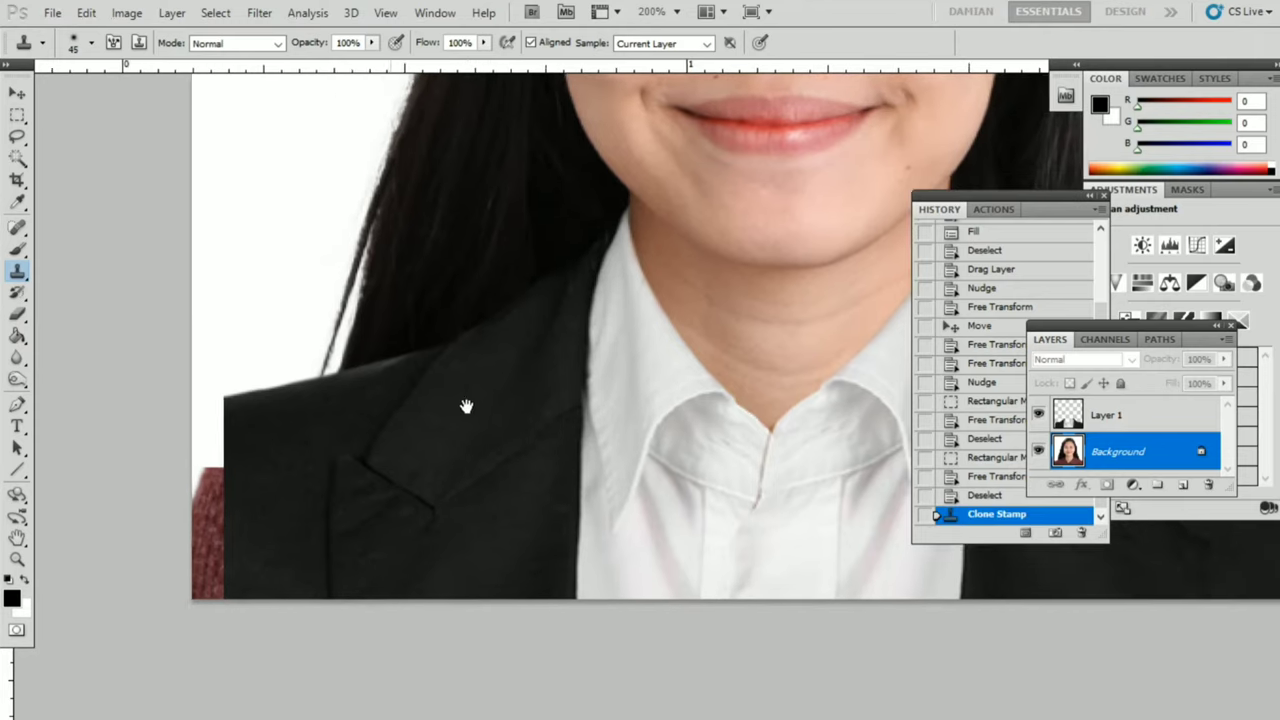
Erase the red sweater strip at the bottom-left with a 50–70 px eraser.
key("e")
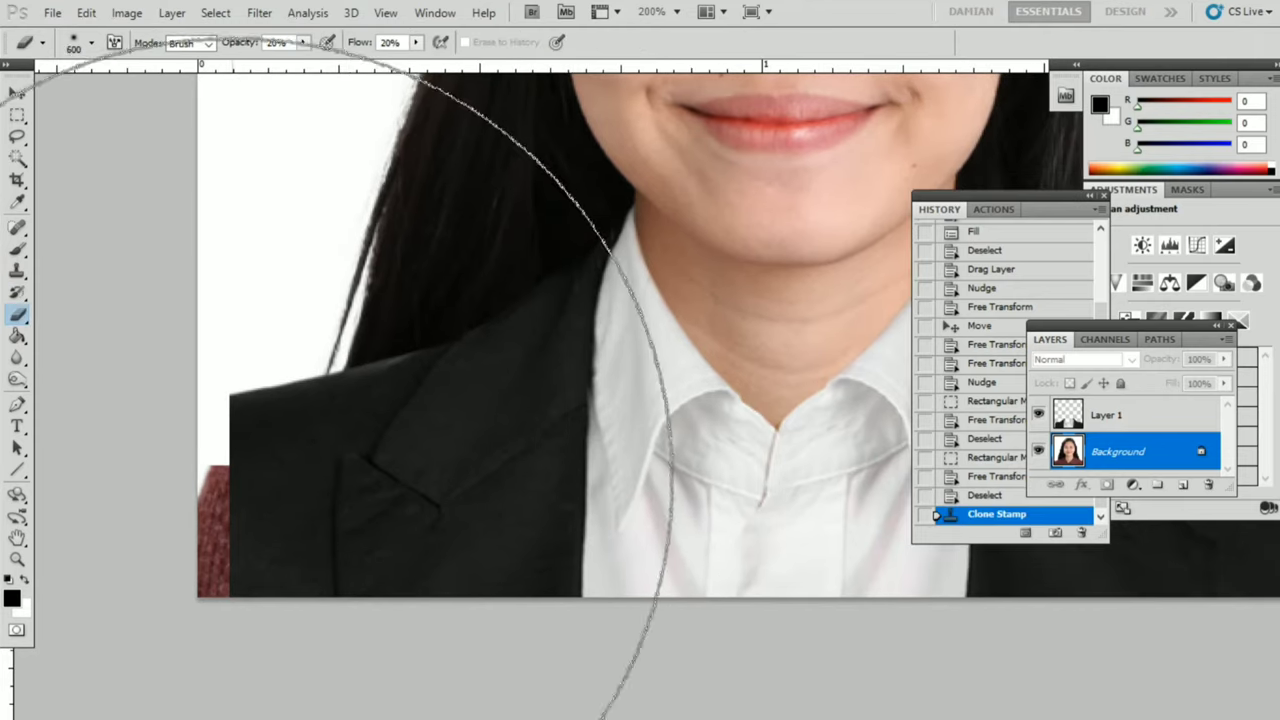
key("bracketleft")
key("bracketleft")
key("bracketleft")
right_click(220, 397)
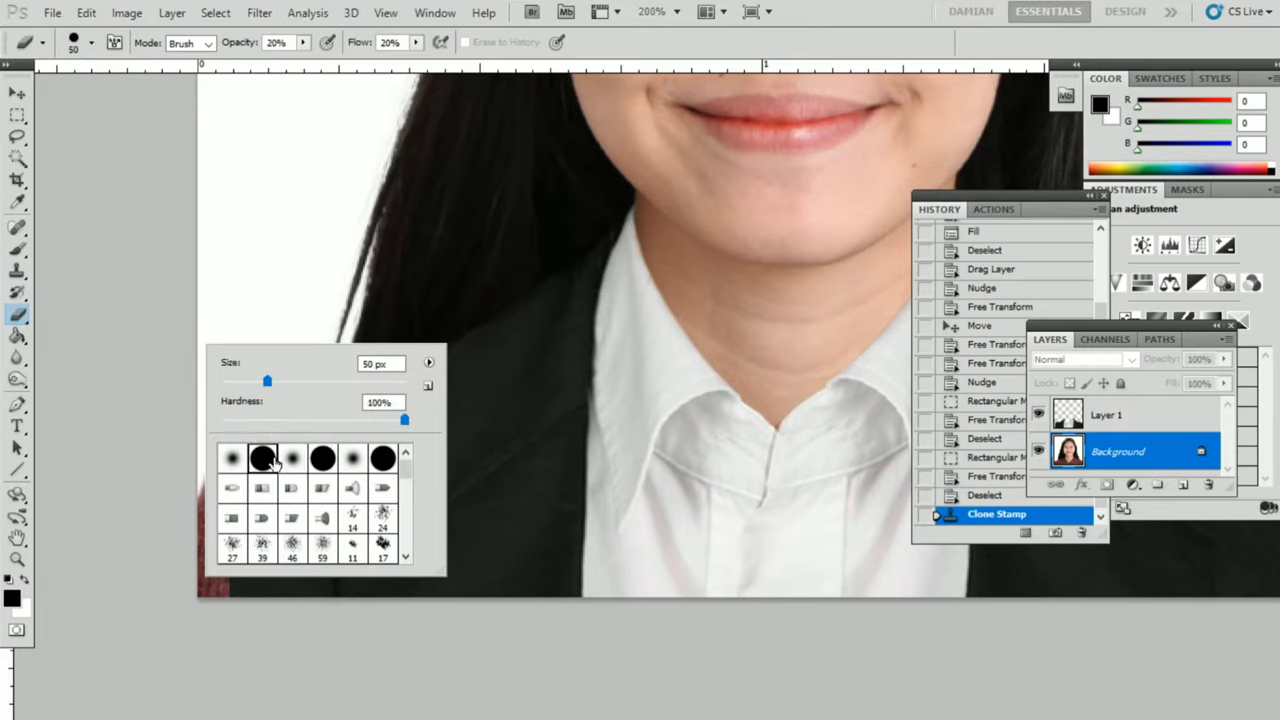
key("Return")
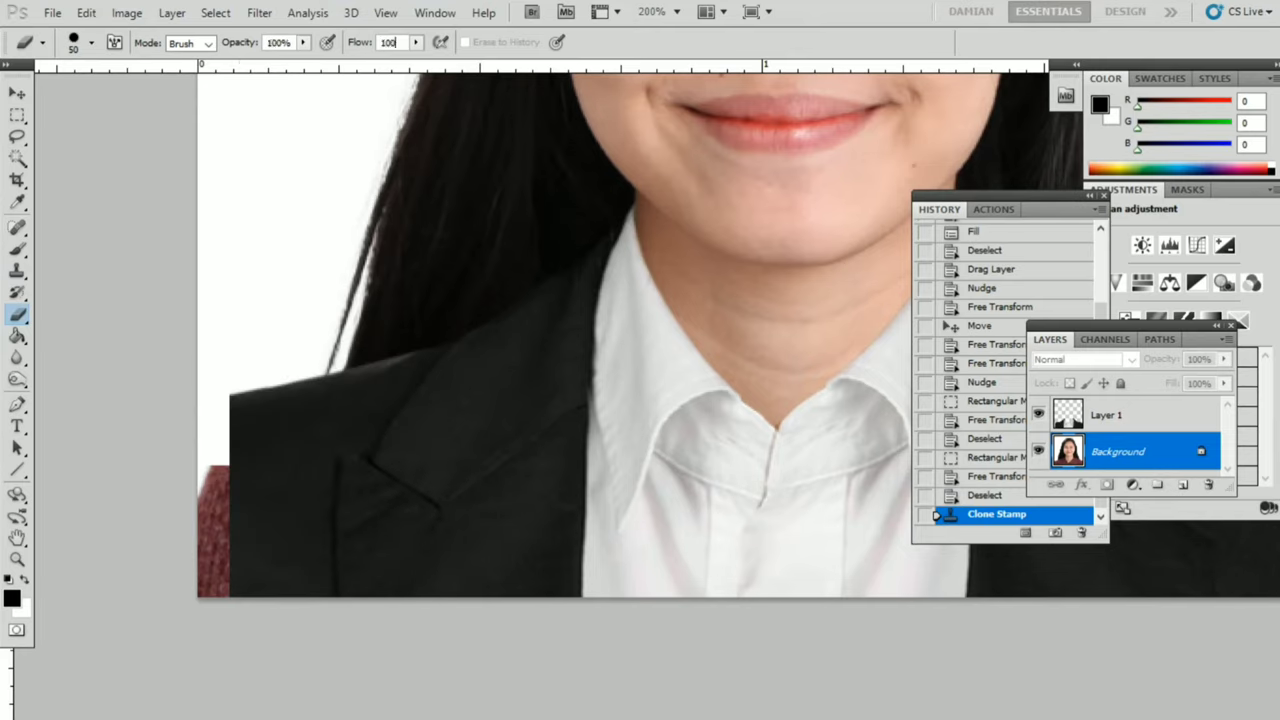
left_click_drag(220, 470, 215, 600)
key("bracketright")
key("bracketright")
scroll(571, 591, "right", 5)
scroll(565, 565, "right", 1)
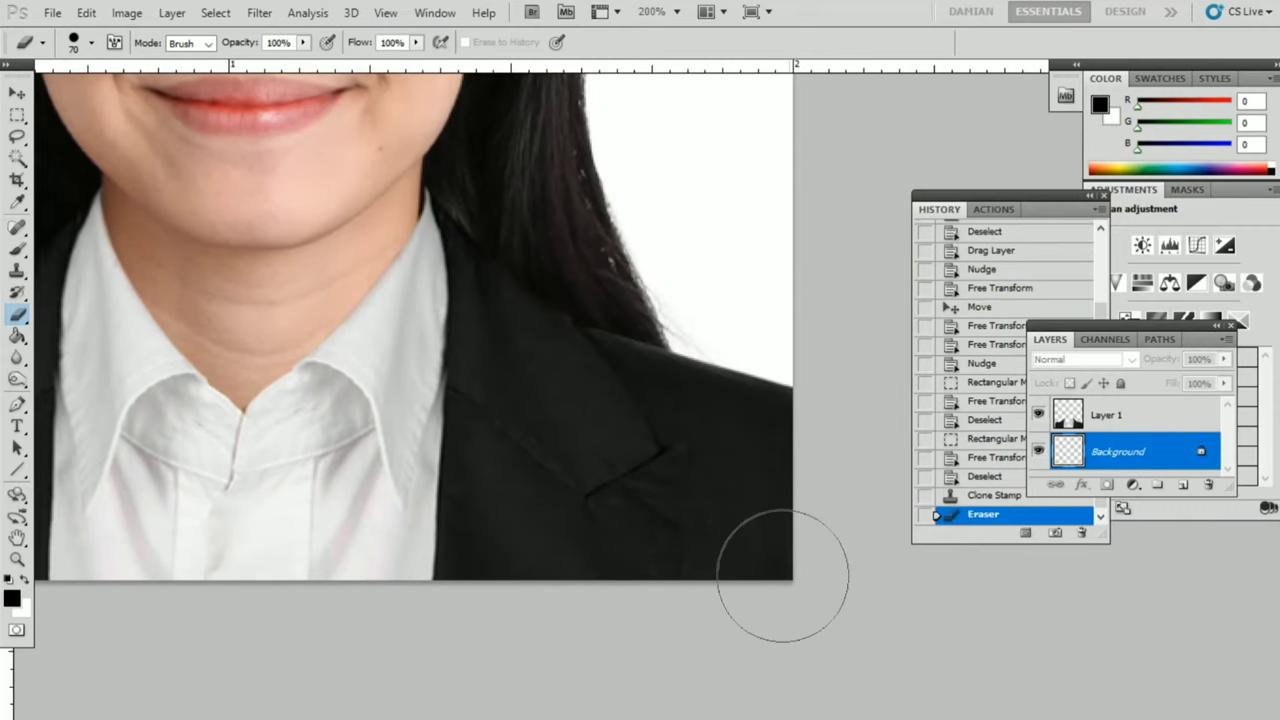
scroll(760, 530, "up", 3)
scroll(700, 450, "left", 2)
Warp the suit's right collar and shoulder on Layer 1 to fit the neck.
key("m")
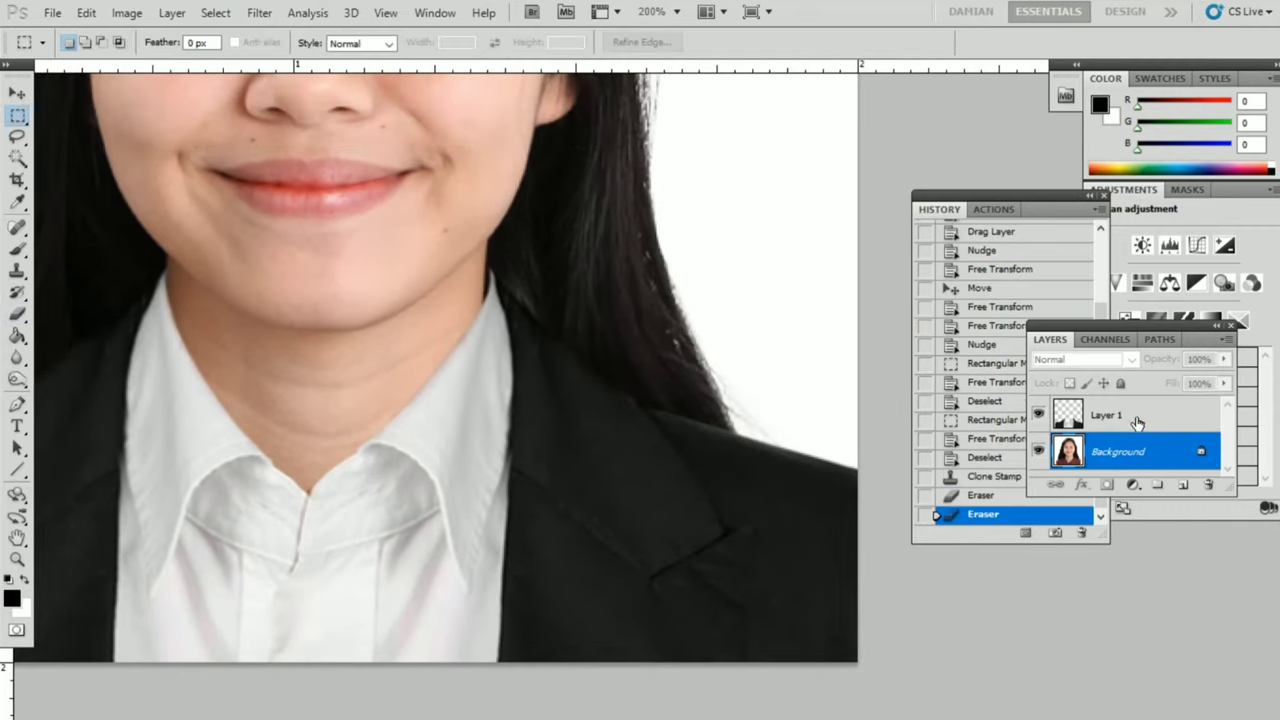
left_click(1137, 422)
scroll(503, 294, "left", 2)
scroll(466, 272, "down", 1)
left_click_drag(357, 193, 878, 645)
key("ctrl+t")
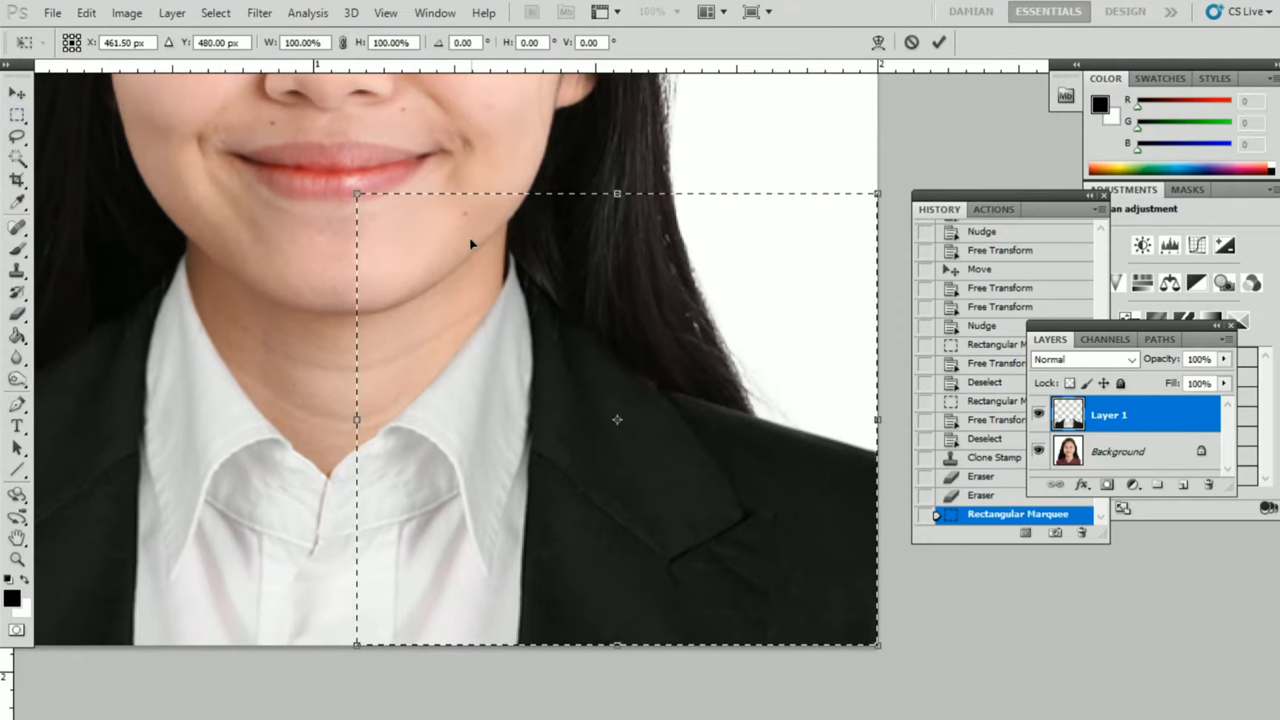
right_click(471, 243)
left_click(514, 382)
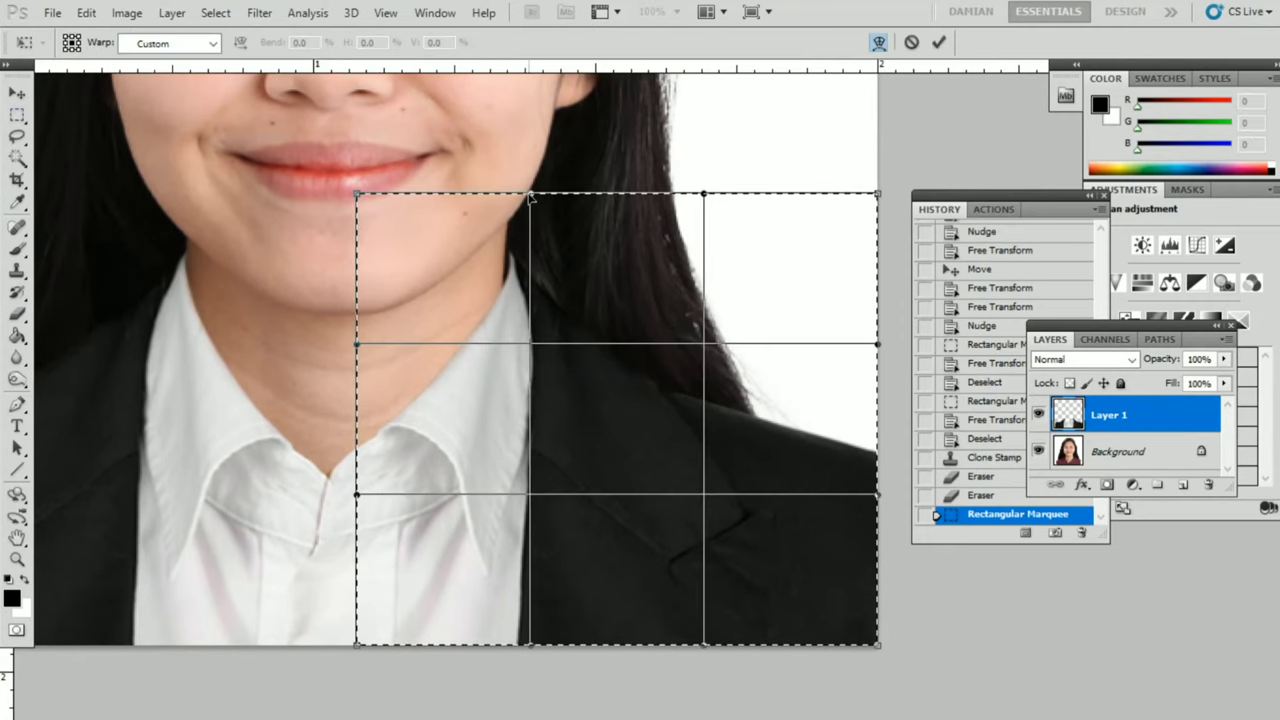
left_click_drag(530, 196, 507, 193)
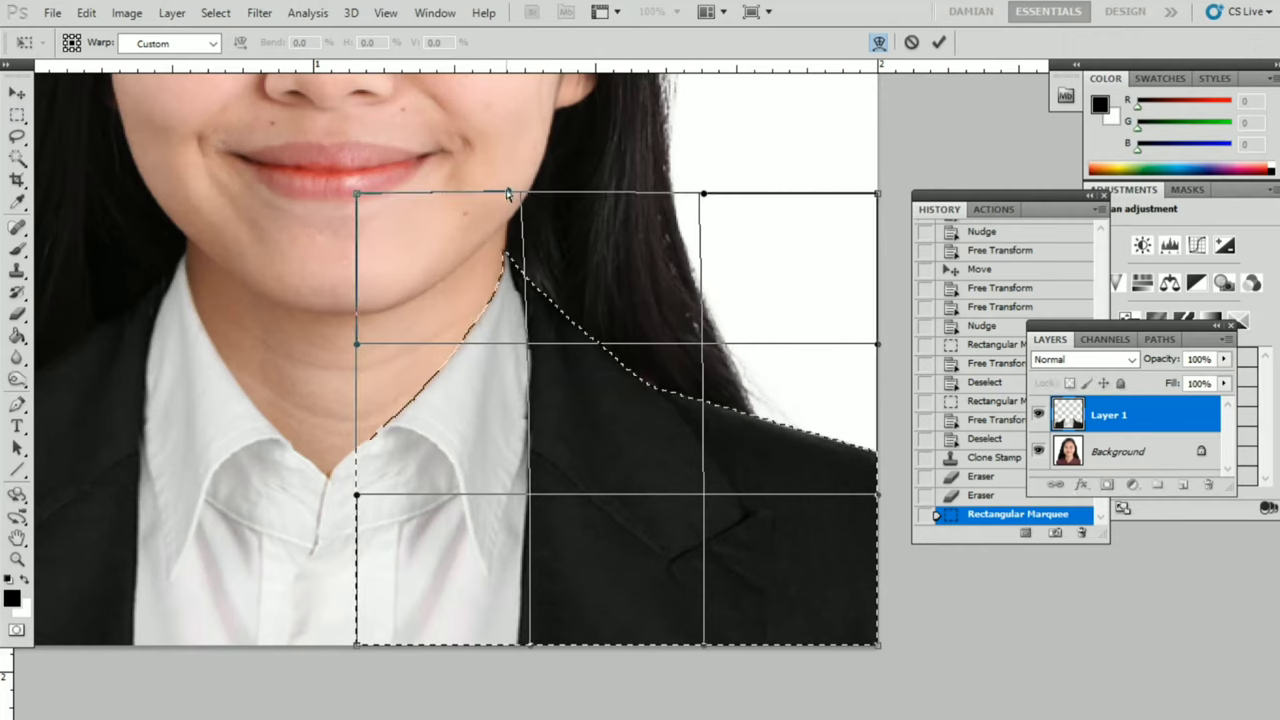
key("Return")
key("ctrl+d")
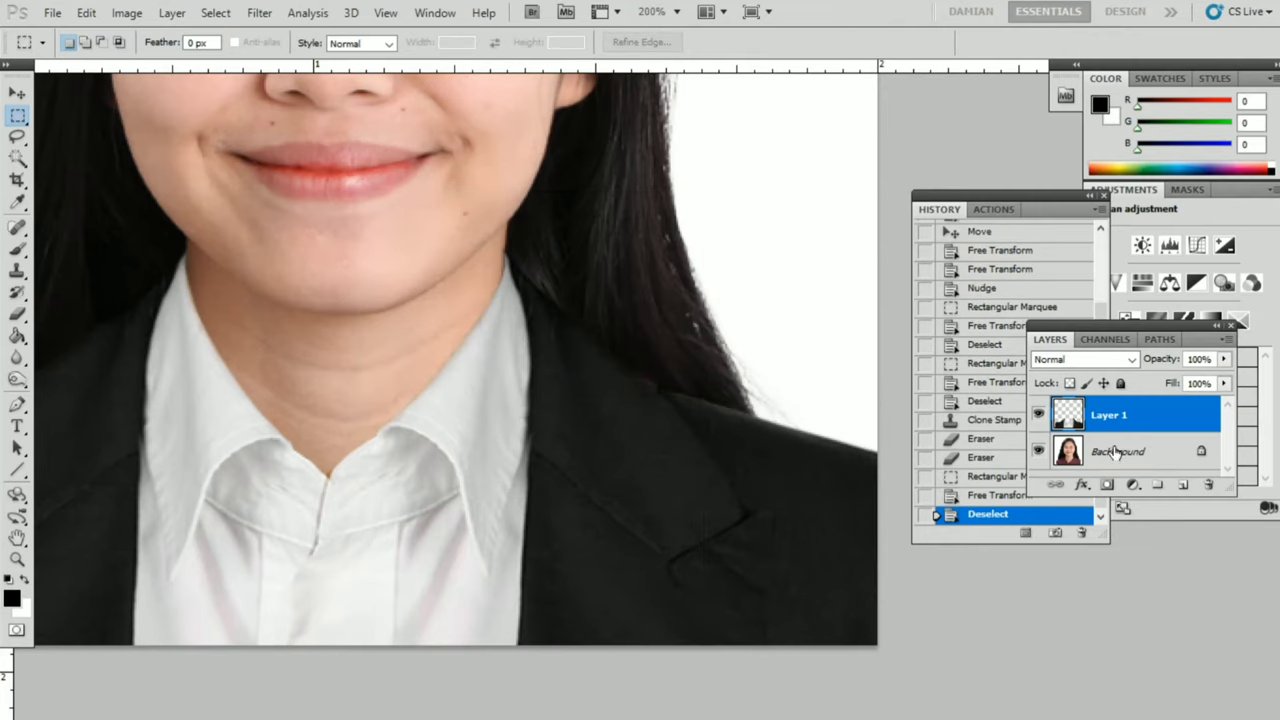
Stretch the white Background patch right of the hair down to the shoulder and zoom out.
left_click(1116, 452)
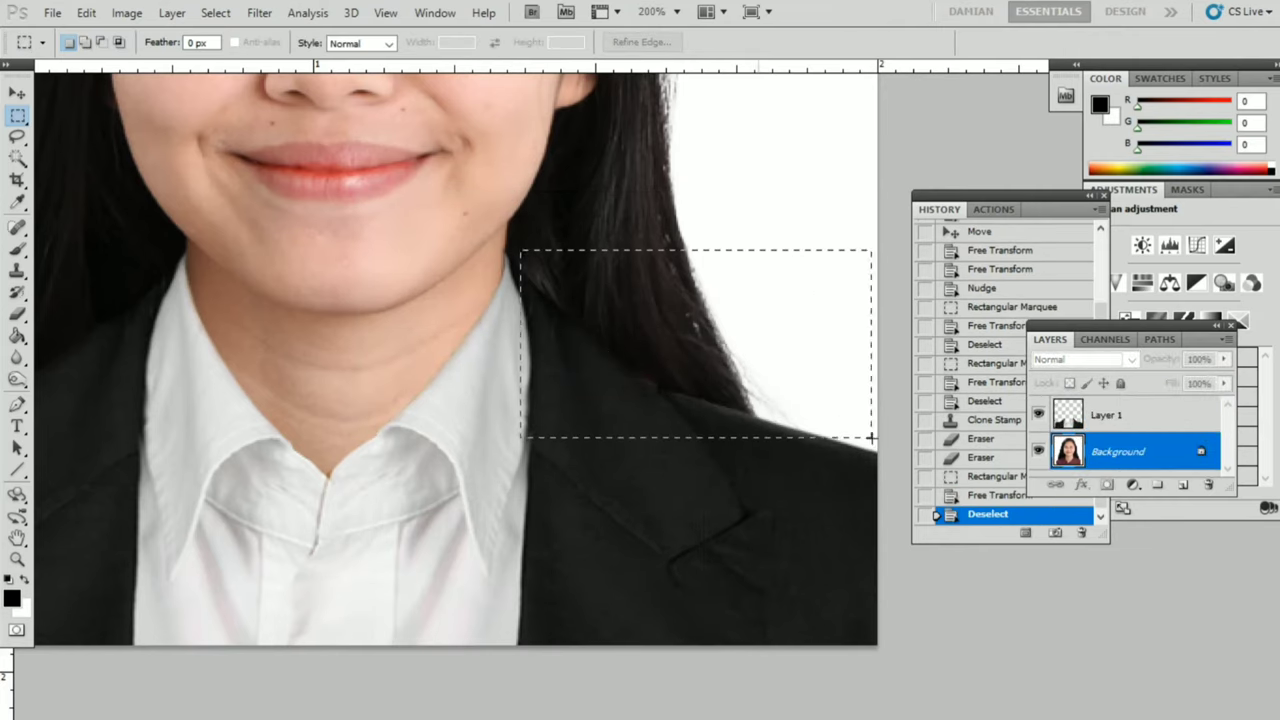
left_click_drag(871, 437, 877, 437)
key("ctrl+t")
left_click_drag(699, 437, 700, 458)
key("Return")
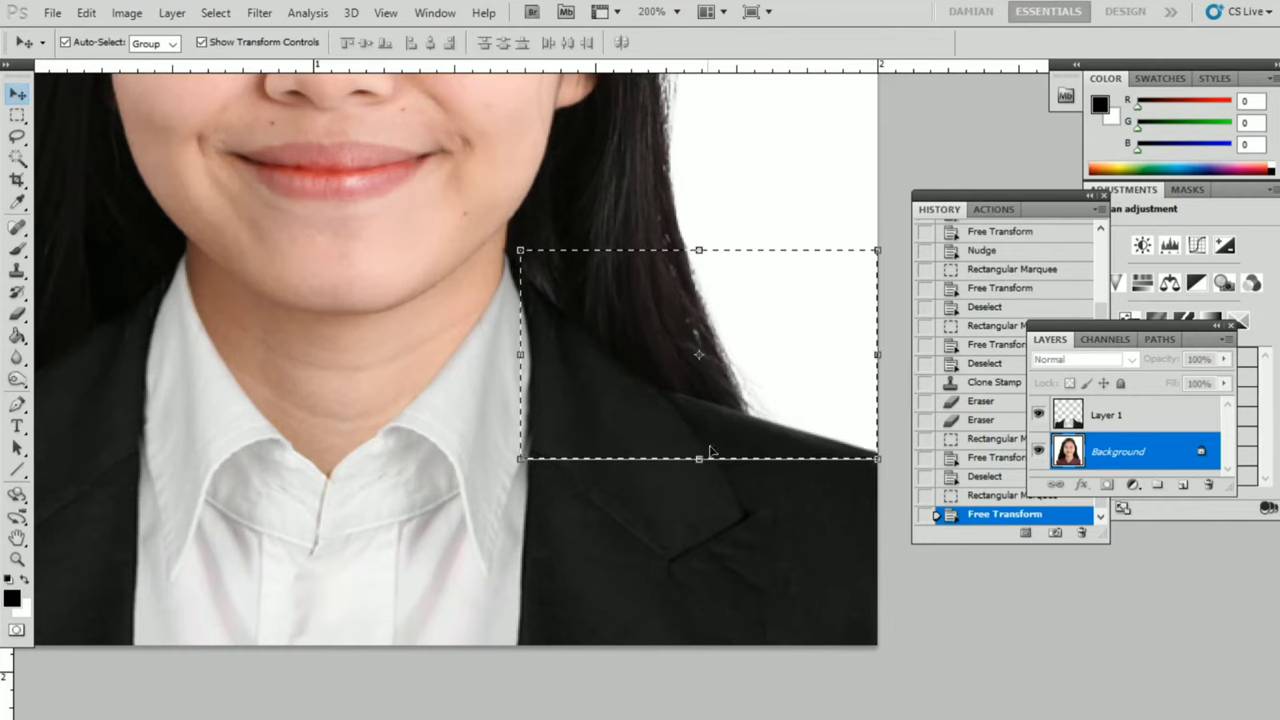
key("ctrl+d")
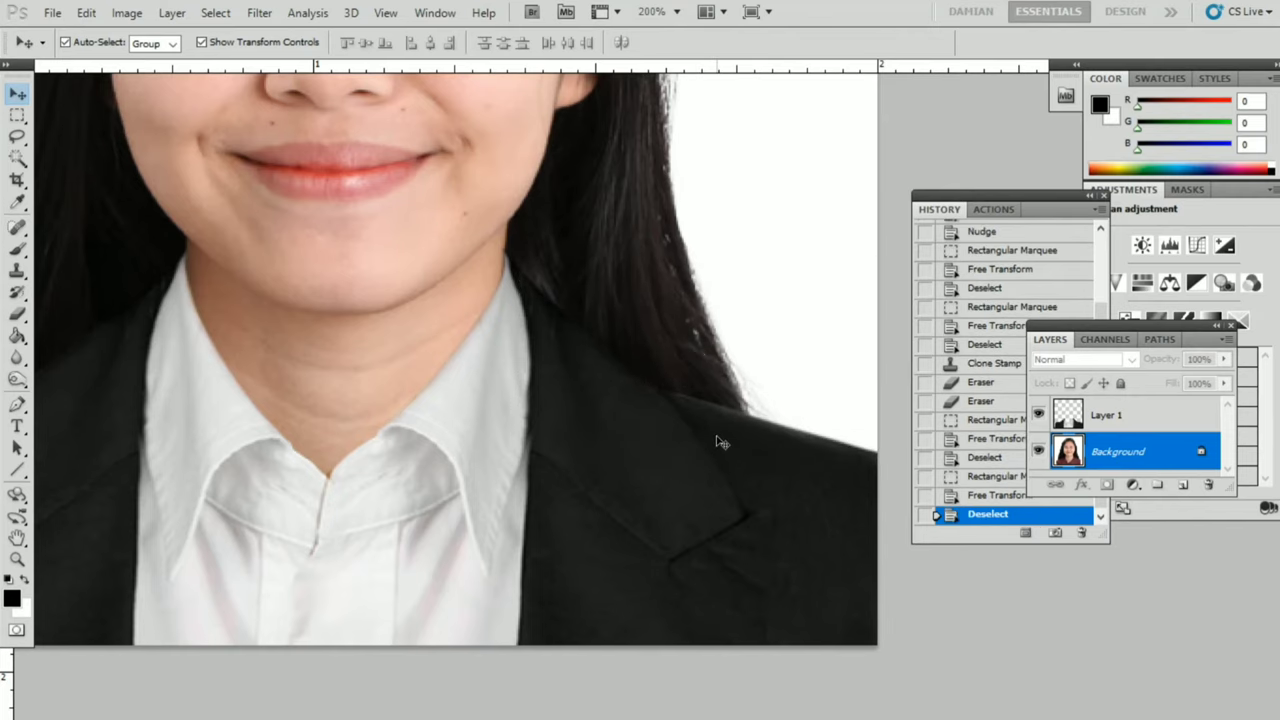
key("ctrl+minus")
key("ctrl+minus")
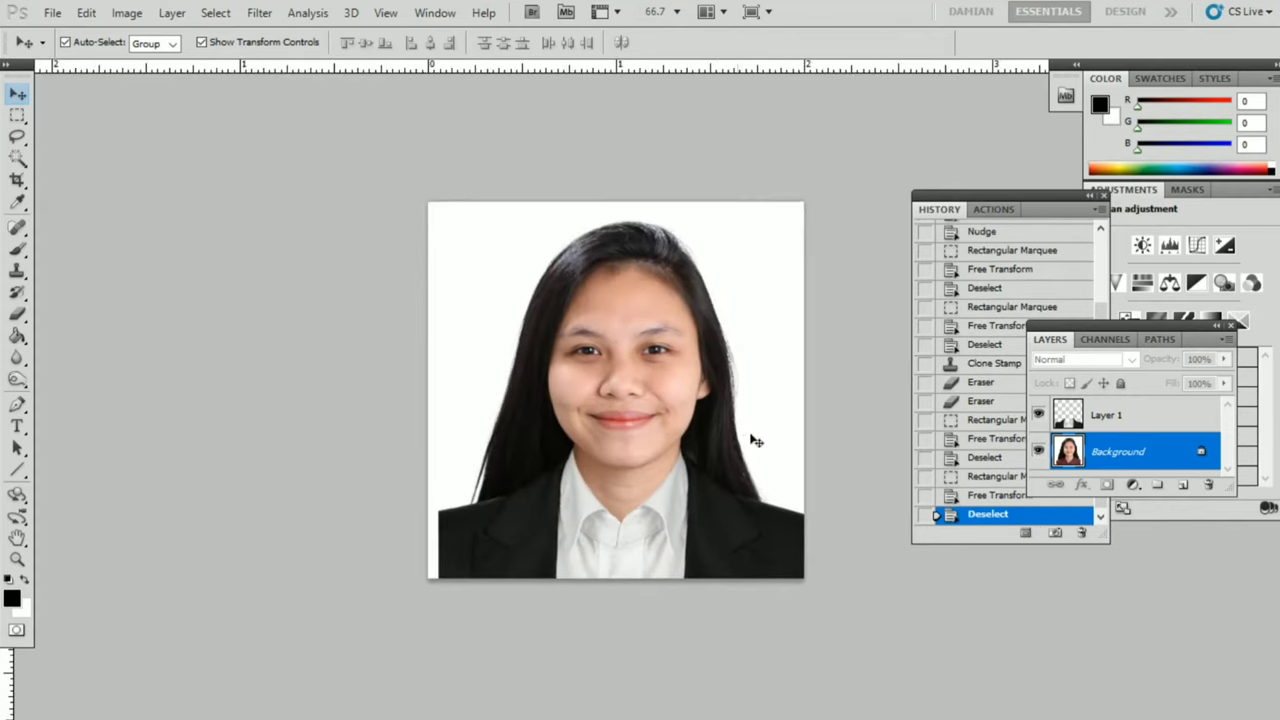
Merge the suit and portrait into one Background, scale the whole photo to 108.5%, and view at 100%.
key("ctrl+shift+e")
key("m")
mouse_move(380, 171)
left_mouse_down()
mouse_move(819, 597)
mouse_move(818, 570)
left_mouse_up()
key("v")
key("ctrl+t")
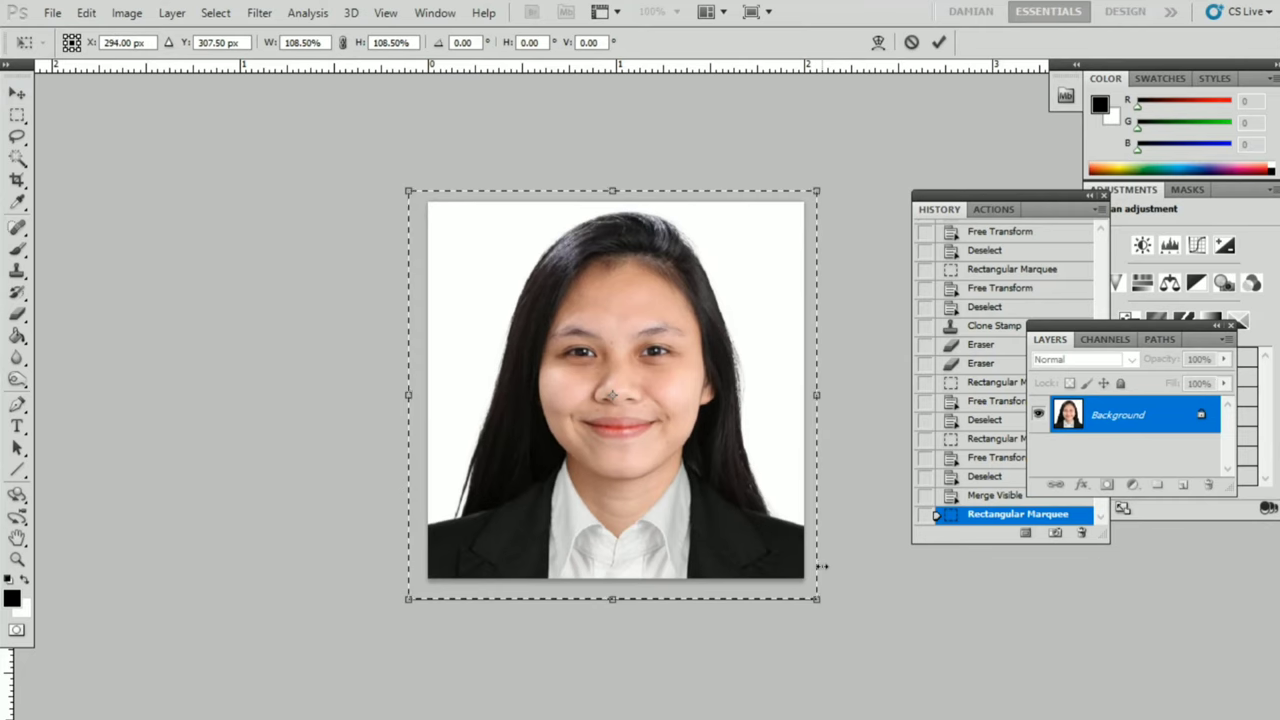
key("Return")
key("ctrl+d")
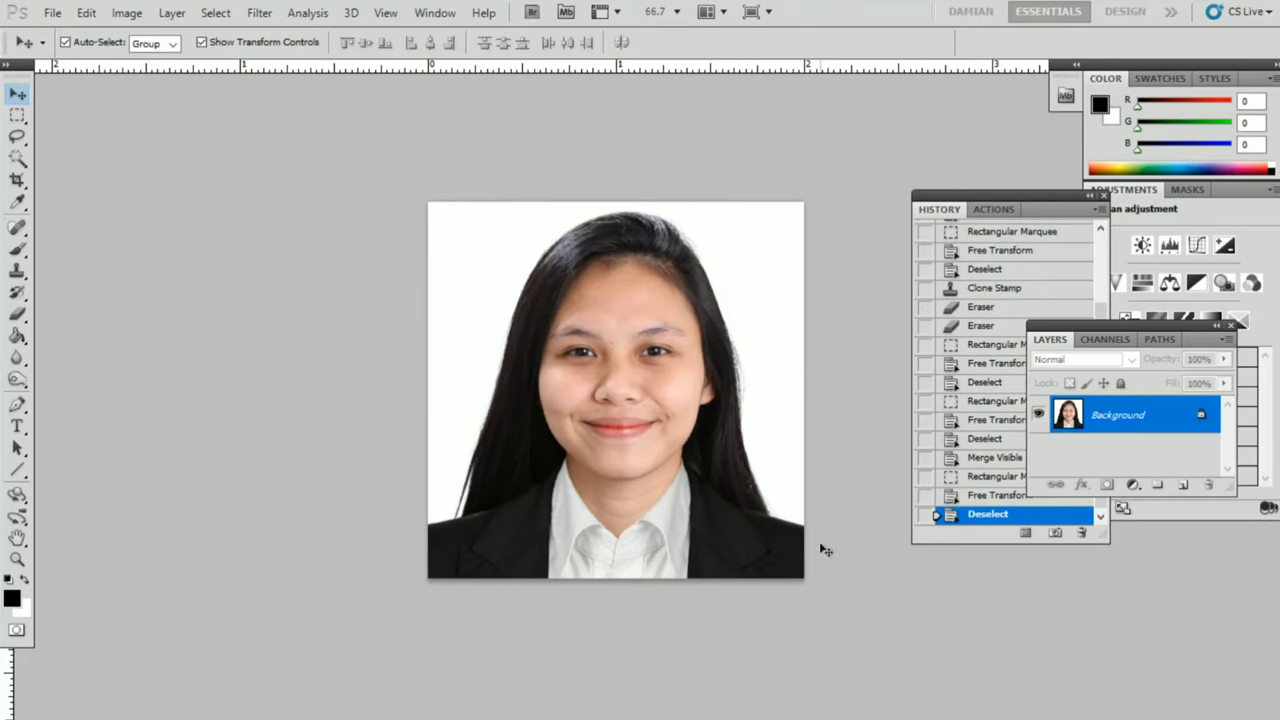
key("ctrl+plus")
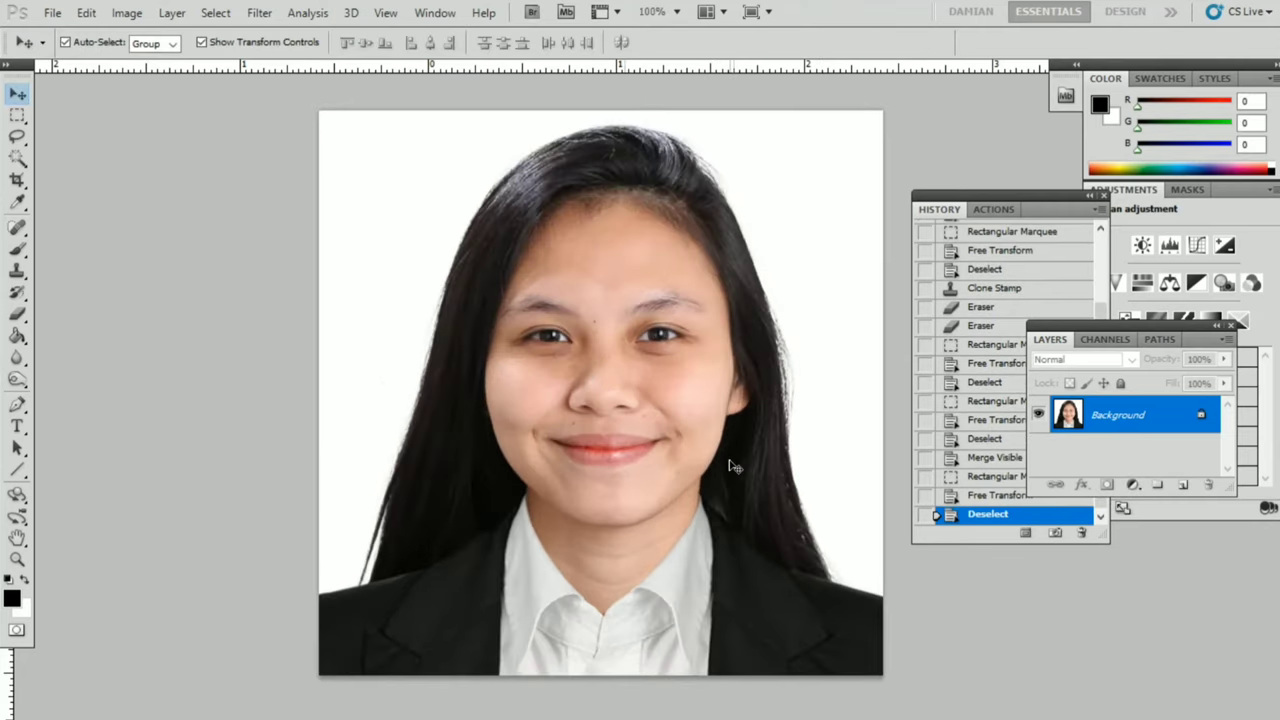
key("ctrl+plus")
Sharpen the photo and bring the left hair edge into view.
scroll(654, 414, "left", 3)
key("ctrl+f")
scroll(712, 329, "down", 2)
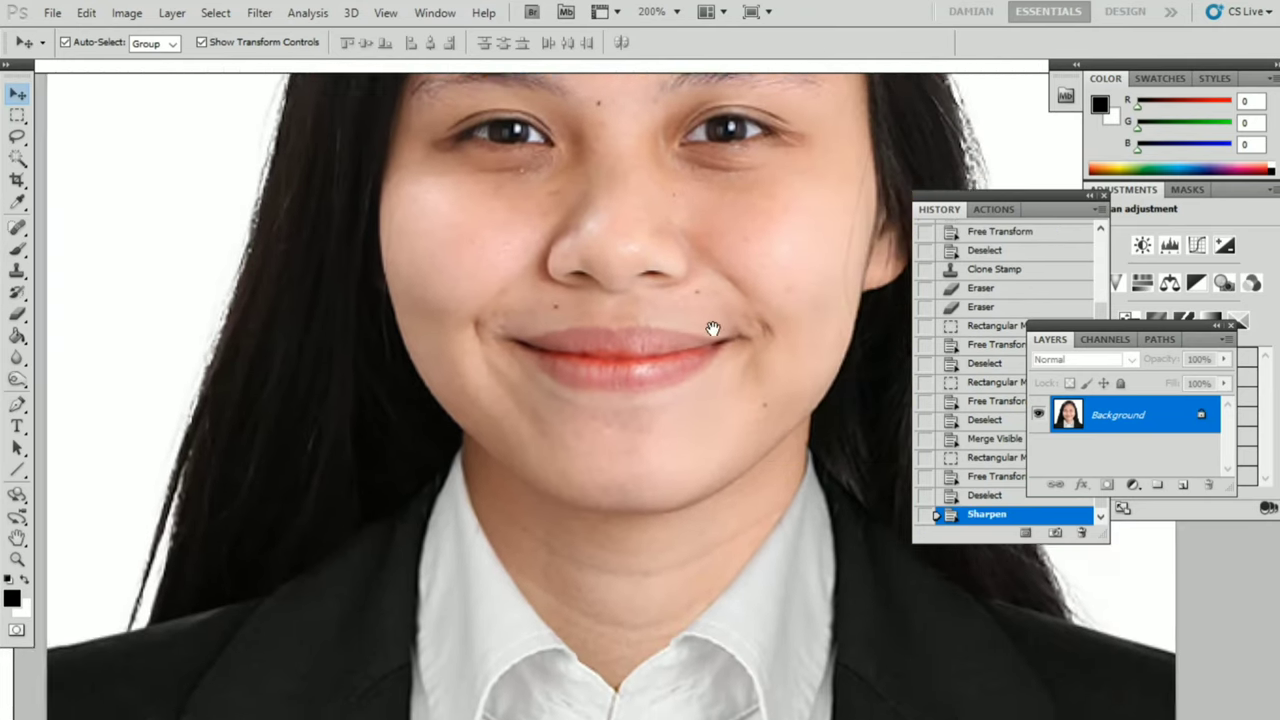
scroll(712, 329, "right", 3)
scroll(683, 360, "left", 2)
scroll(746, 263, "down", 3)
key("e")
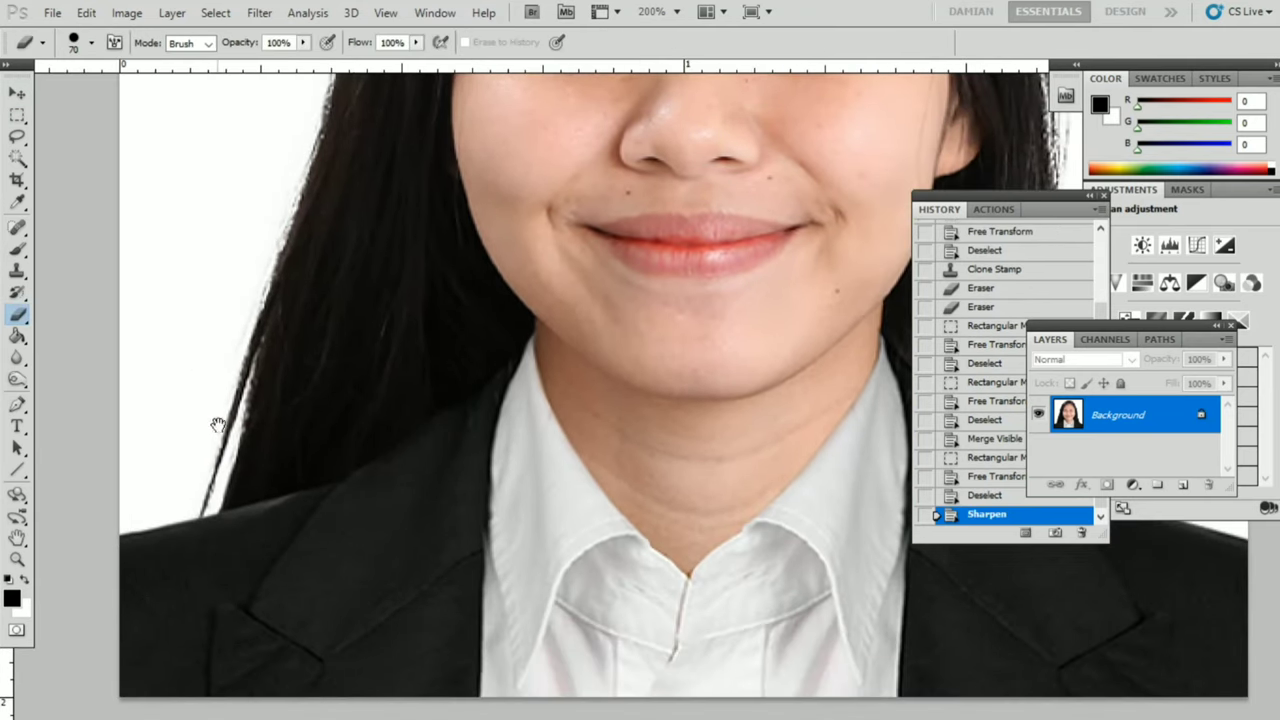
left_click_drag(217, 425, 351, 422)
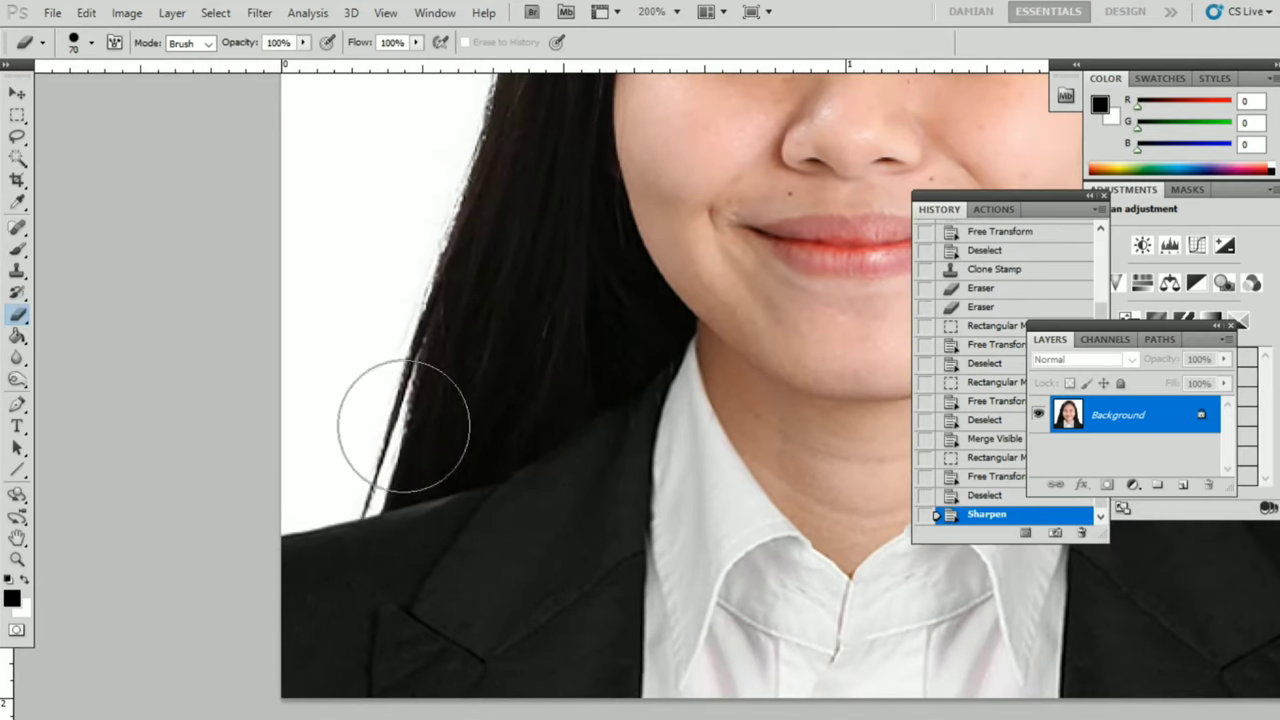
Trace the backdrop beside the left hair with the Pen and make a 1 px feathered selection.
key("p")
left_click(445, 290)
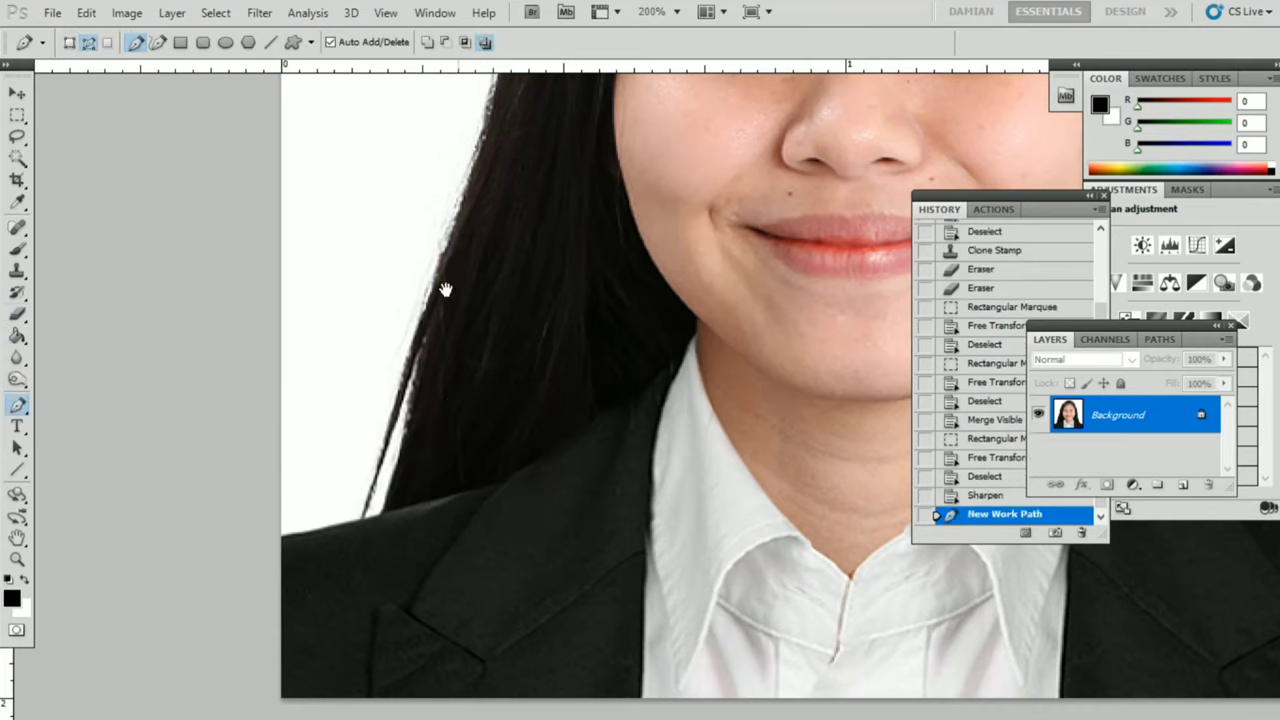
left_click(379, 518)
left_click_drag(445, 276, 448, 278)
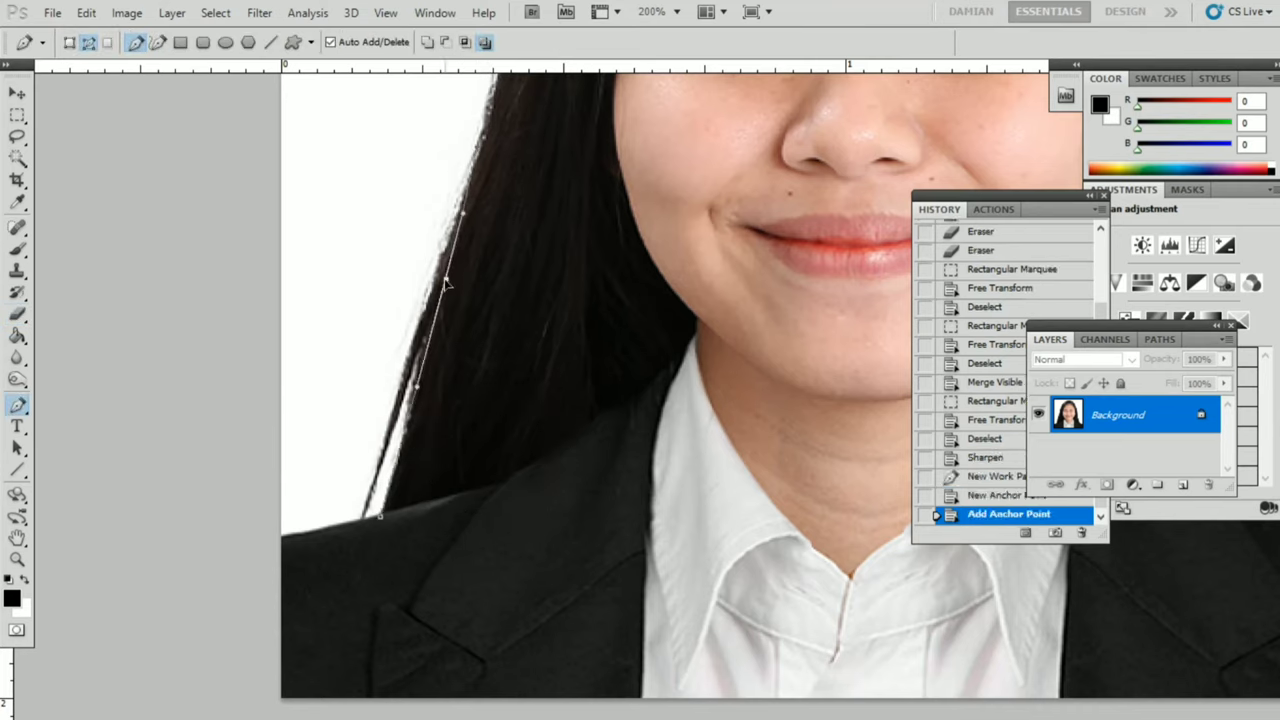
left_click(322, 530)
left_click(287, 411)
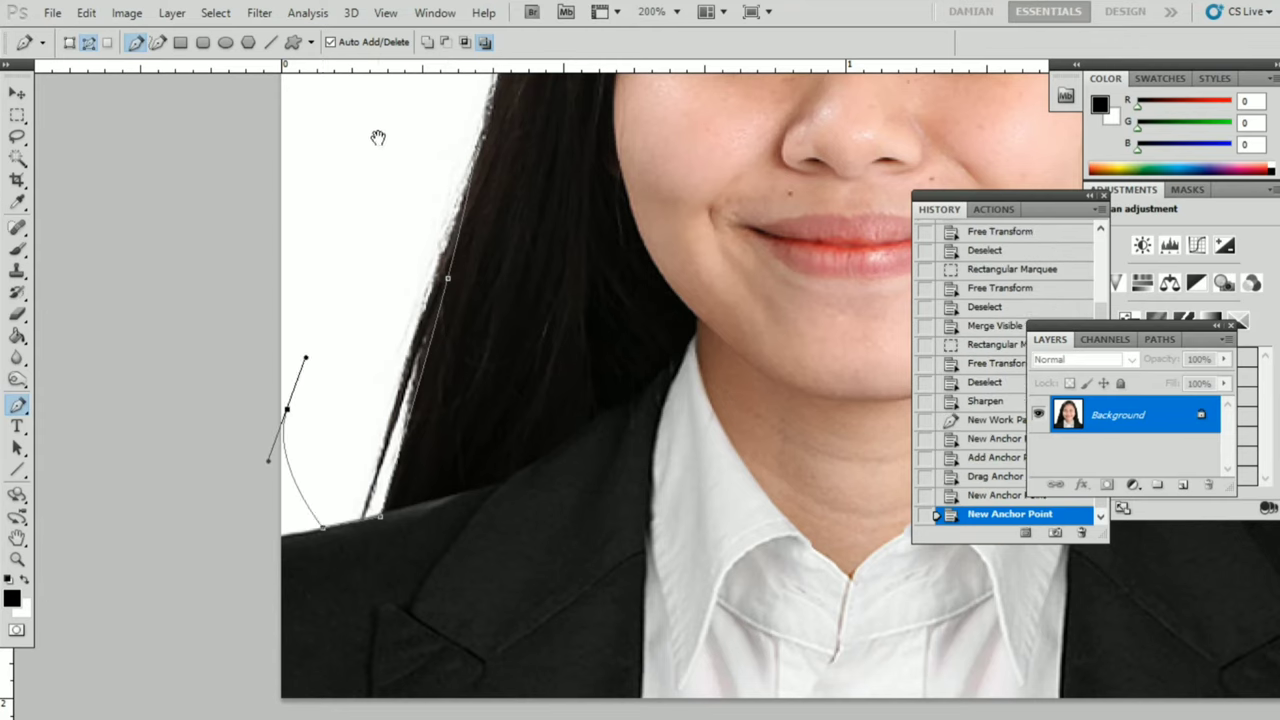
scroll(390, 200, "up", 3)
left_click(405, 228)
right_click(447, 285)
left_click(520, 371)
type("1")
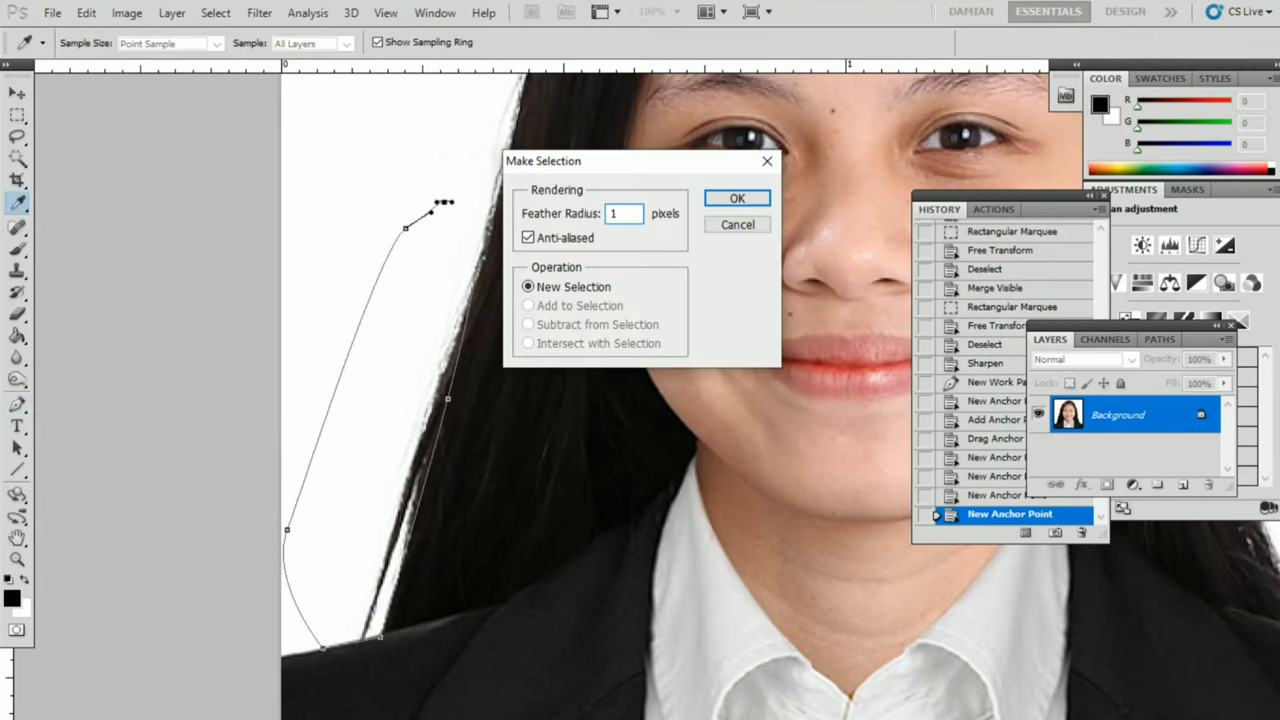
key("Return")
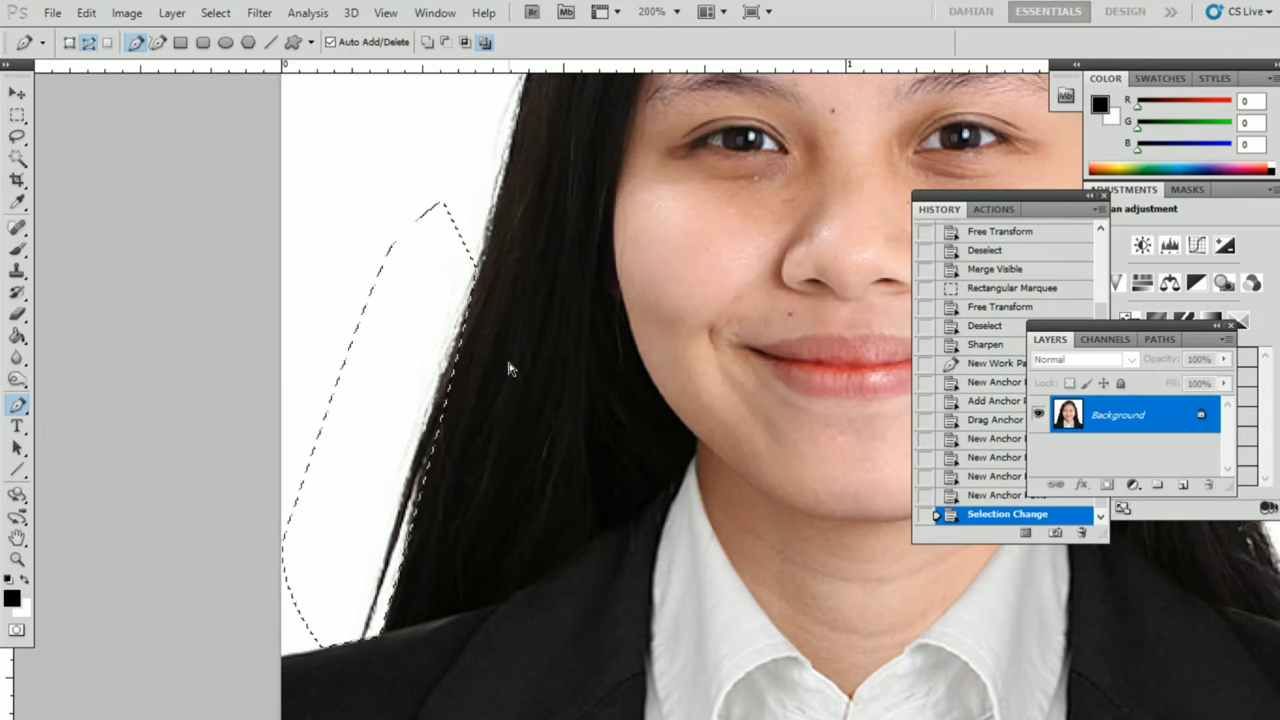
Fill the traced area white, deselect, and zoom out to 66.7%.
key("ctrl+BackSpace")
key("ctrl+d")
key("ctrl+0")
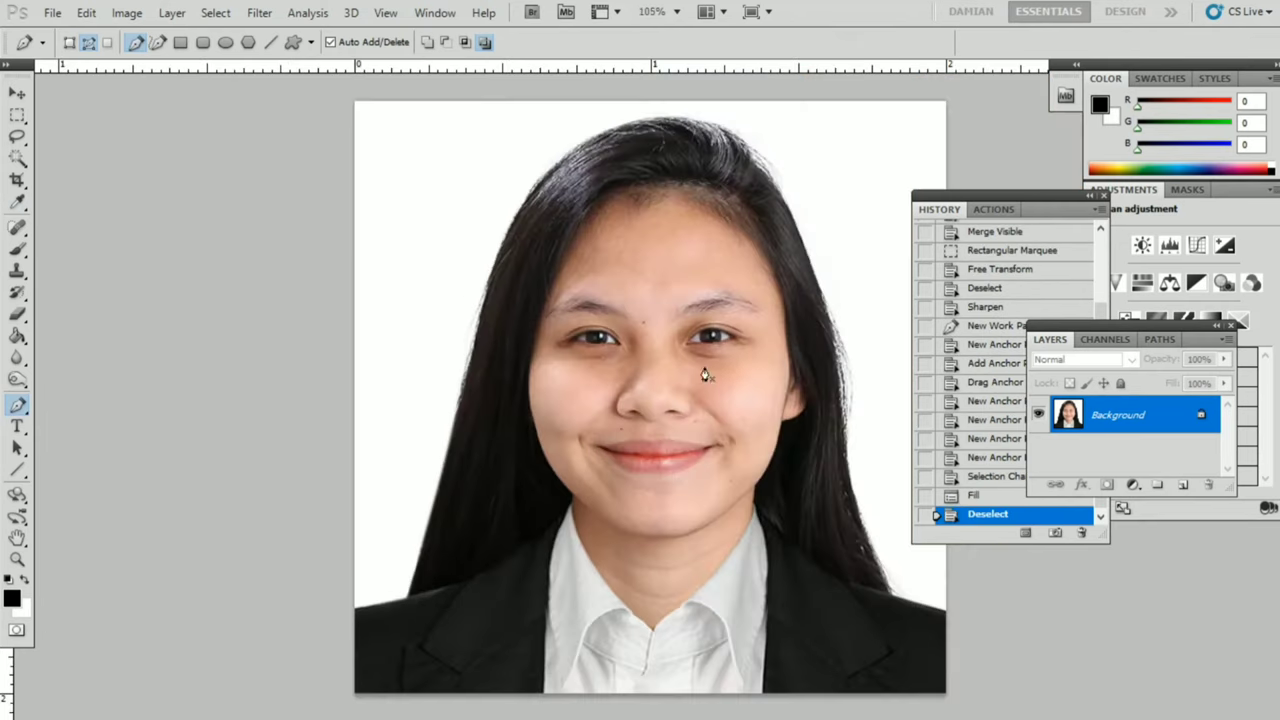
key("ctrl+minus")
key("ctrl+minus")
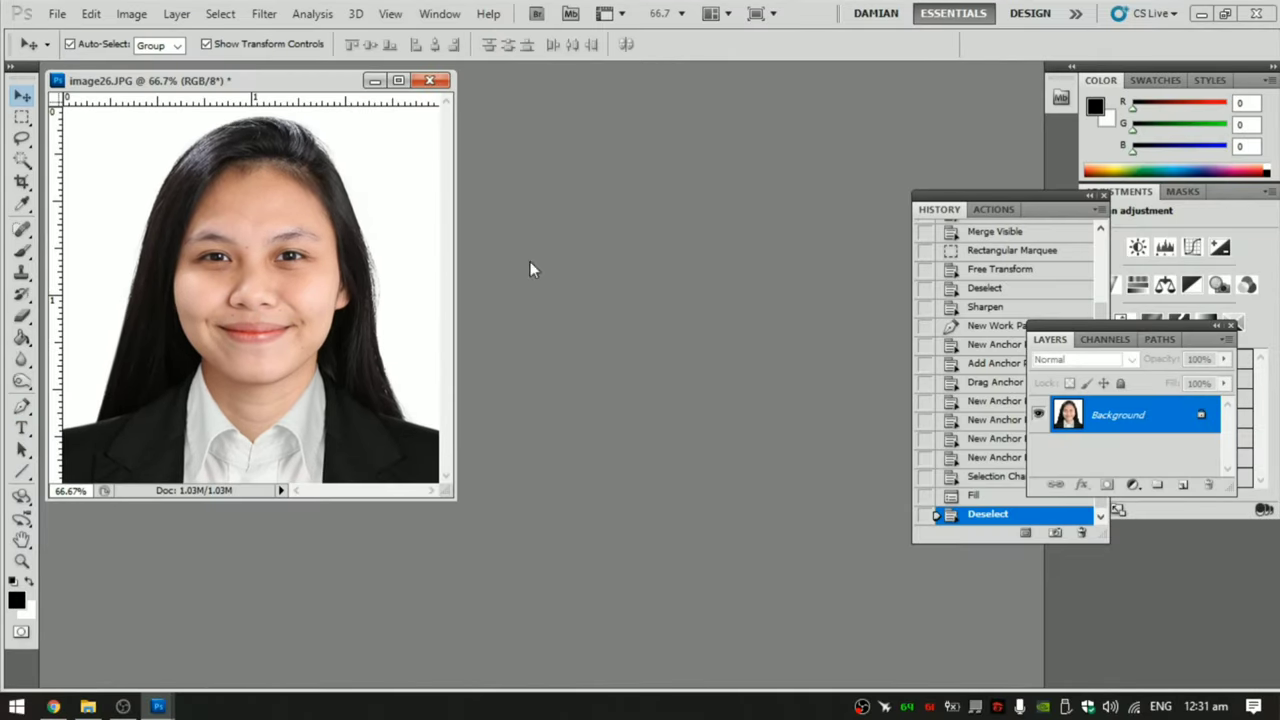
Choose the Horizontal Type tool and set the text colour to black.
key("f")
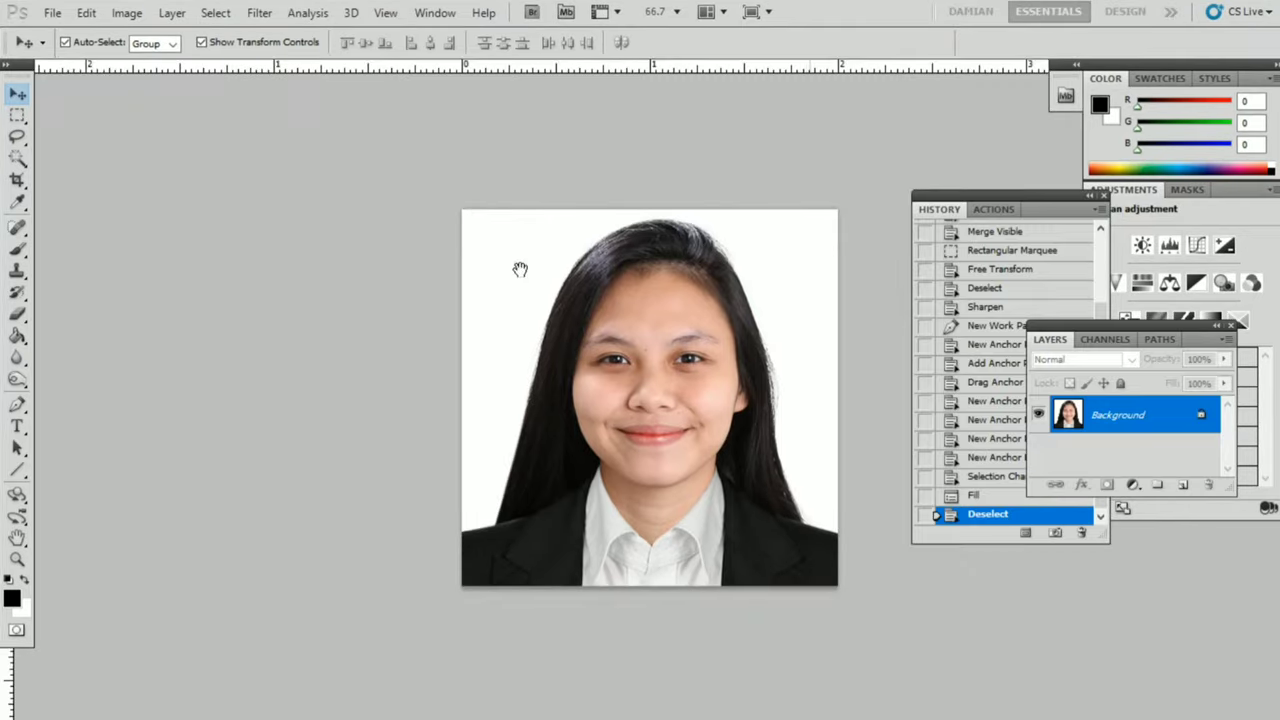
key("t")
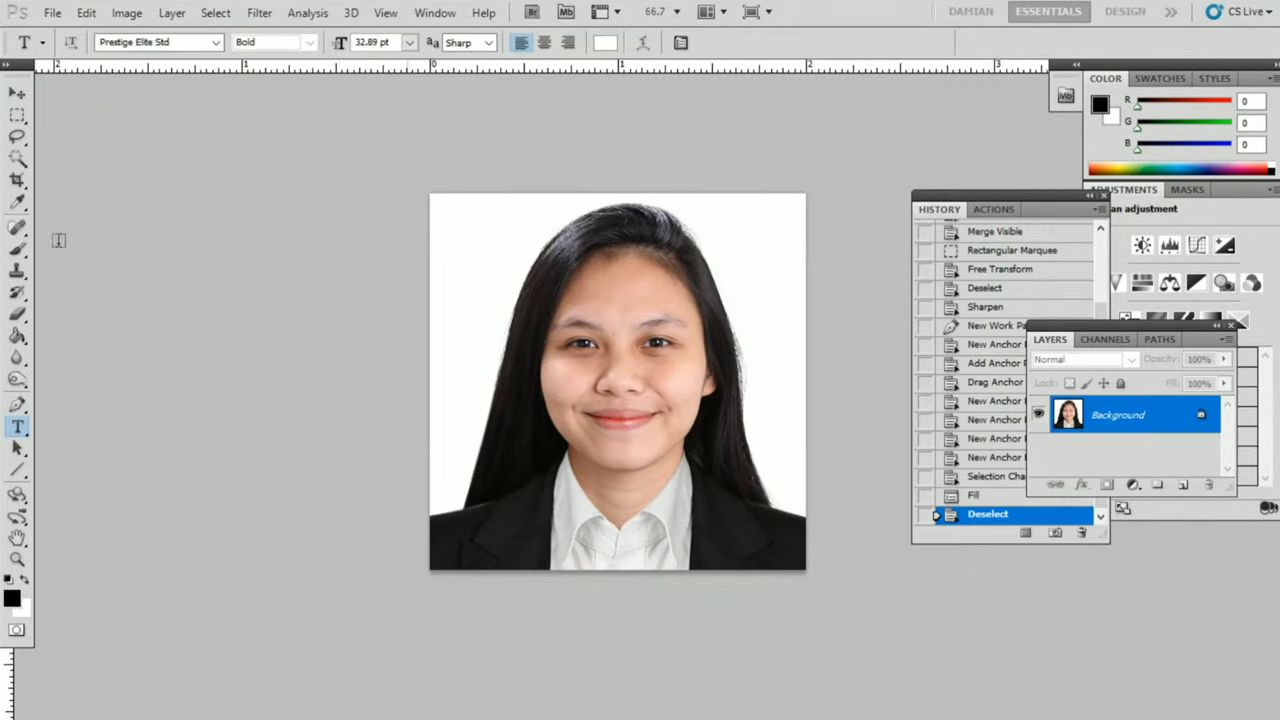
left_click(20, 428)
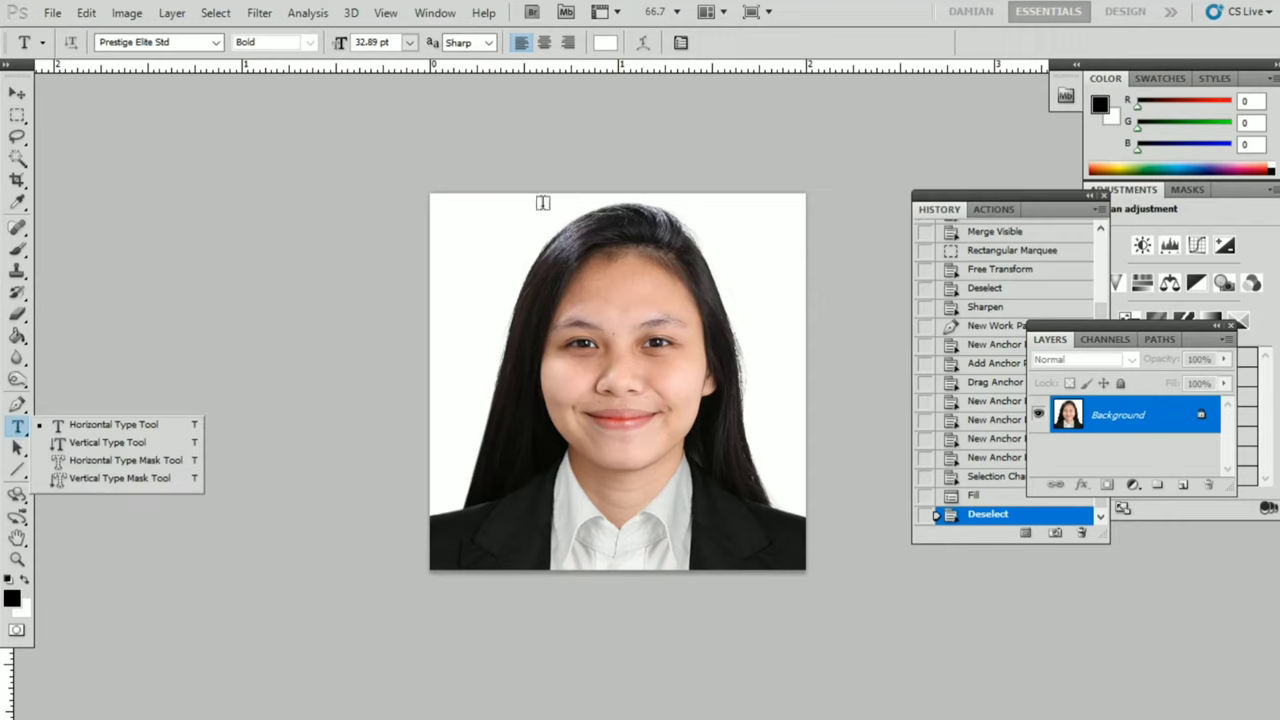
left_click(458, 244)
left_click(607, 42)
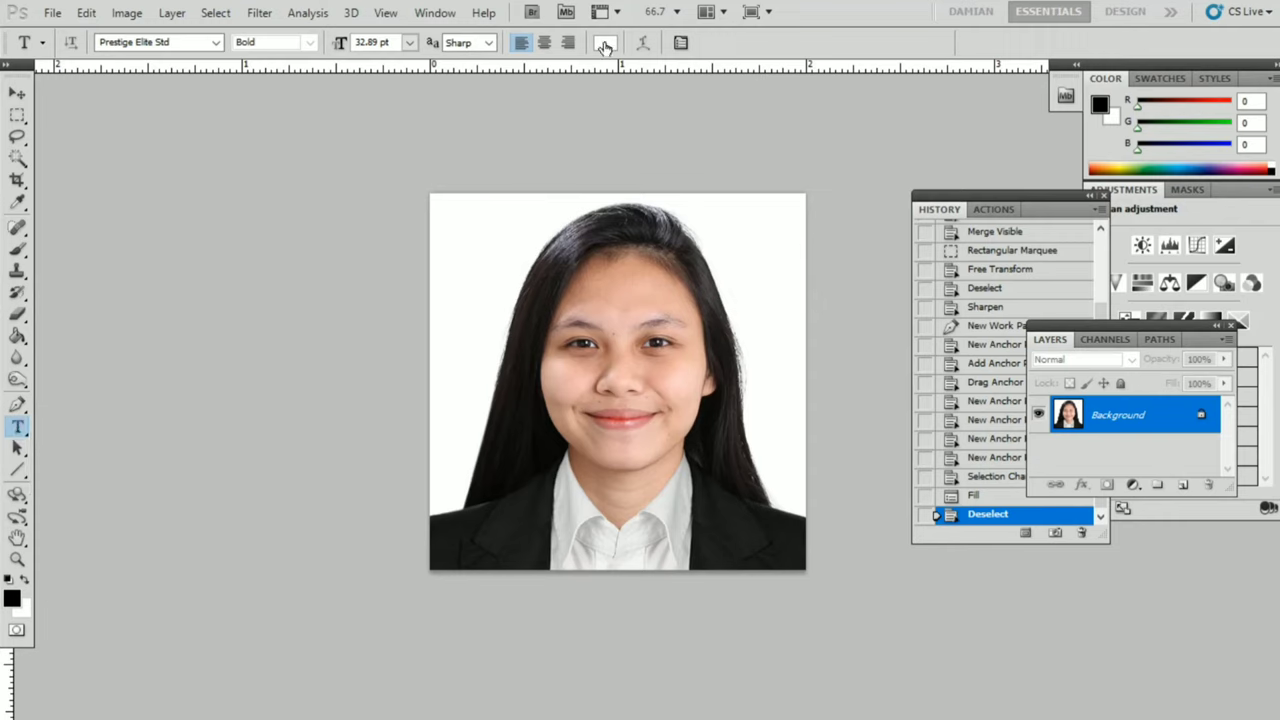
left_click(452, 394)
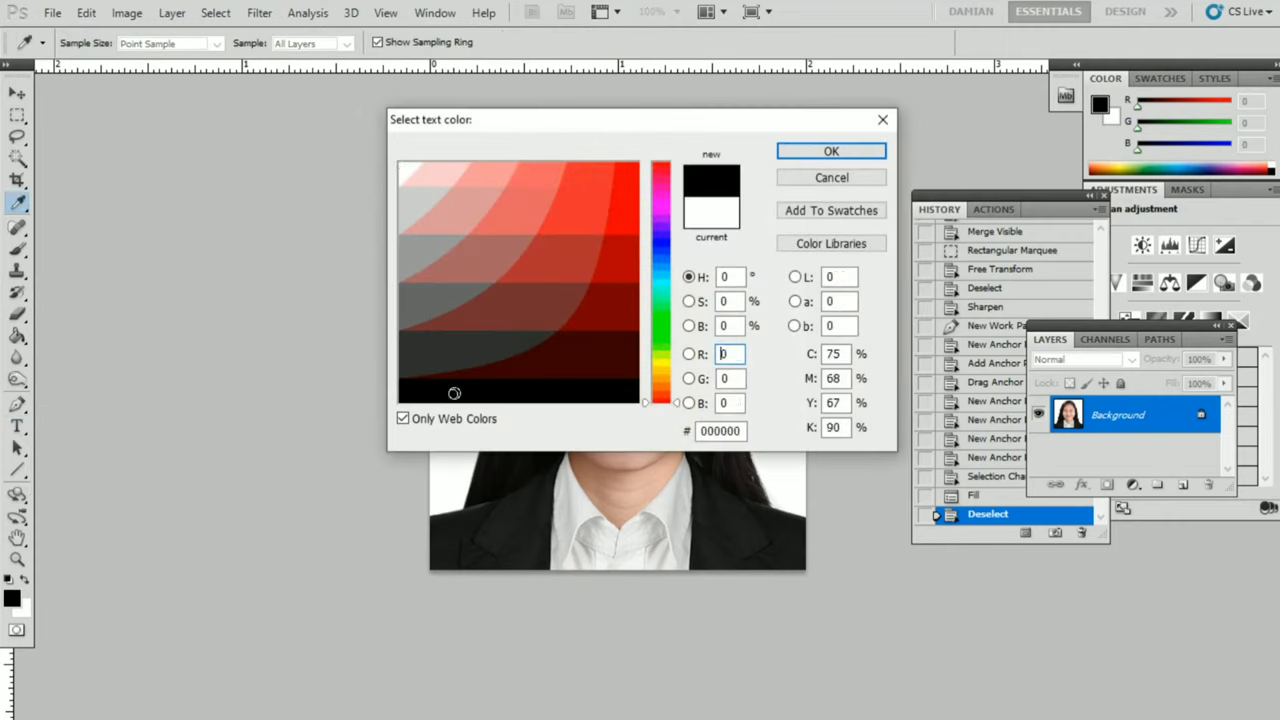
left_click(834, 152)
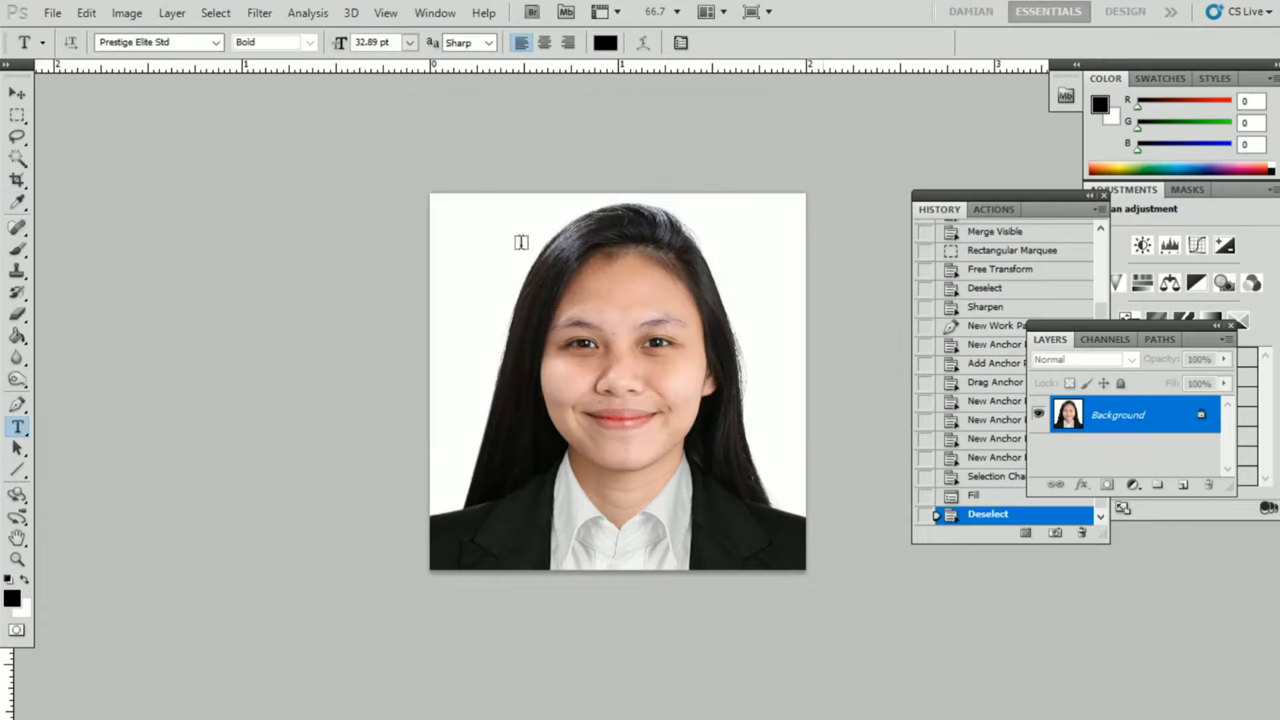
Set Arial 9 pt and type the subject's full name at the photo's top.
left_click(409, 42)
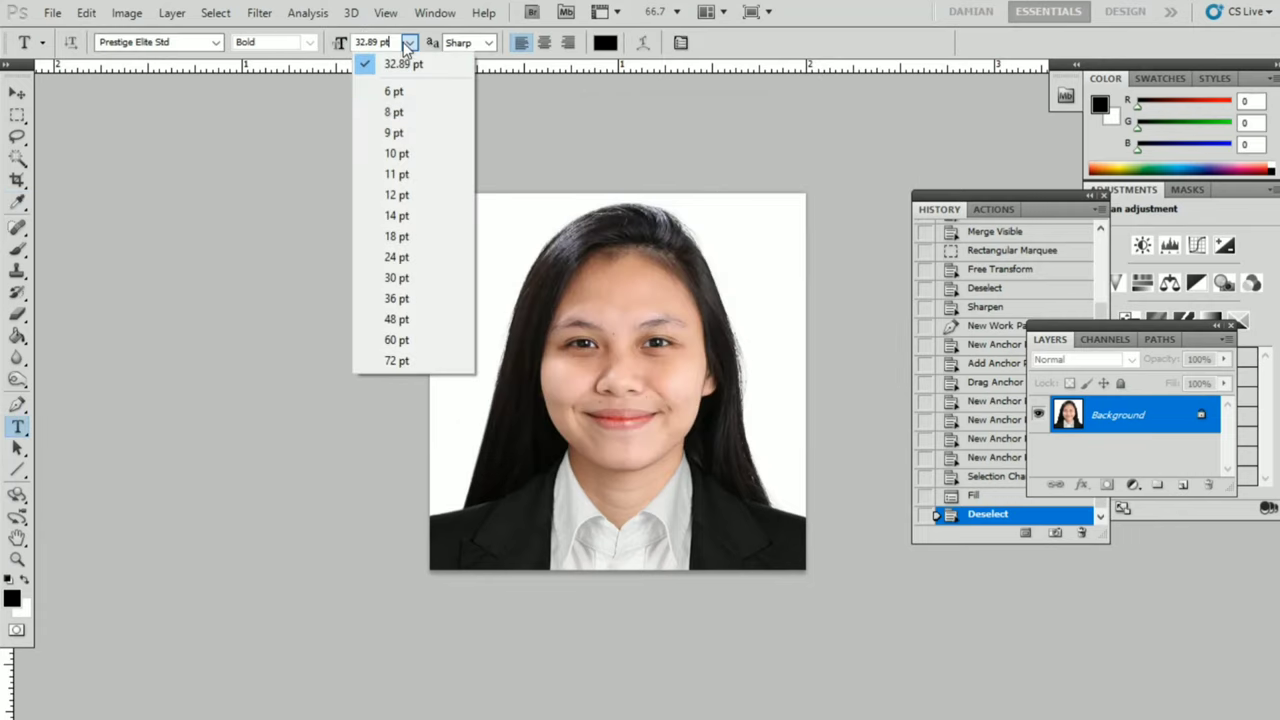
left_click(390, 132)
left_click(447, 240)
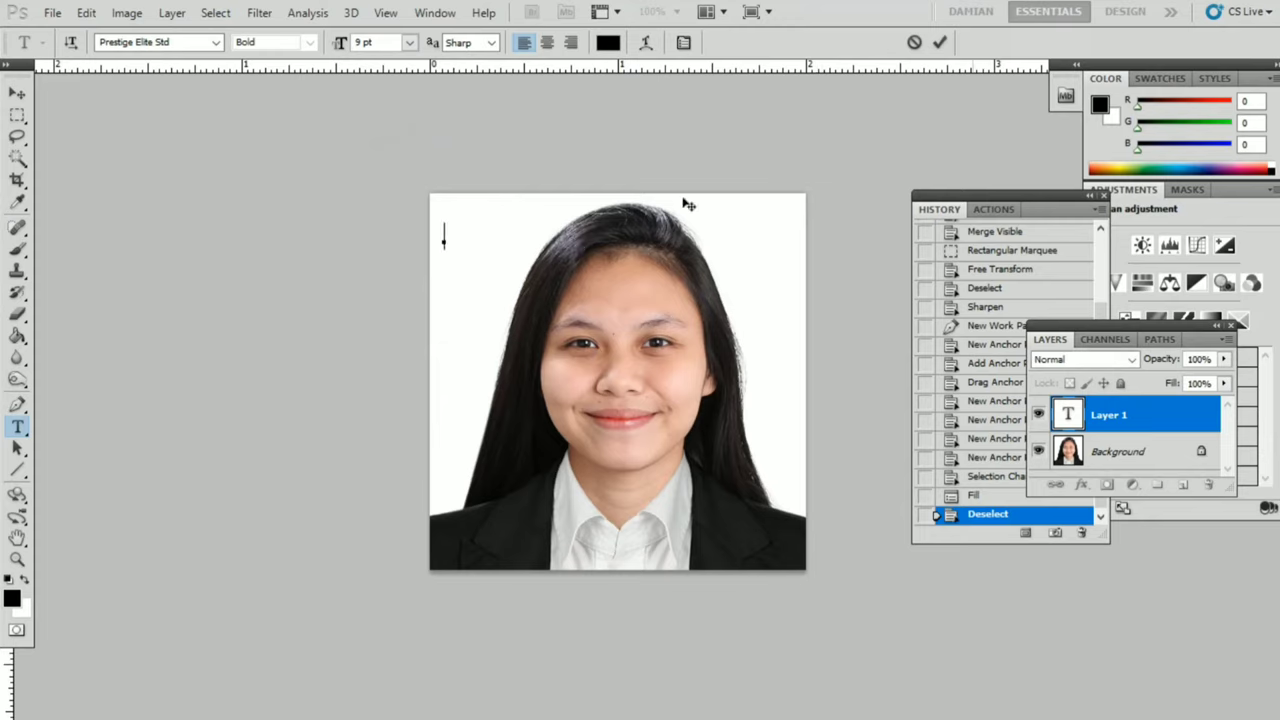
type("MO")
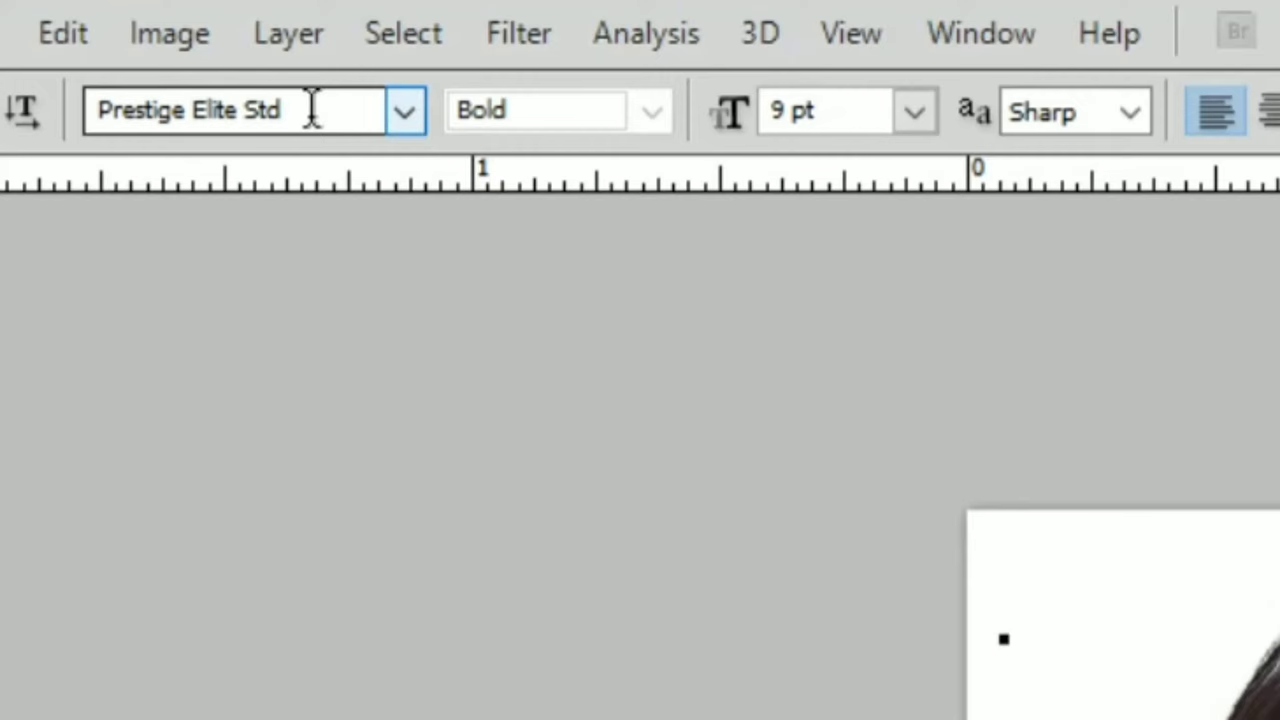
left_click(181, 42)
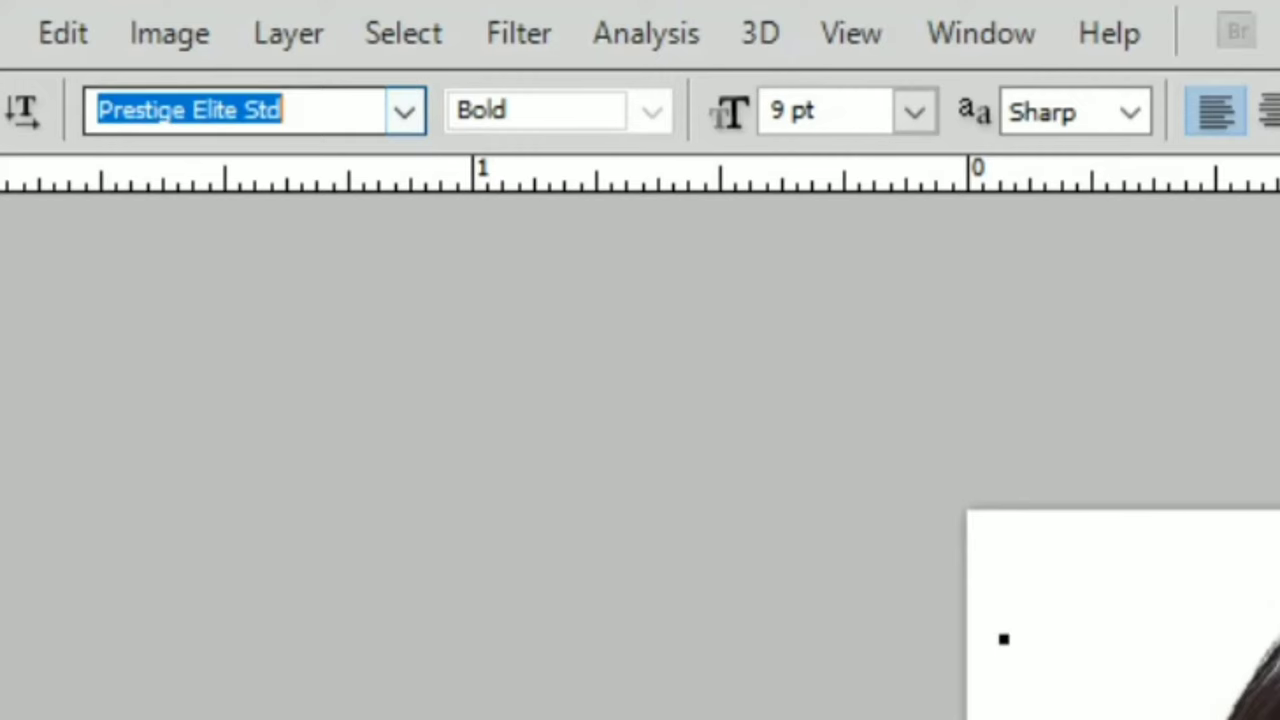
type("Arial")
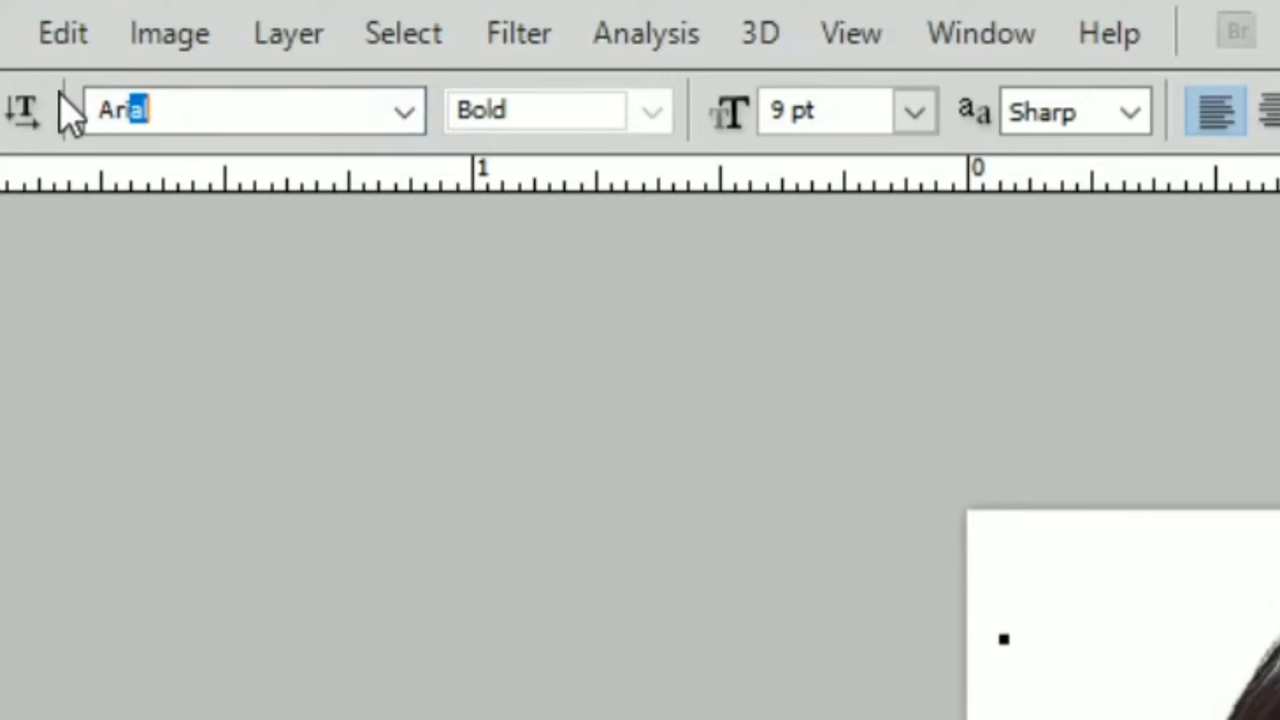
key("Return")
type("MO")
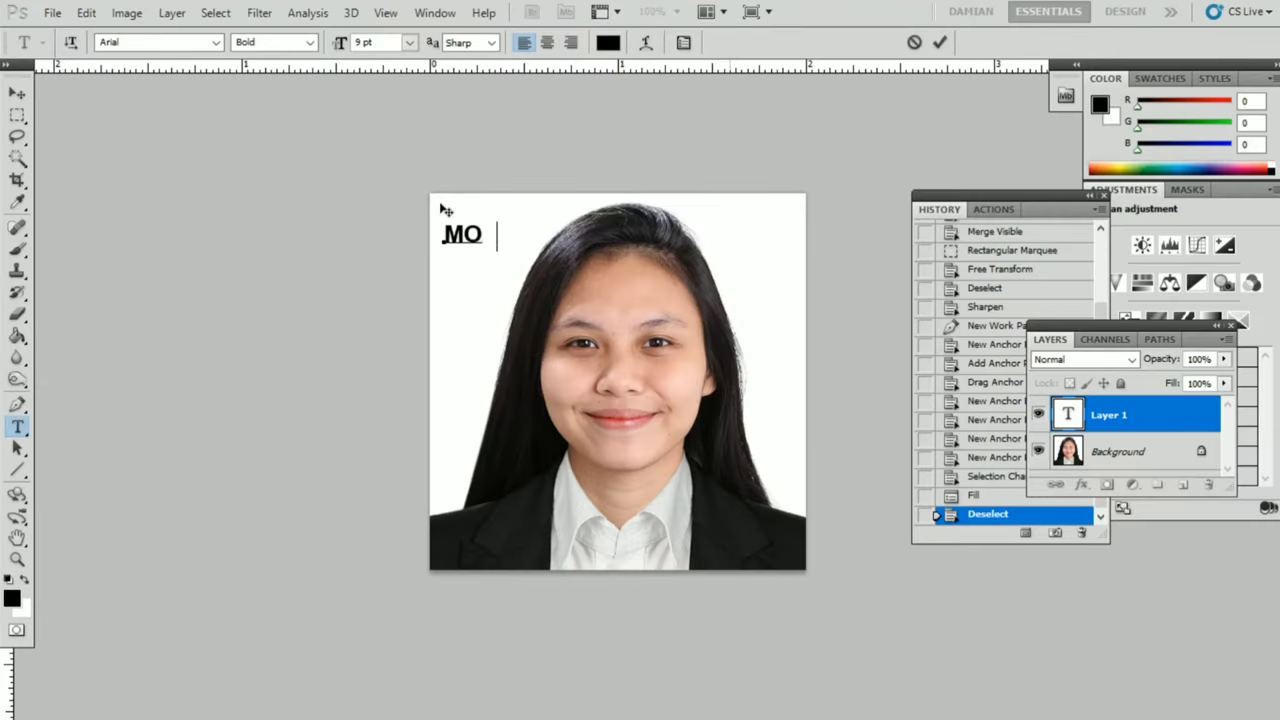
type("ESHA MAE T")
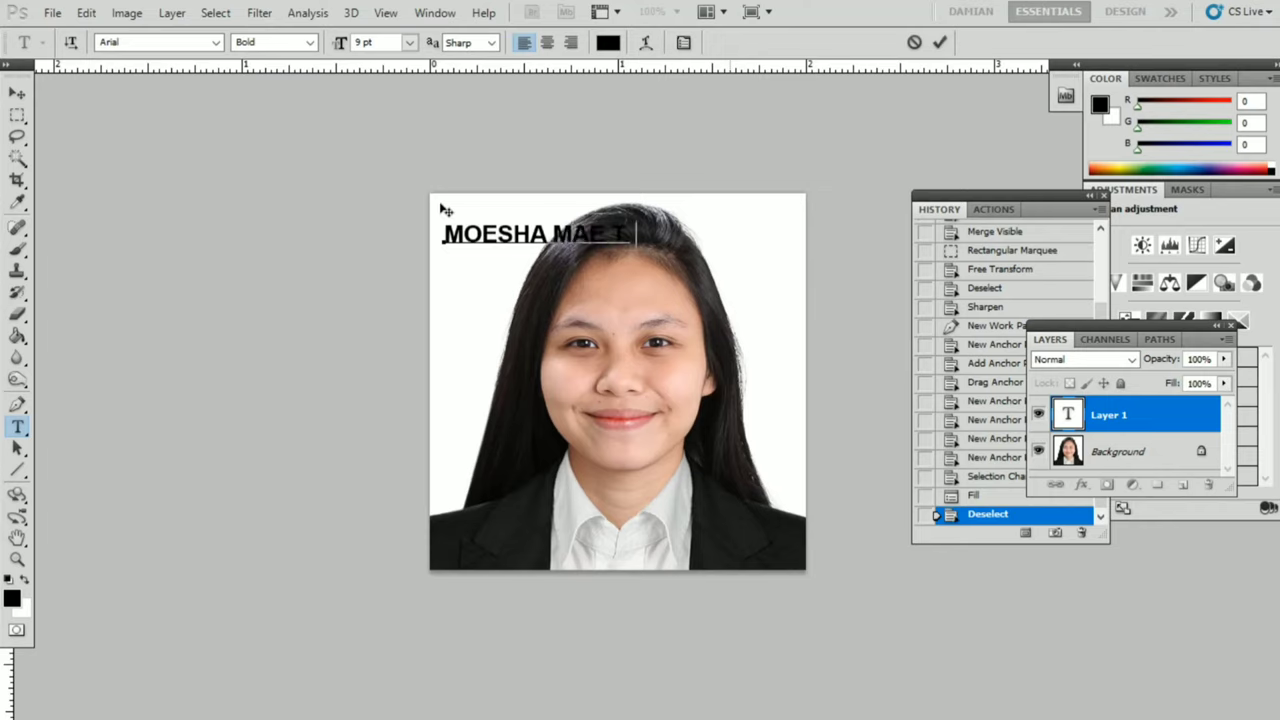
Finish typing the name and move it to the bottom of the photo.
type("BEREBER")
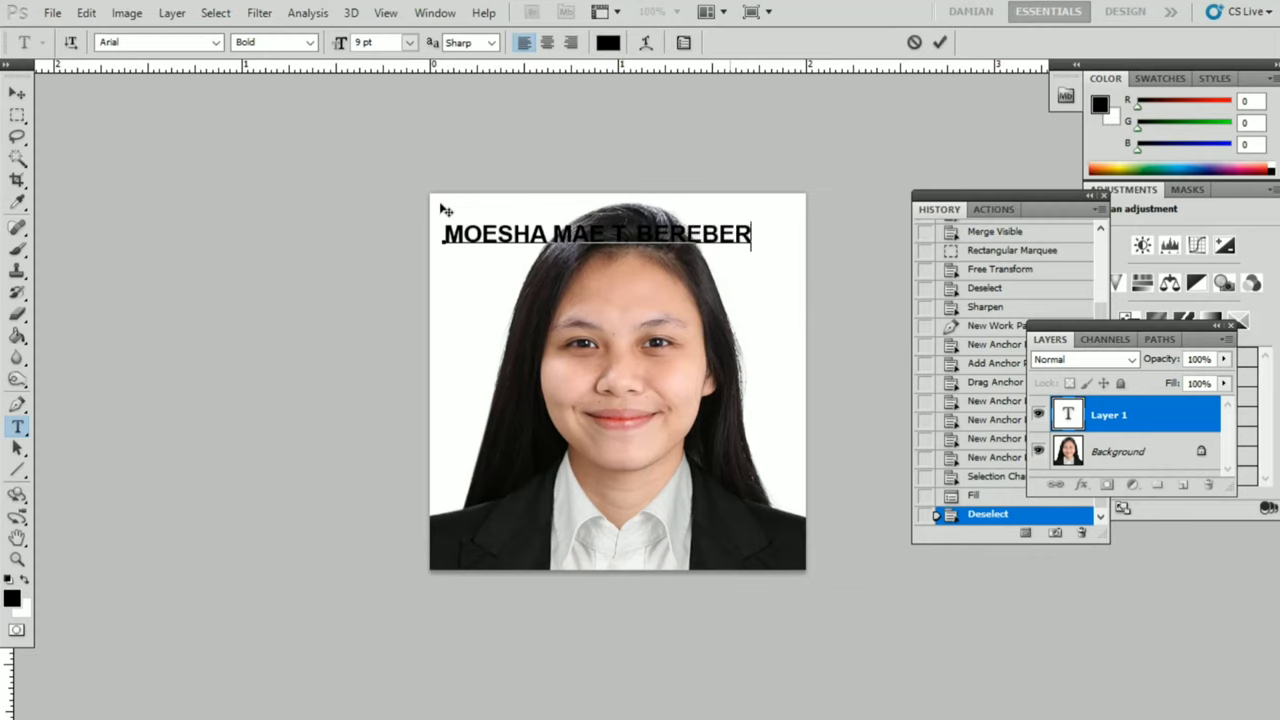
left_click(17, 93)
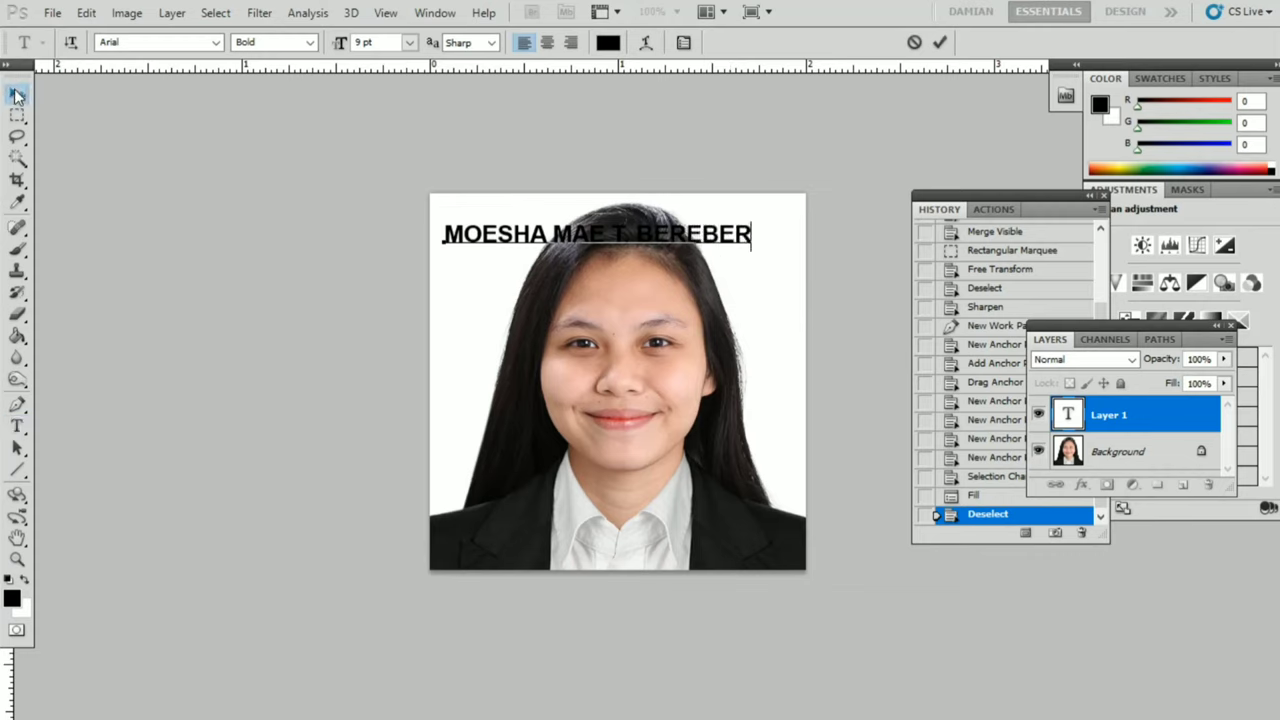
mouse_move(659, 241)
left_mouse_down()
mouse_move(684, 556)
mouse_move(681, 543)
left_mouse_up()
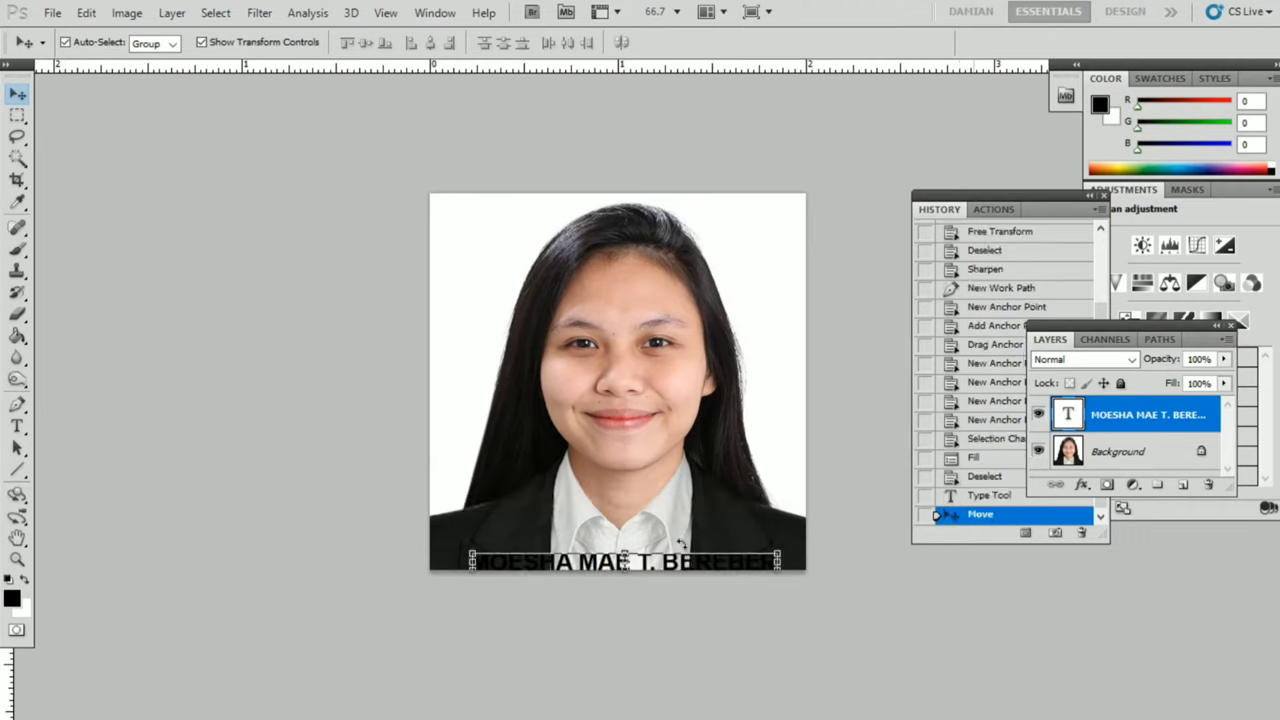
Stretch the name text to about 116% width across the photo.
key("ctrl+t")
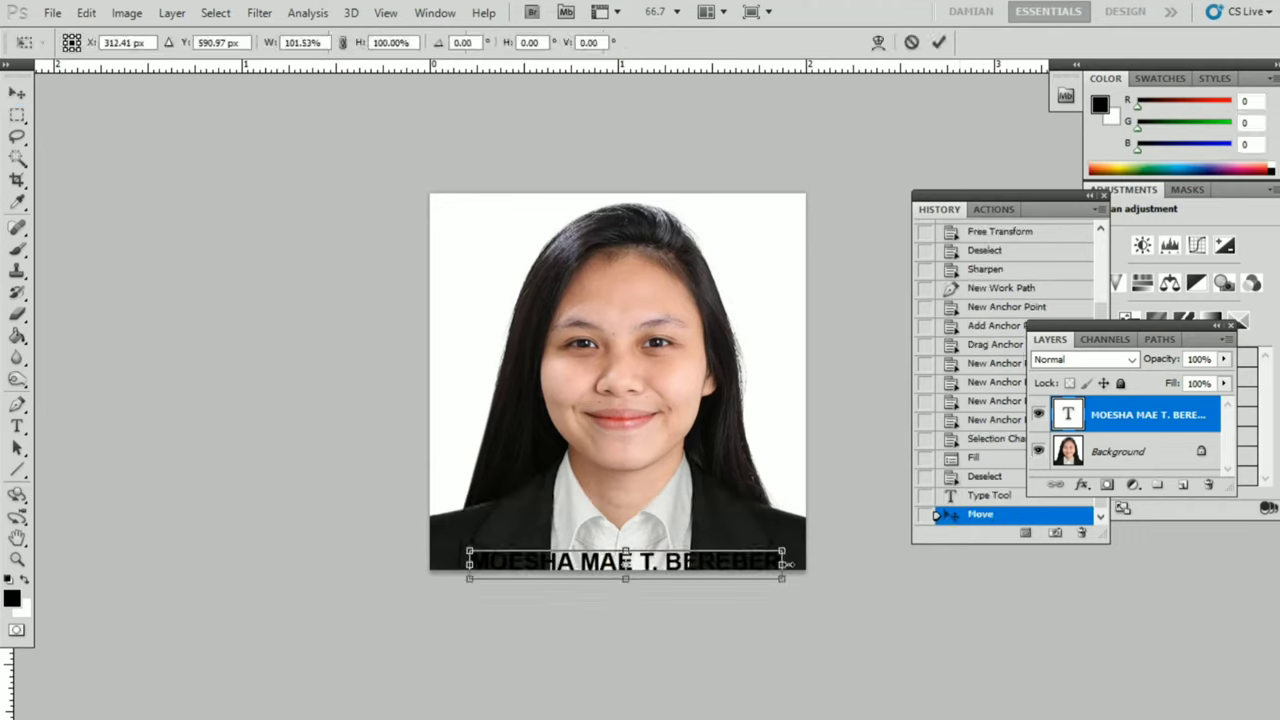
mouse_move(778, 562)
left_mouse_down()
mouse_move(795, 562)
mouse_move(744, 561)
left_mouse_up()
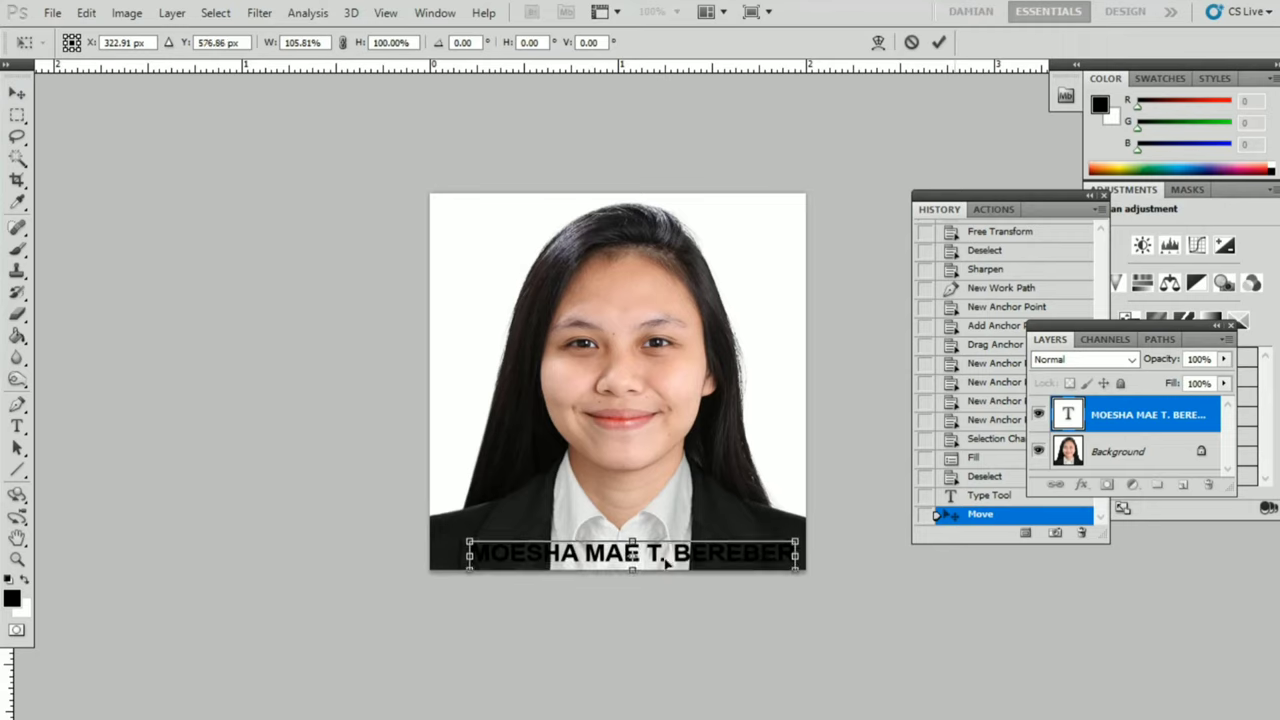
left_click_drag(469, 558, 437, 557)
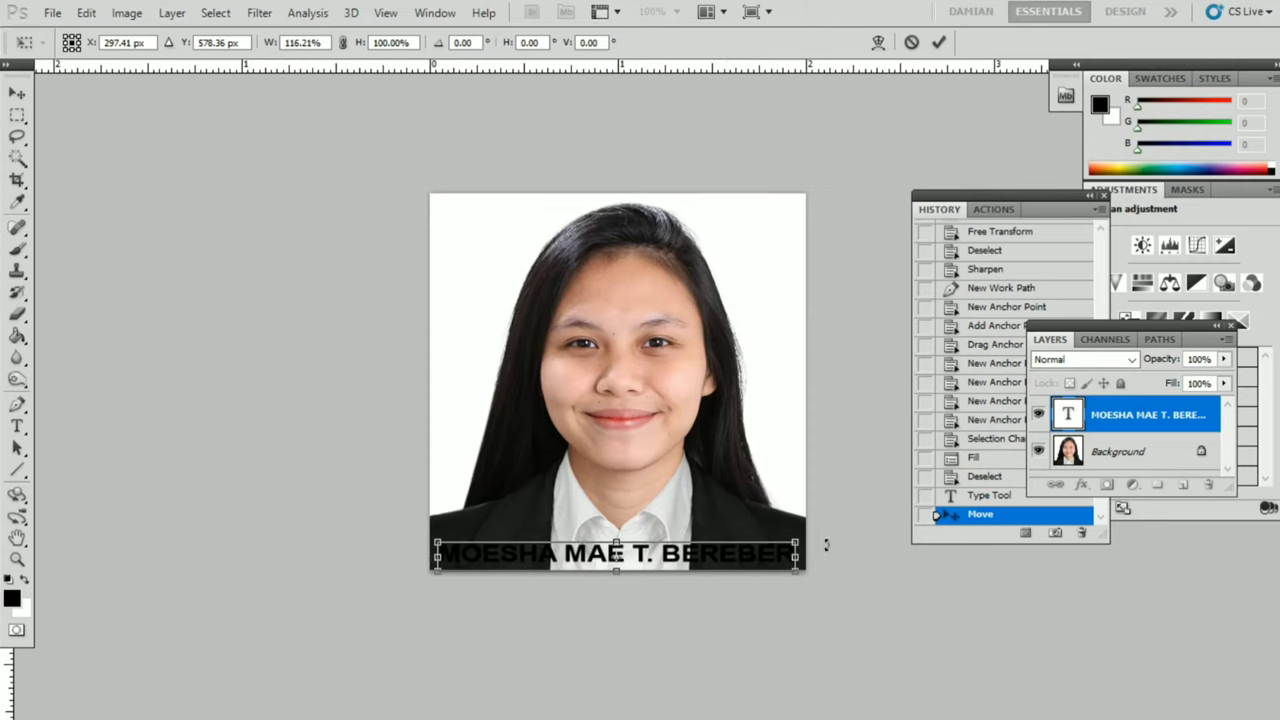
key("Return")
left_click(903, 510)
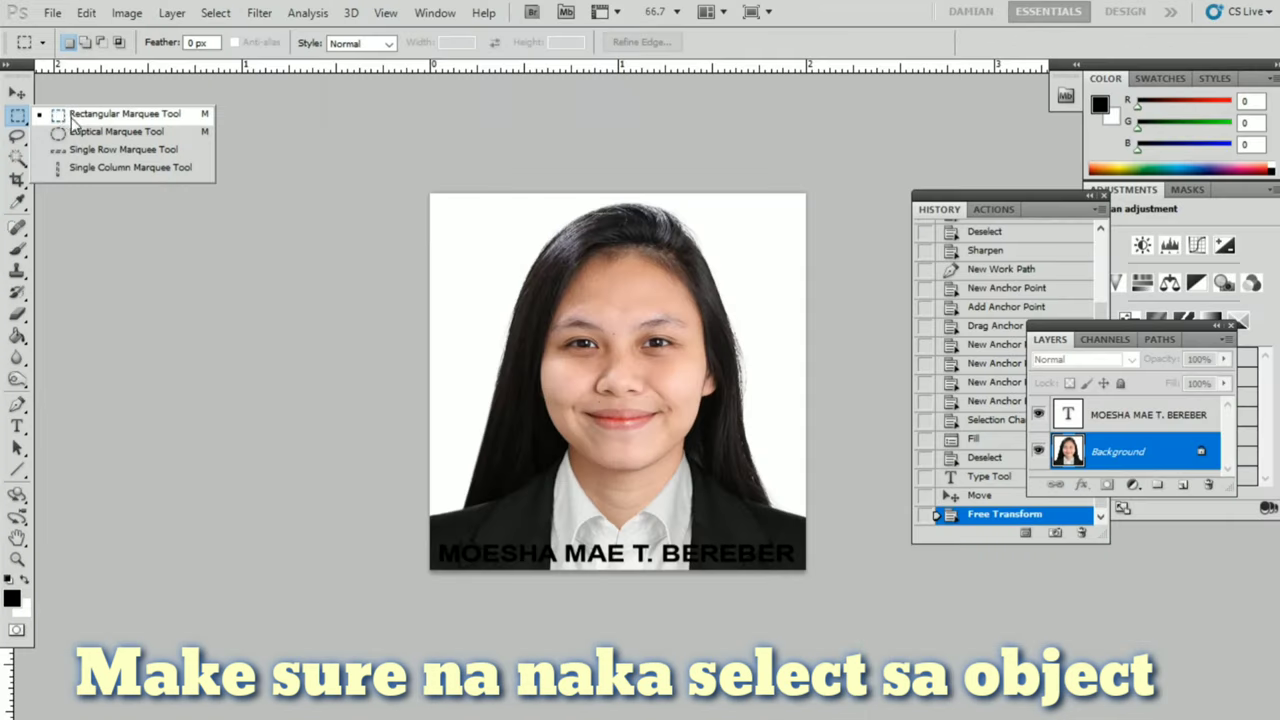
Fill a rectangular strip behind the name at the photo's bottom with white.
left_click(100, 121)
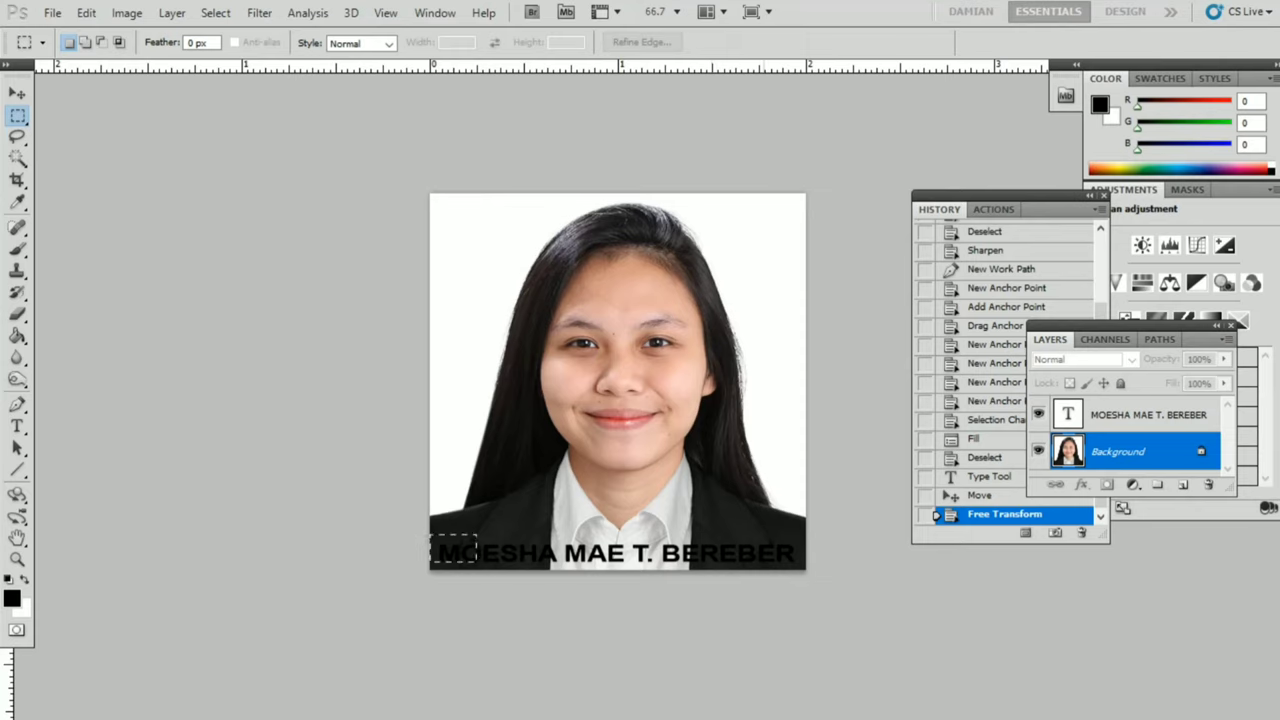
left_click_drag(476, 565, 814, 632)
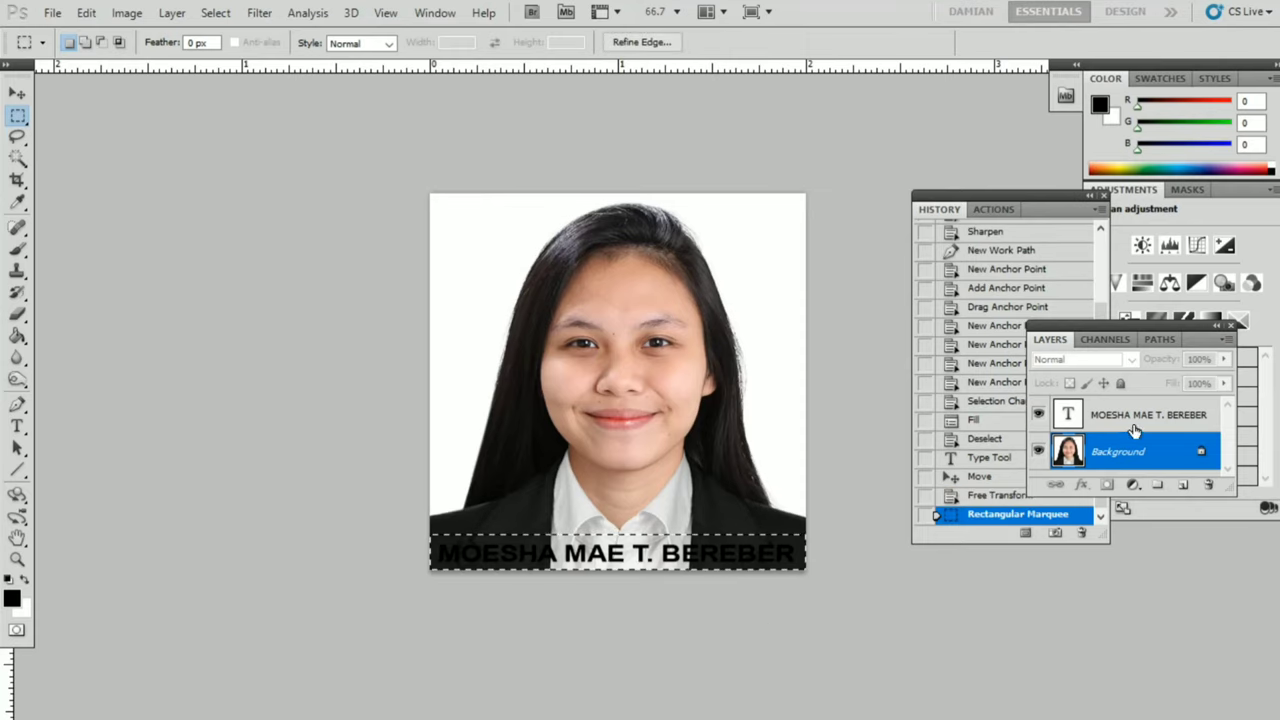
key("ctrl+Delete")
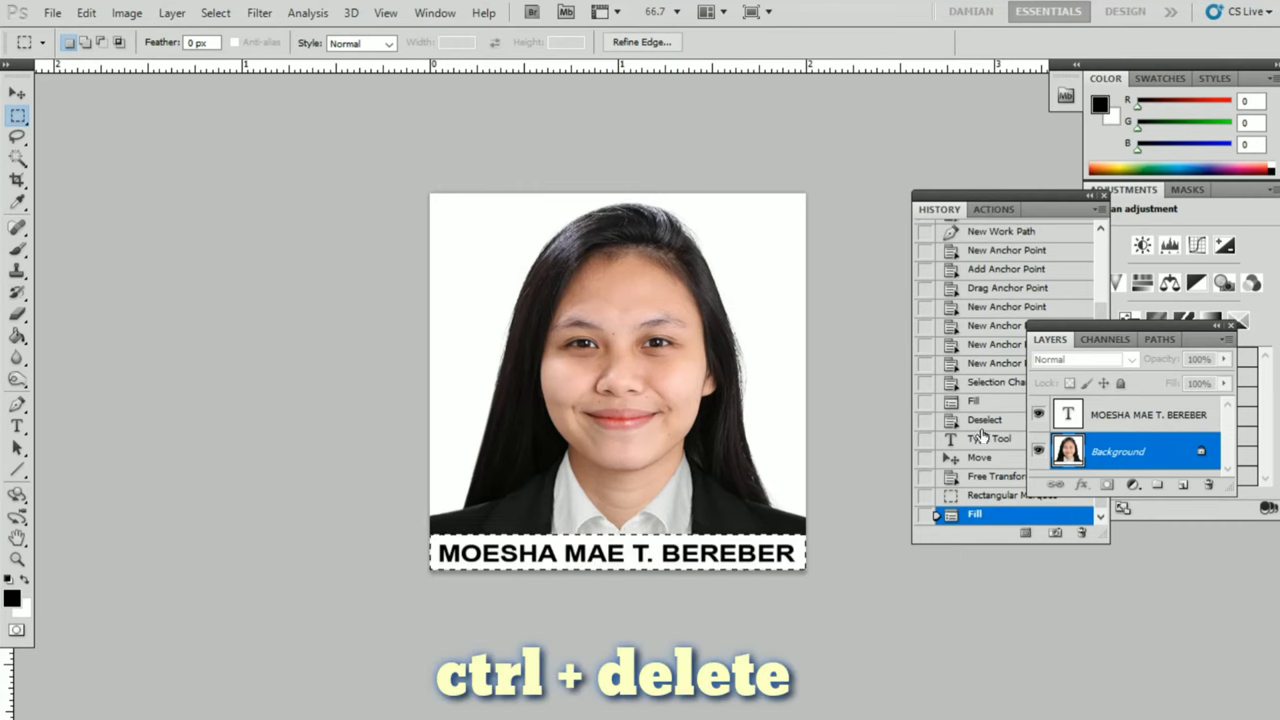
key("ctrl+d")
key("f")
key("f")
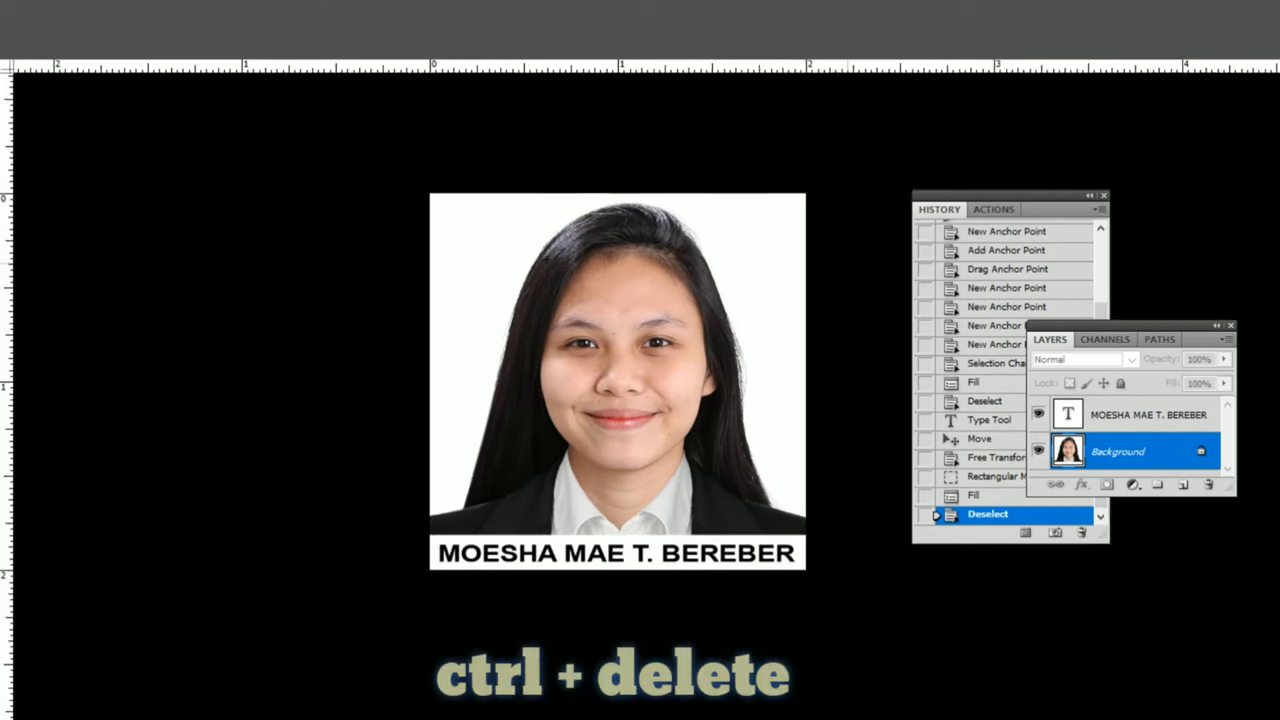
key("f")
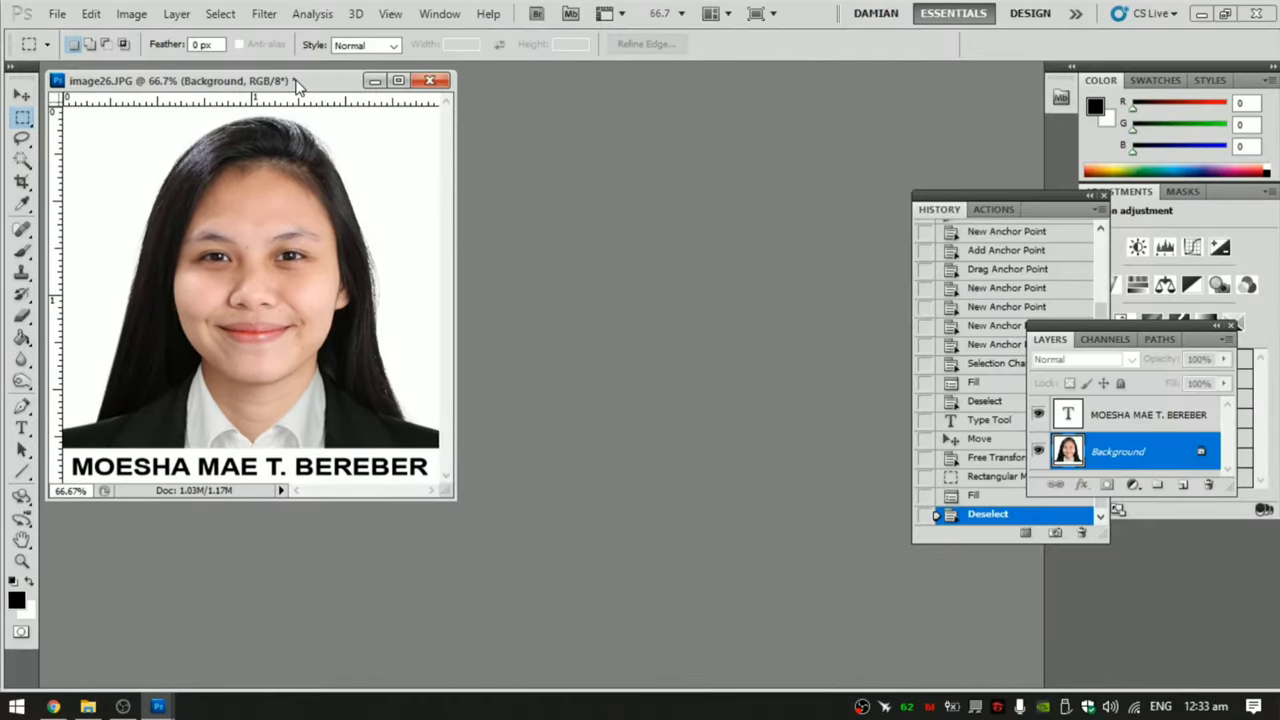
Create a new 5 × 5 inch document at 300 ppi.
key("ctrl+n")
double_click(595, 243)
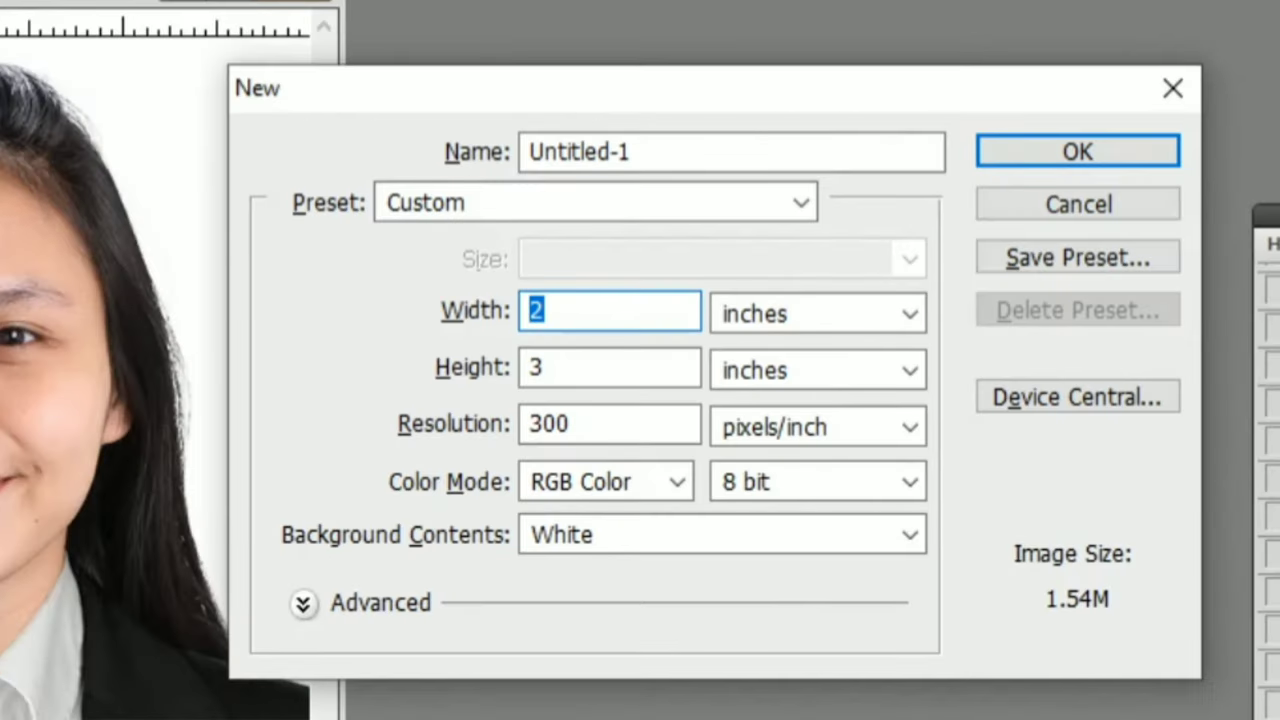
type("5")
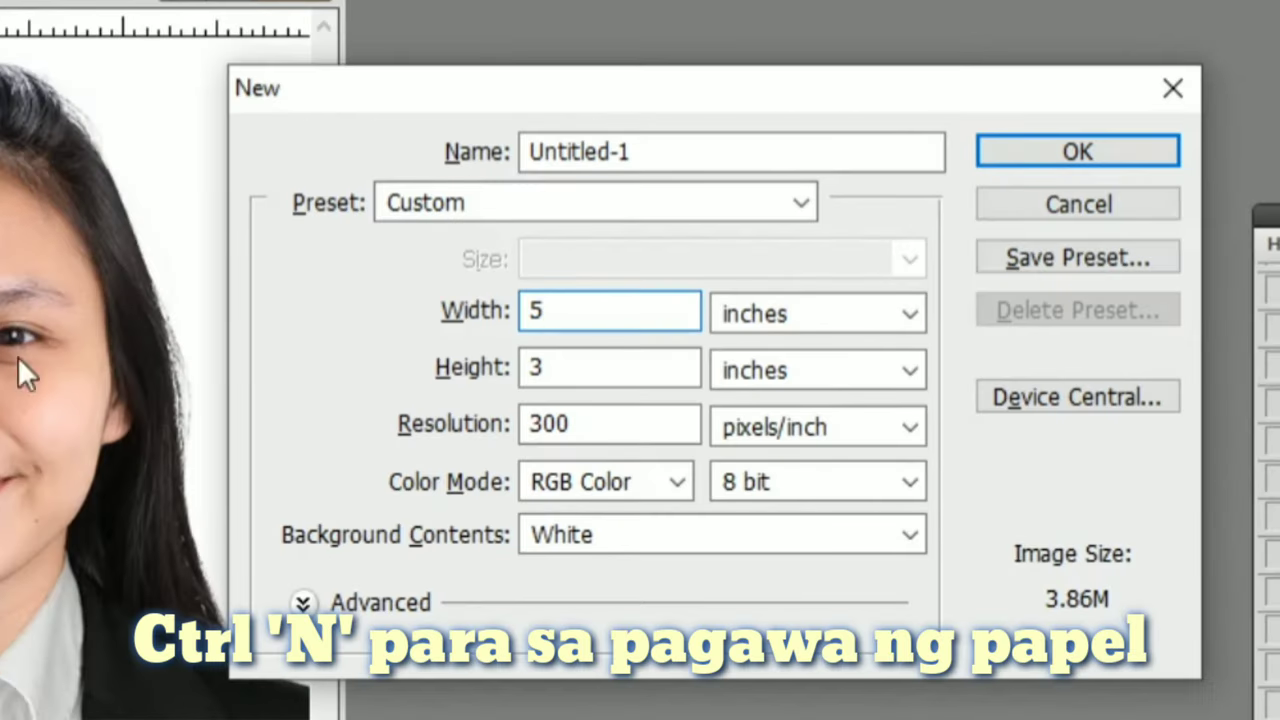
double_click(622, 367)
type("5")
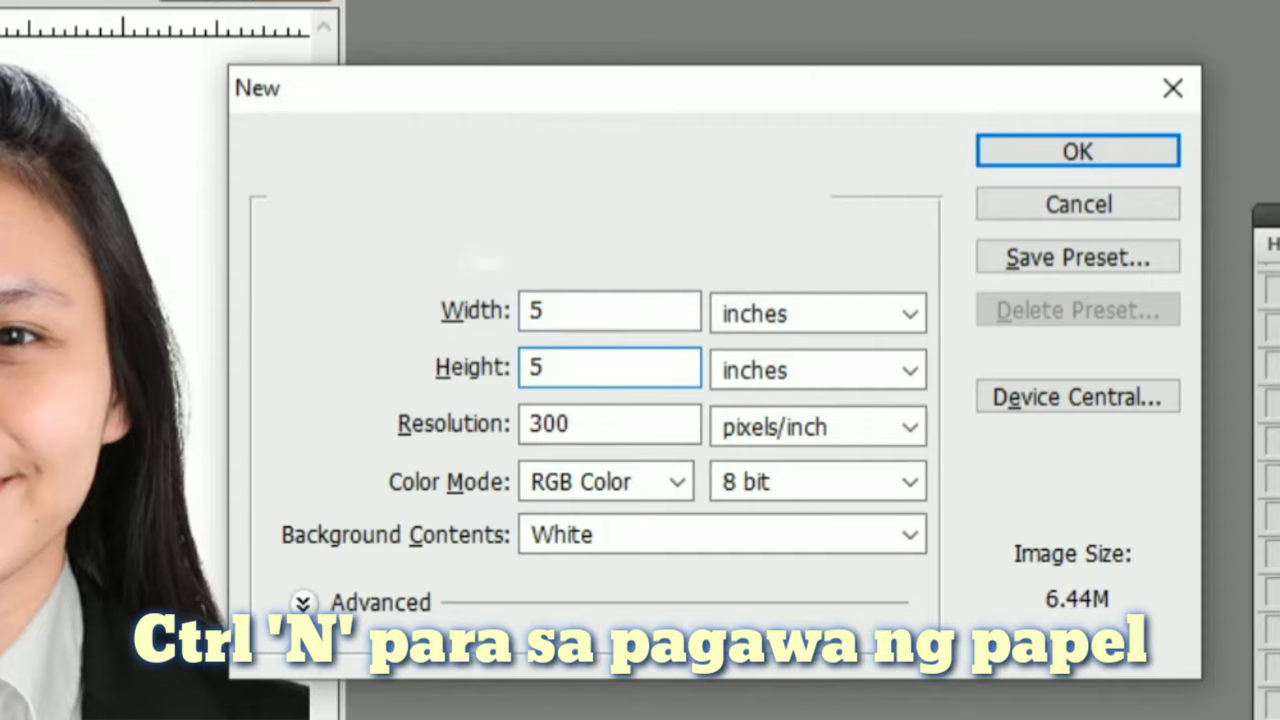
key("Return")
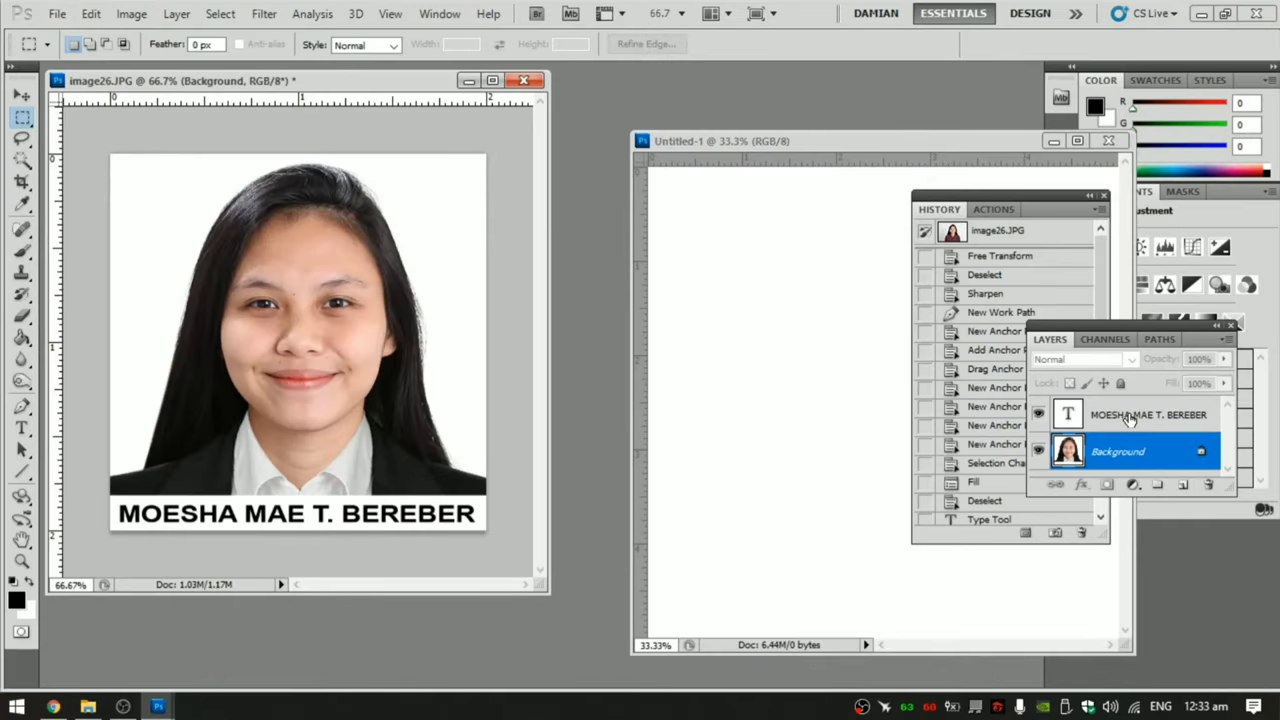
Flatten the name text and photo of image26.JPG into one layer.
left_click(1128, 418)
right_click(1134, 418)
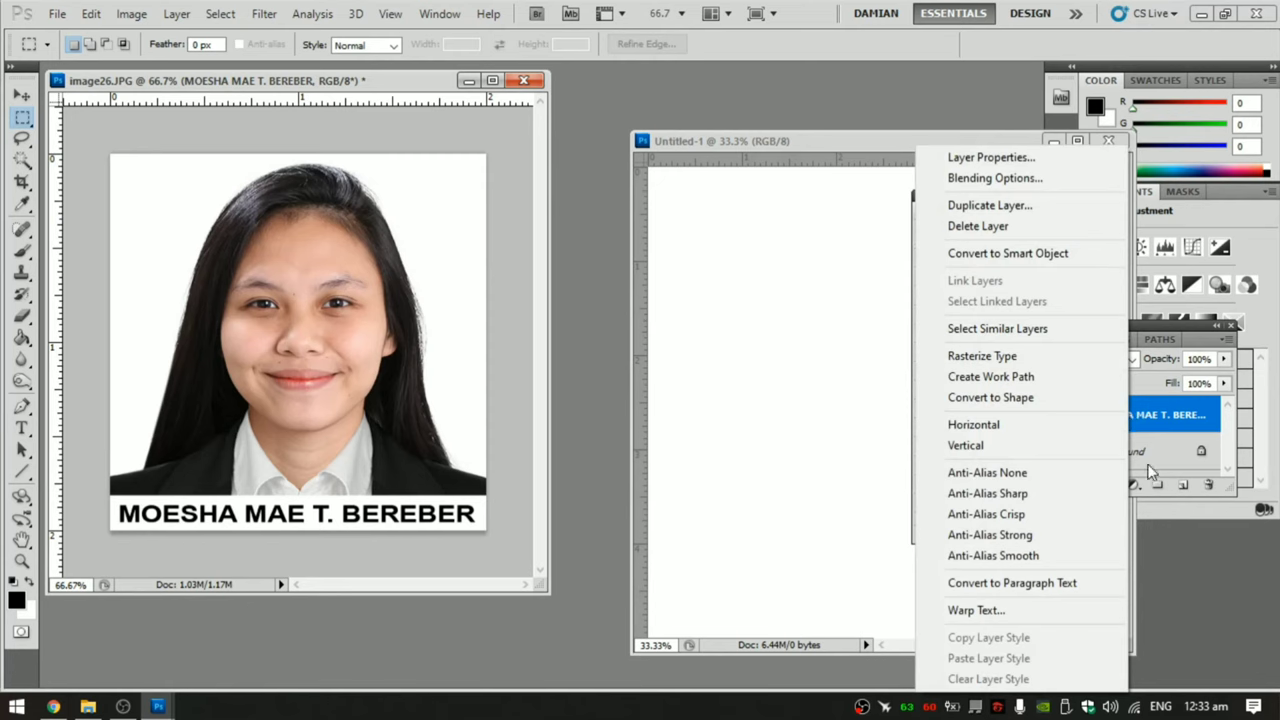
key("Escape")
right_click(1143, 451)
key("Escape")
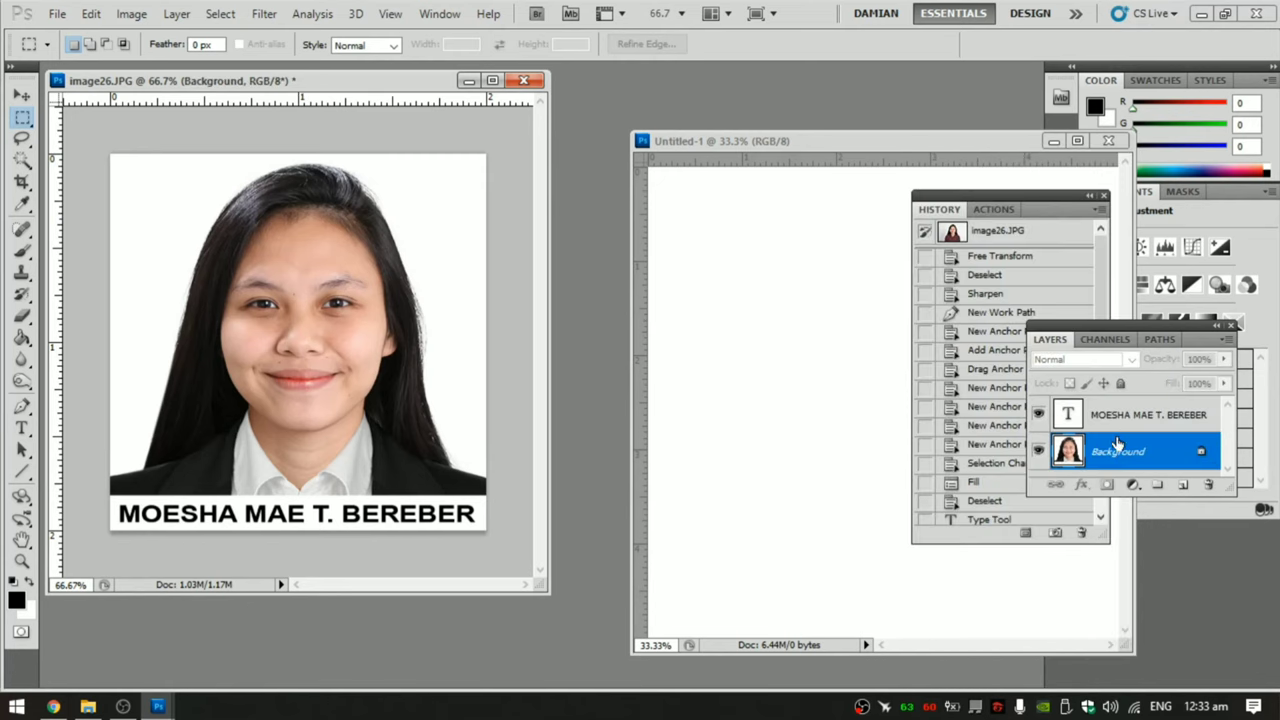
right_click(1117, 446)
left_click(1138, 594)
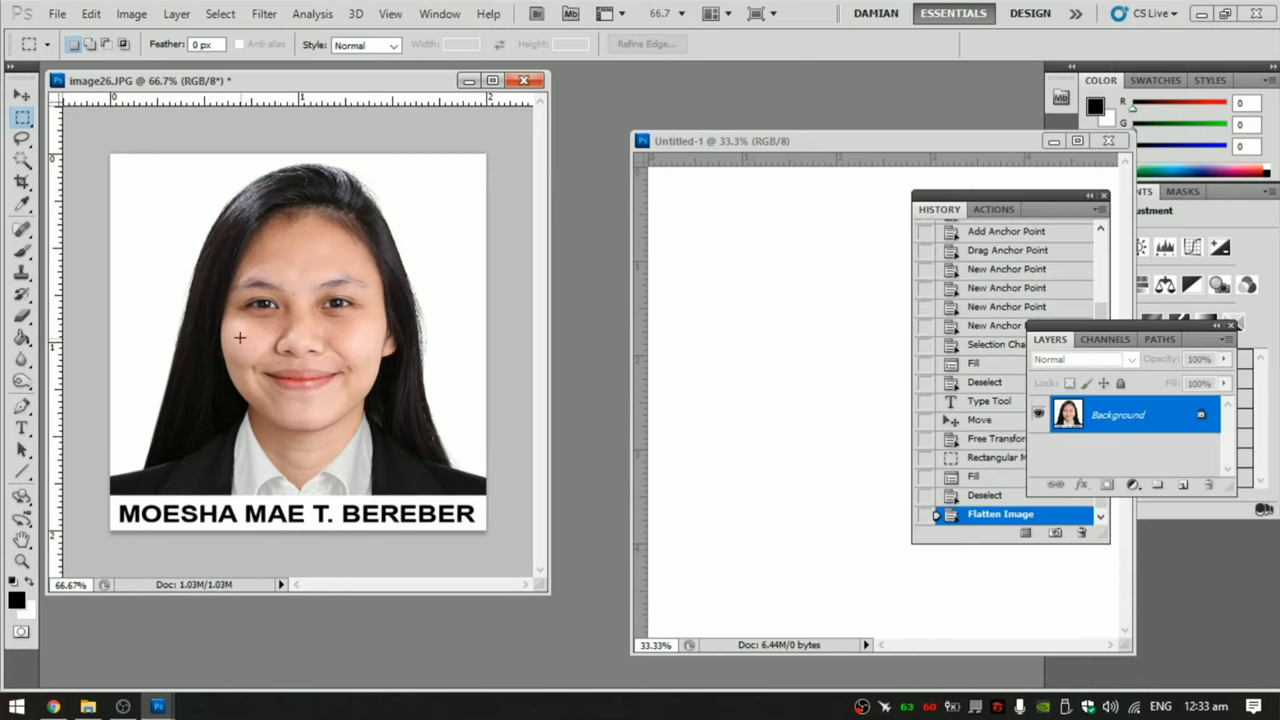
Drag the labelled photo into the new document, then delete that copy.
key("v")
left_click_drag(560, 380, 723, 366)
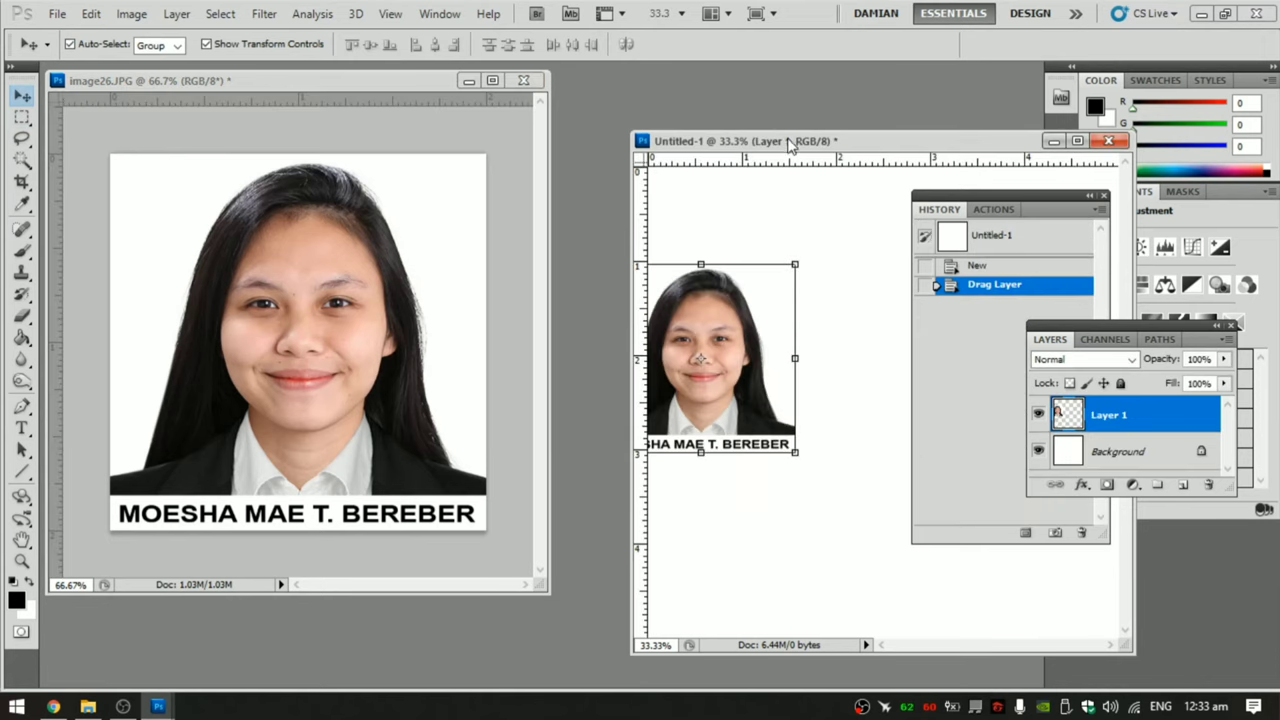
left_click_drag(793, 145, 643, 145)
key("Delete")
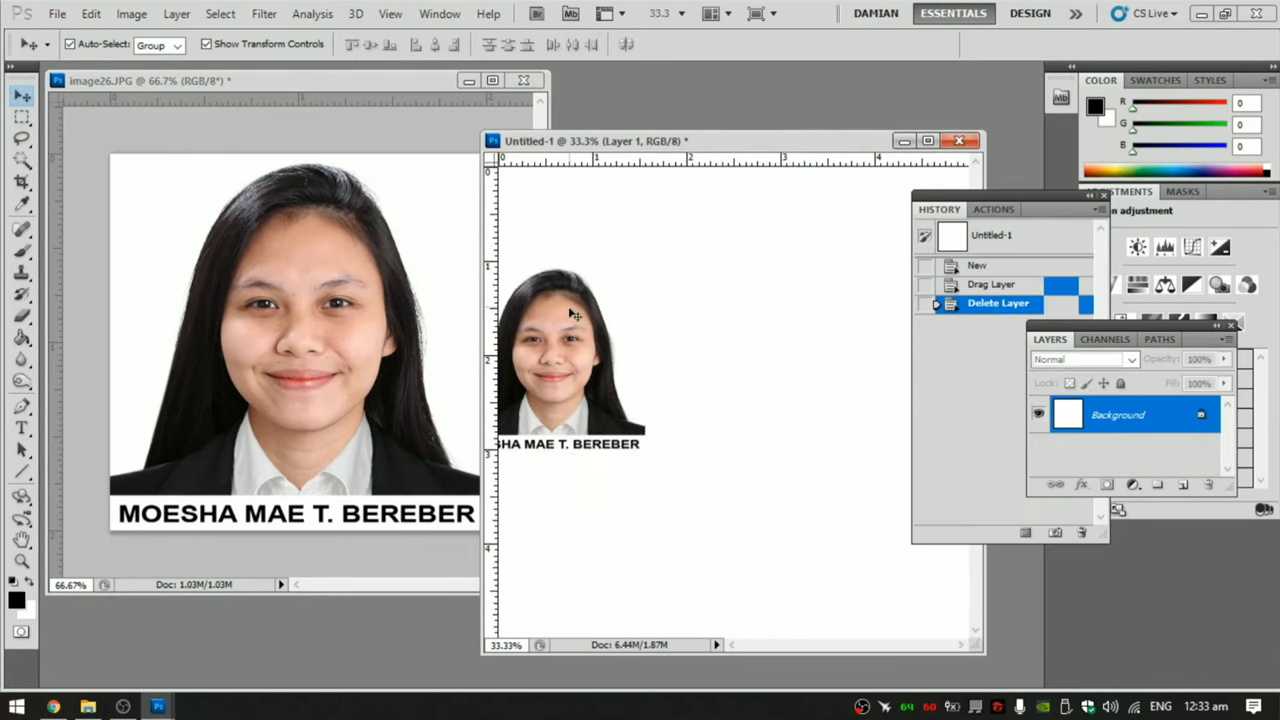
left_click(394, 366)
Set the Crop tool to 1 in × 1 in and remove the stray copy from Untitled-1.
key("c")
key("Return")
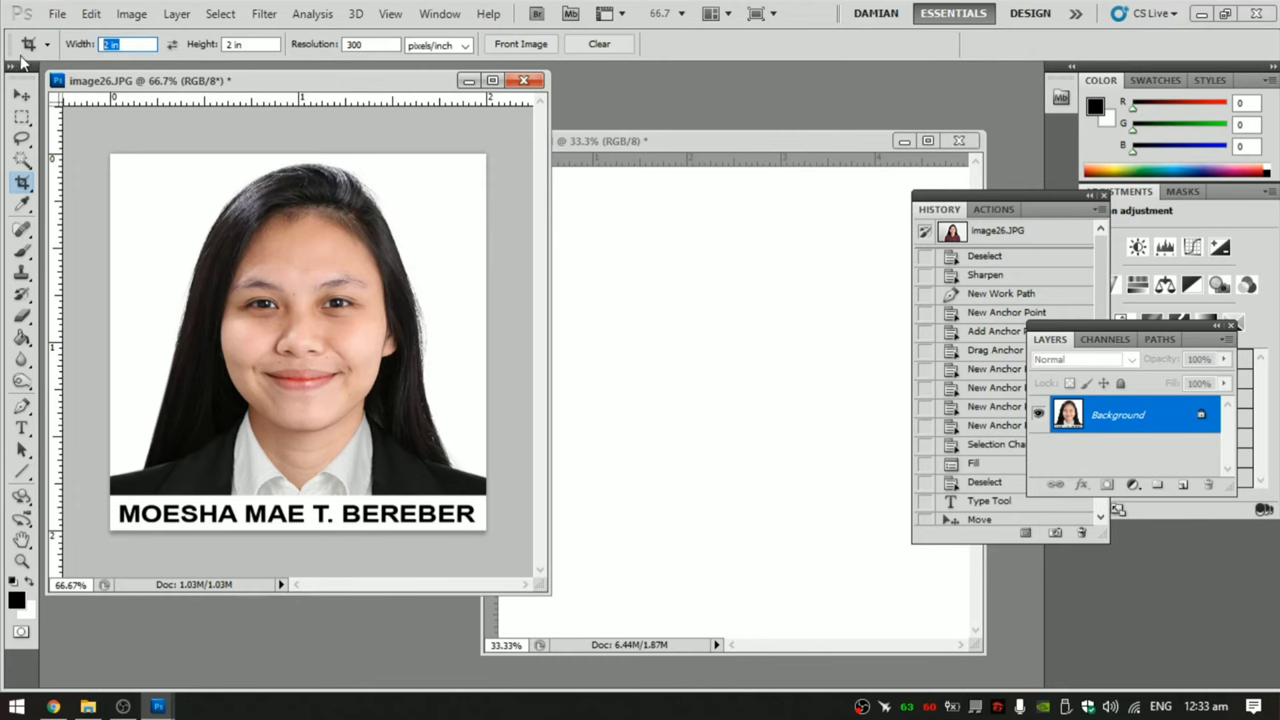
type("1 in")
key("Tab")
type("1")
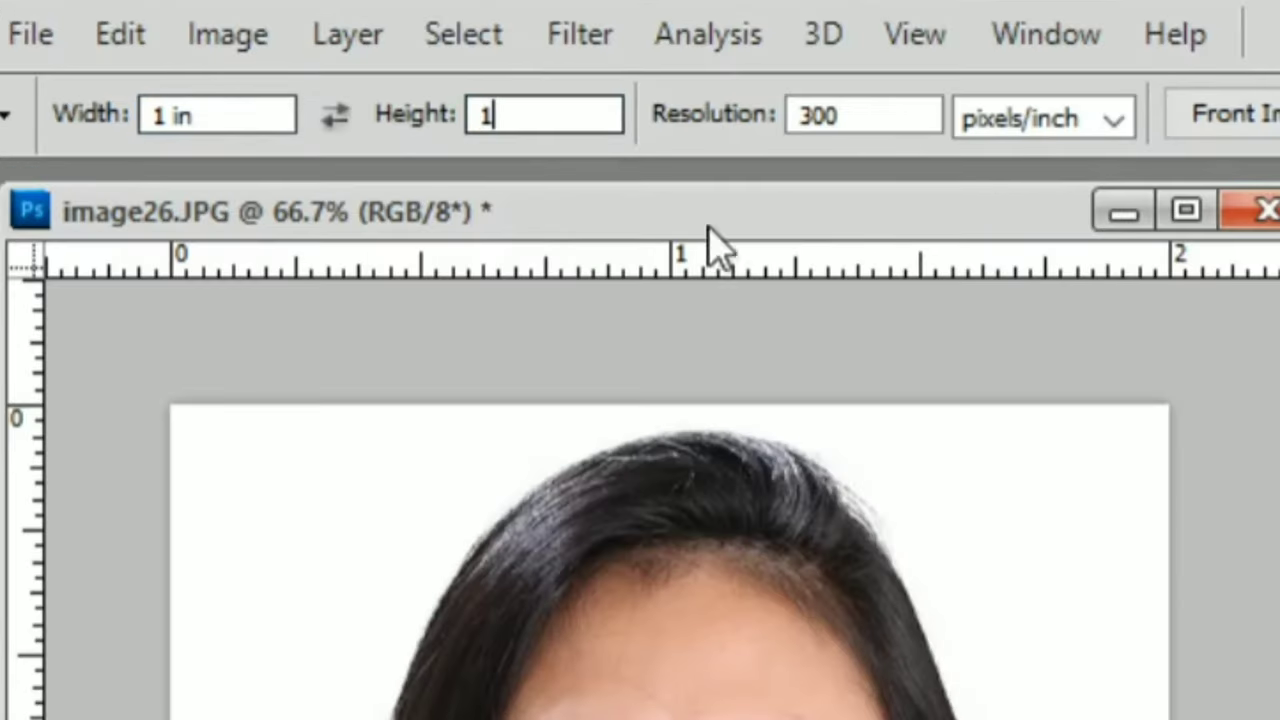
type(" in")
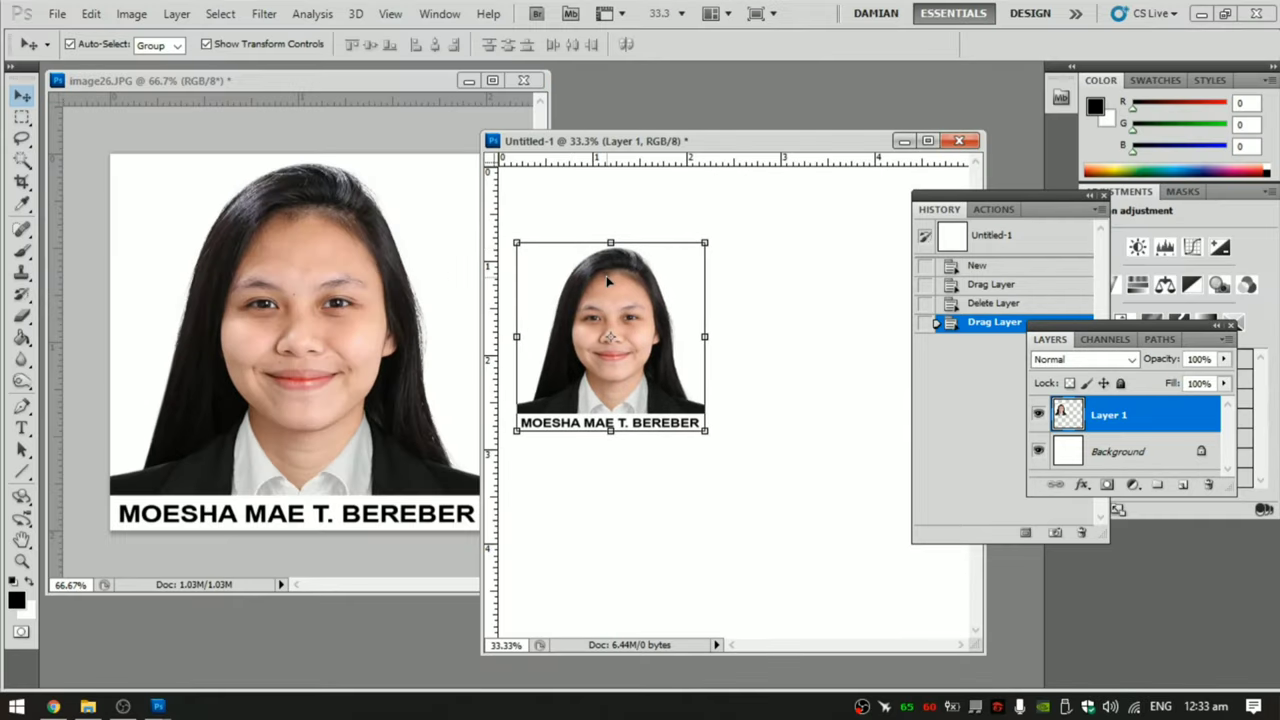
key("Delete")
left_click(208, 228)
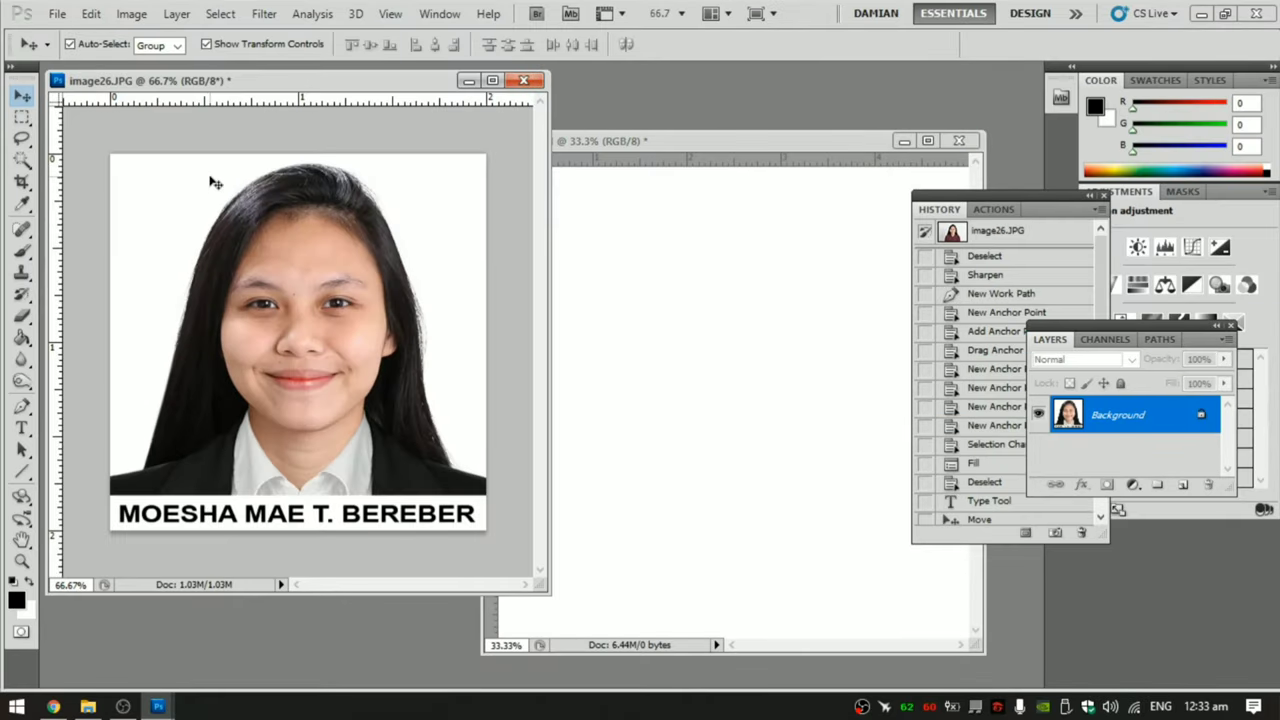
Crop the labelled photo to 1 × 1 inch.
key("c")
key("ctrl+0")
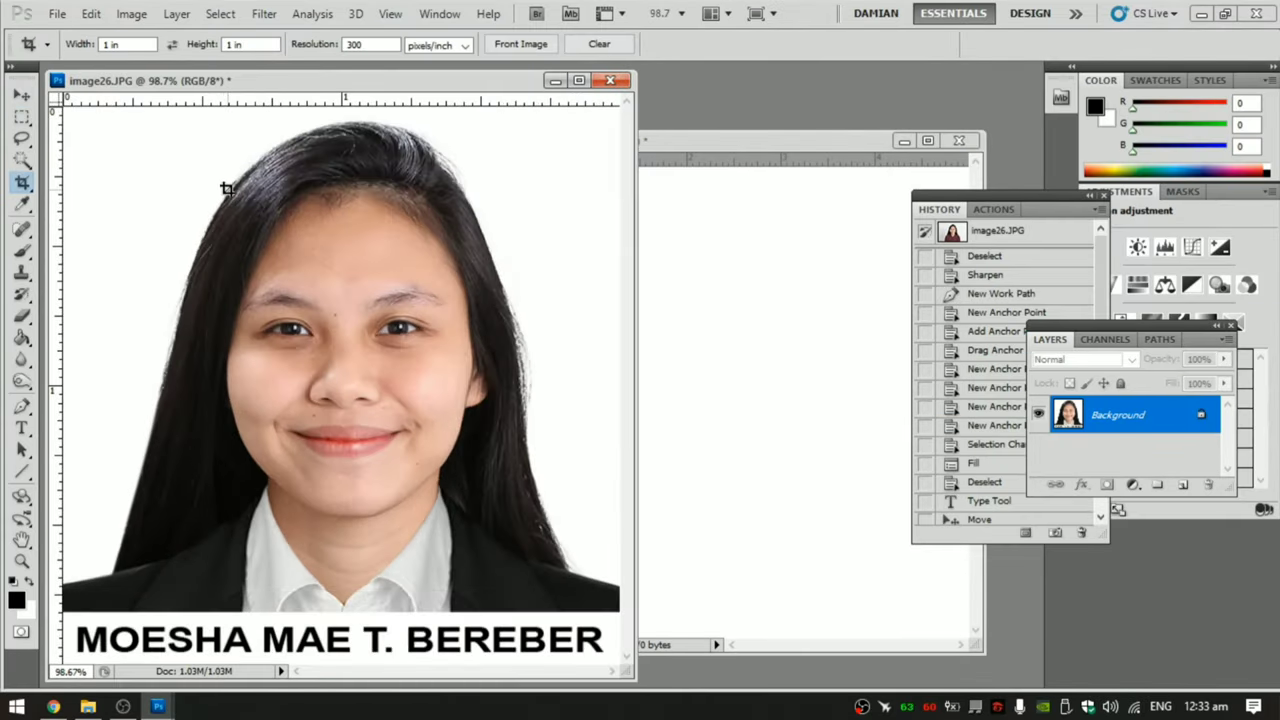
key("ctrl+minus")
key("ctrl+minus")
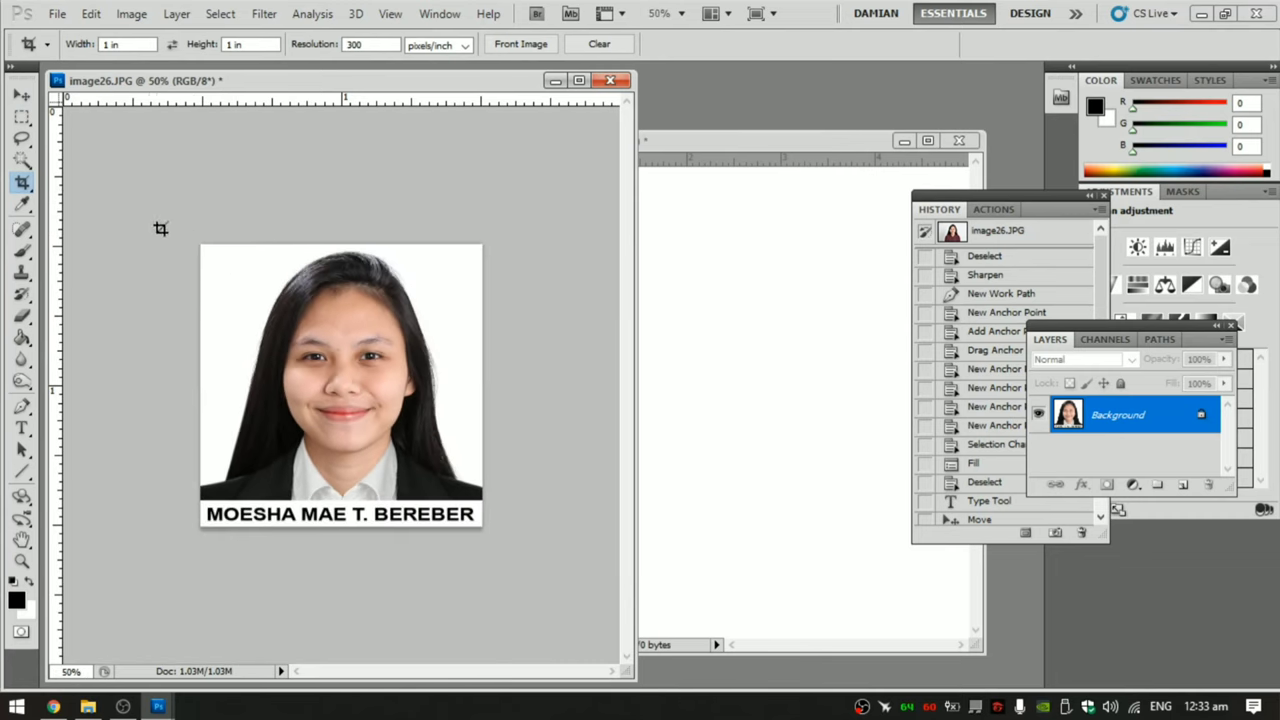
left_click_drag(160, 229, 586, 580)
key("Return")
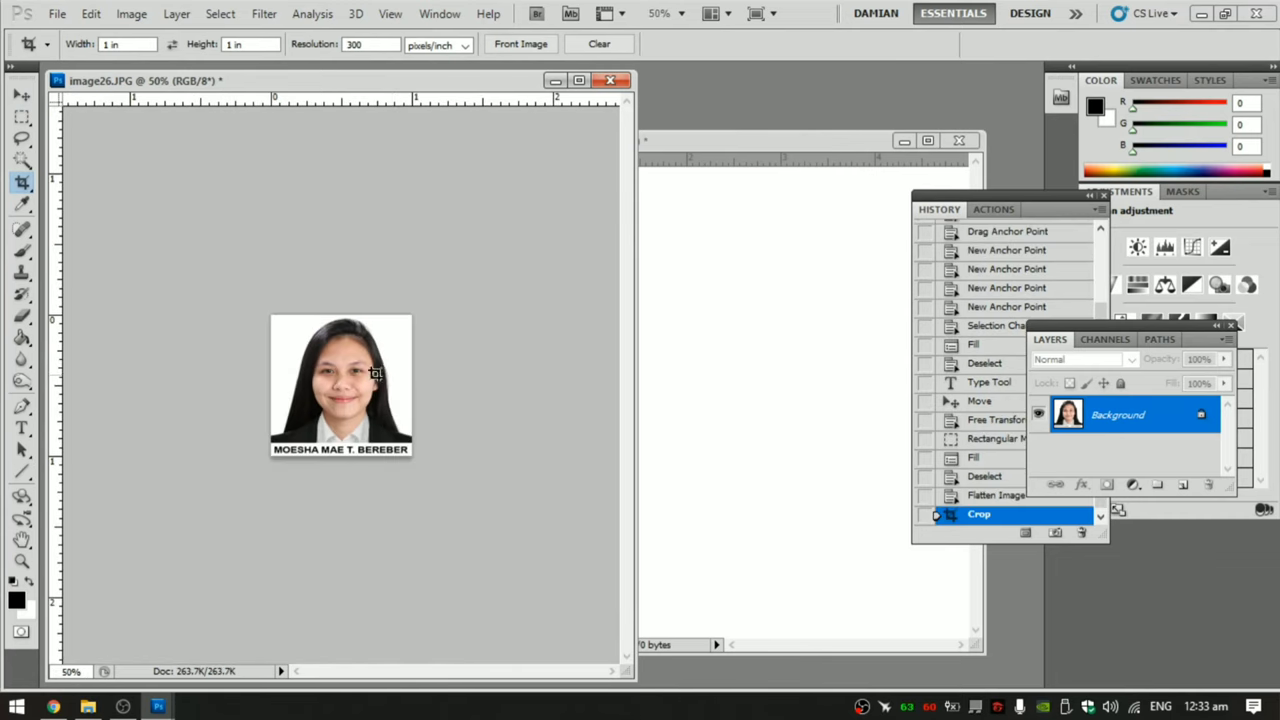
Copy the cropped photo into Untitled-1 and view the sheet full-screen.
key("v")
left_click_drag(746, 498, 746, 500)
left_click(288, 364)
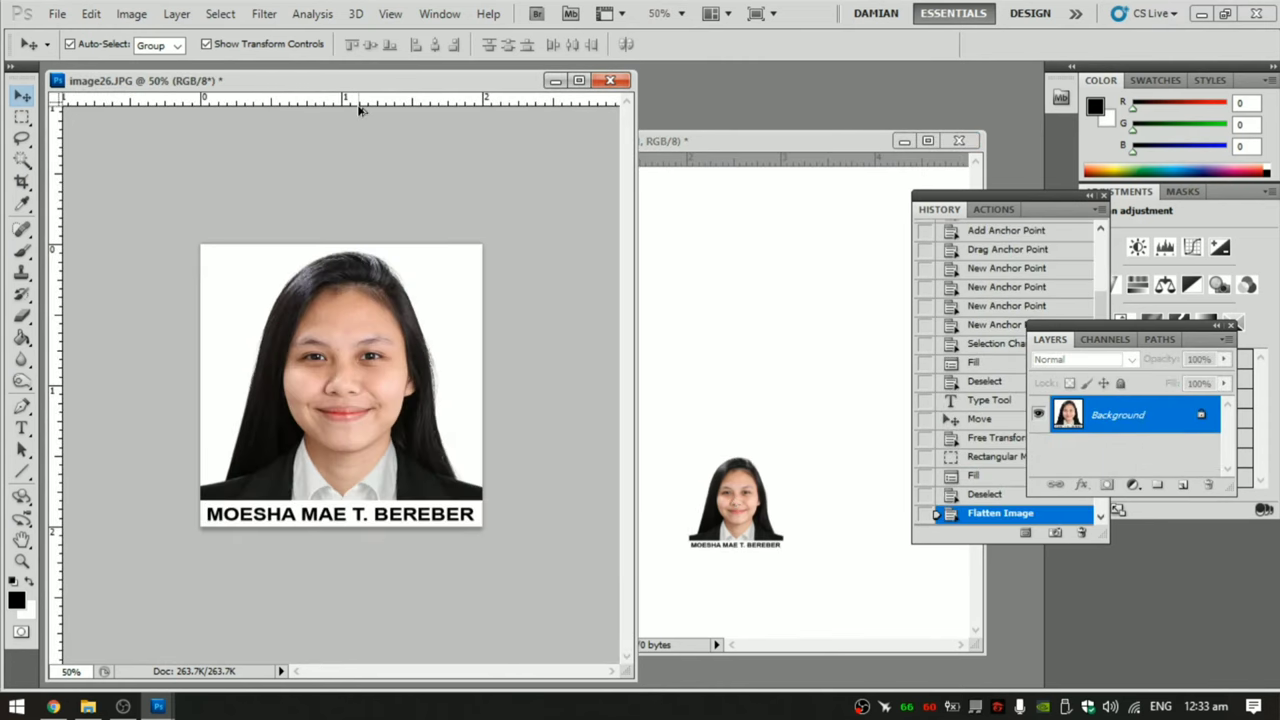
left_click(784, 350)
key("f")
left_click_drag(794, 421, 730, 401)
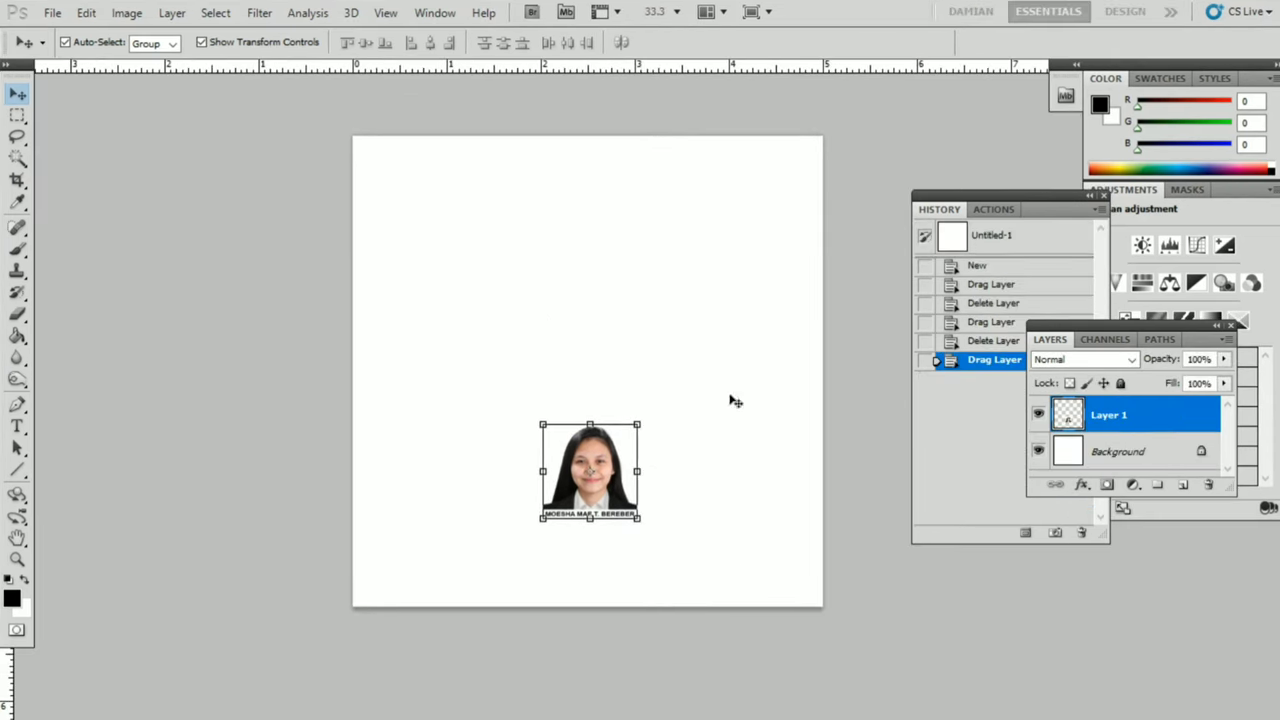
Hide the Background and line four small labelled photos along the sheet's bottom.
left_click(1037, 451)
mouse_move(608, 495)
left_mouse_down()
mouse_move(435, 565)
mouse_move(718, 548)
left_mouse_up()
left_click(440, 550, "shift")
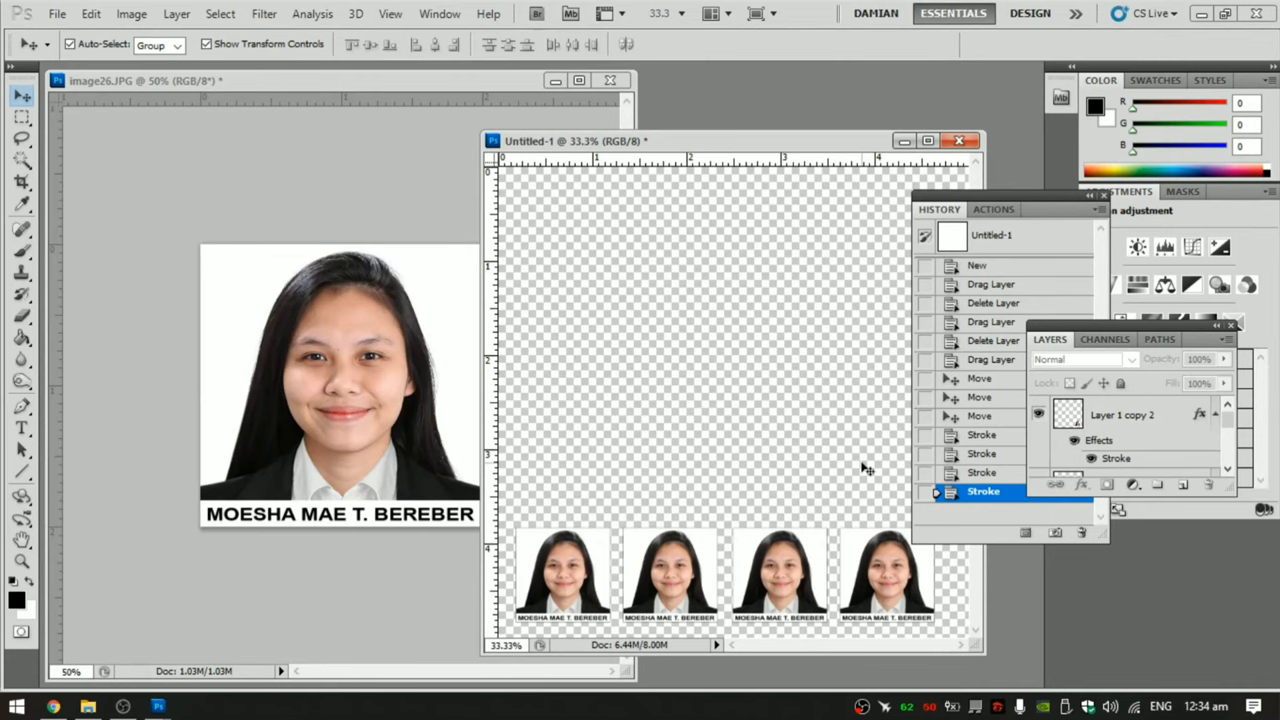
left_click(380, 372)
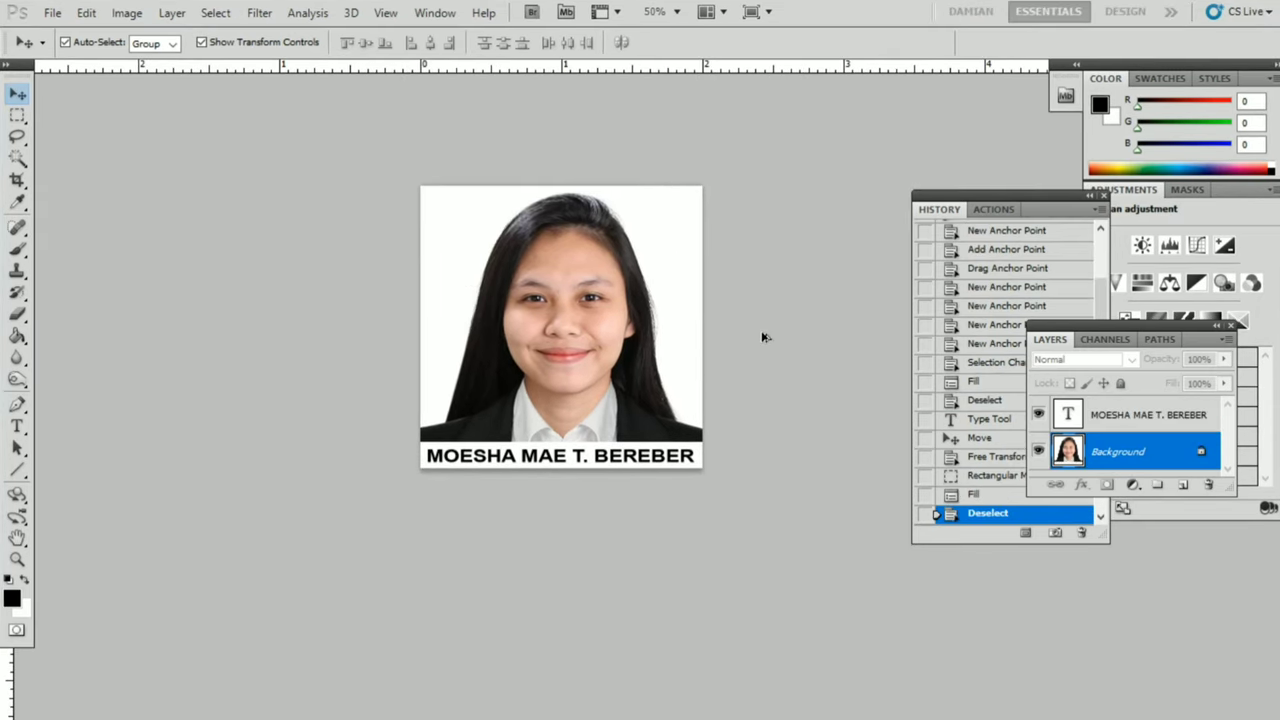
Zoom in on image26.JPG, toggle the name text selection with undo/redo, and pan.
key("ctrl+plus")
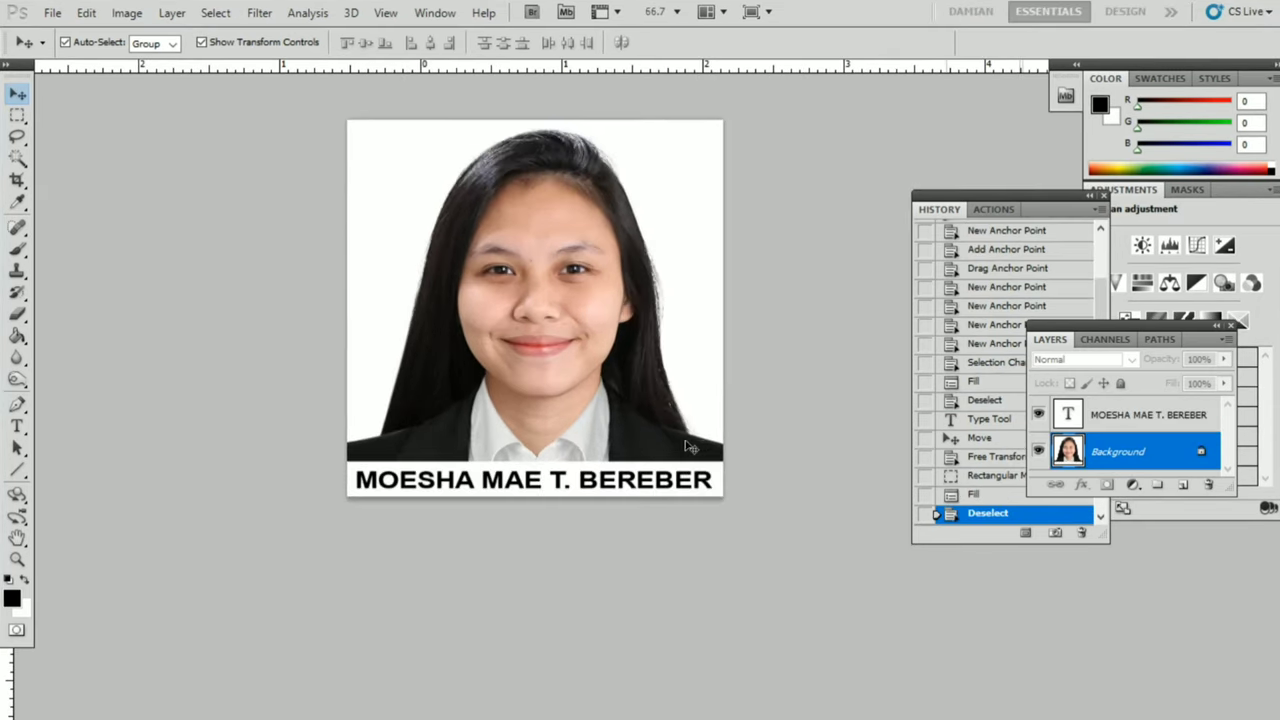
left_click(650, 483)
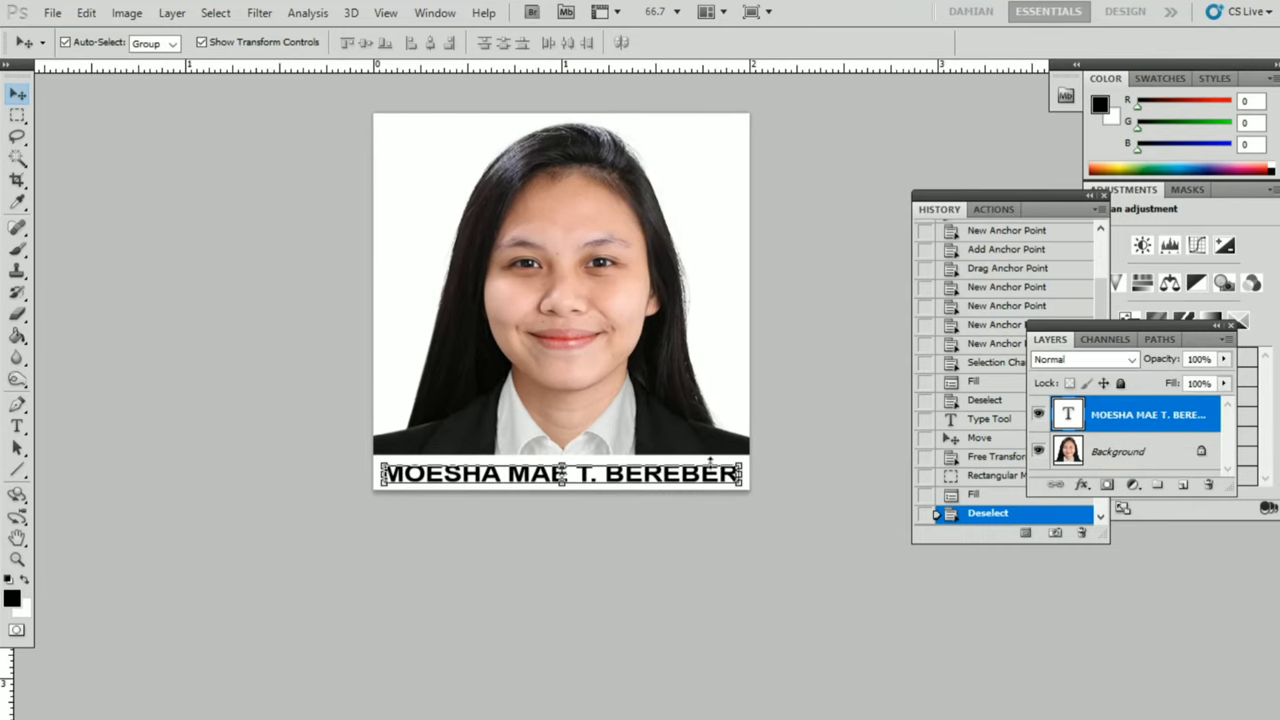
left_click(590, 285)
left_click(650, 480)
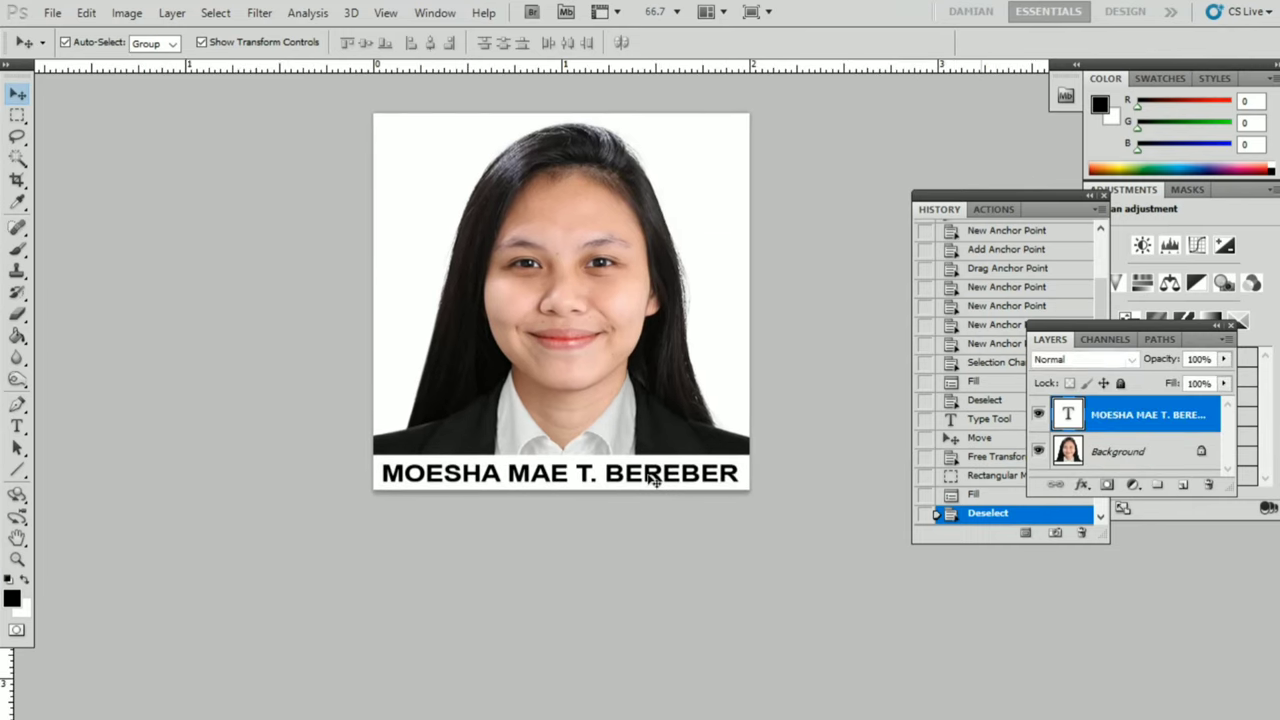
key("ctrl+z")
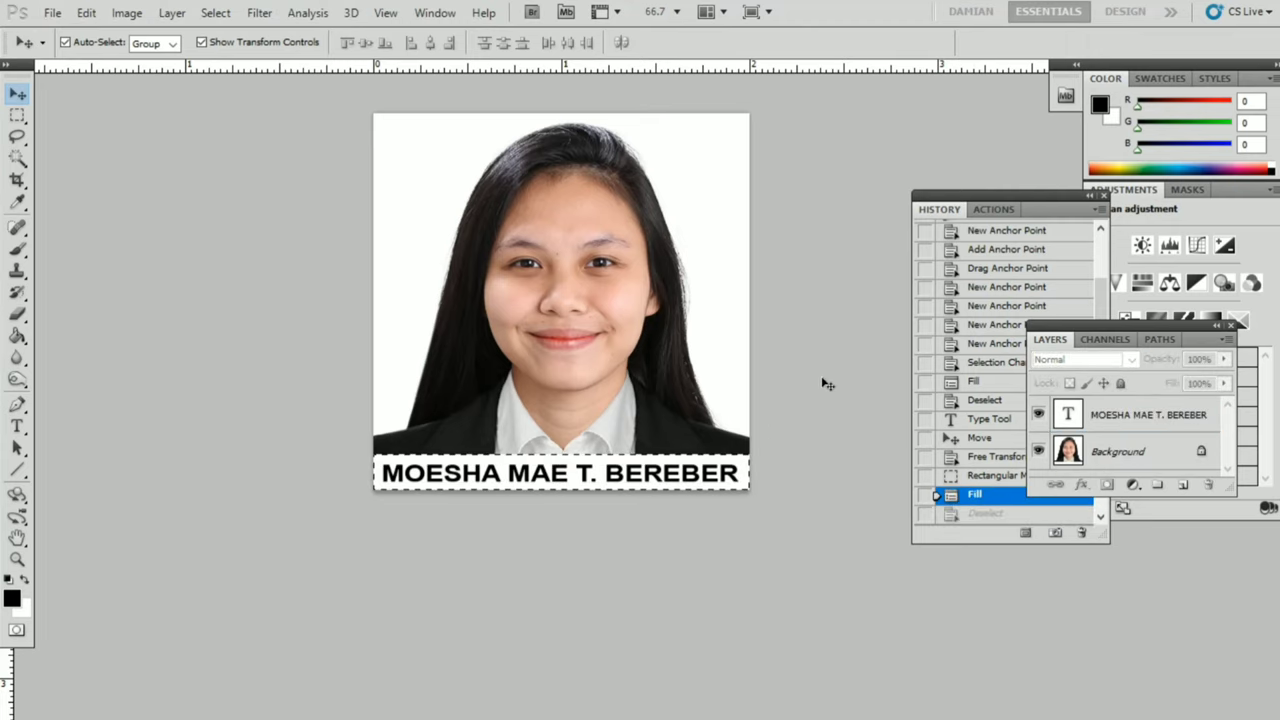
key("ctrl+z")
left_click(623, 286)
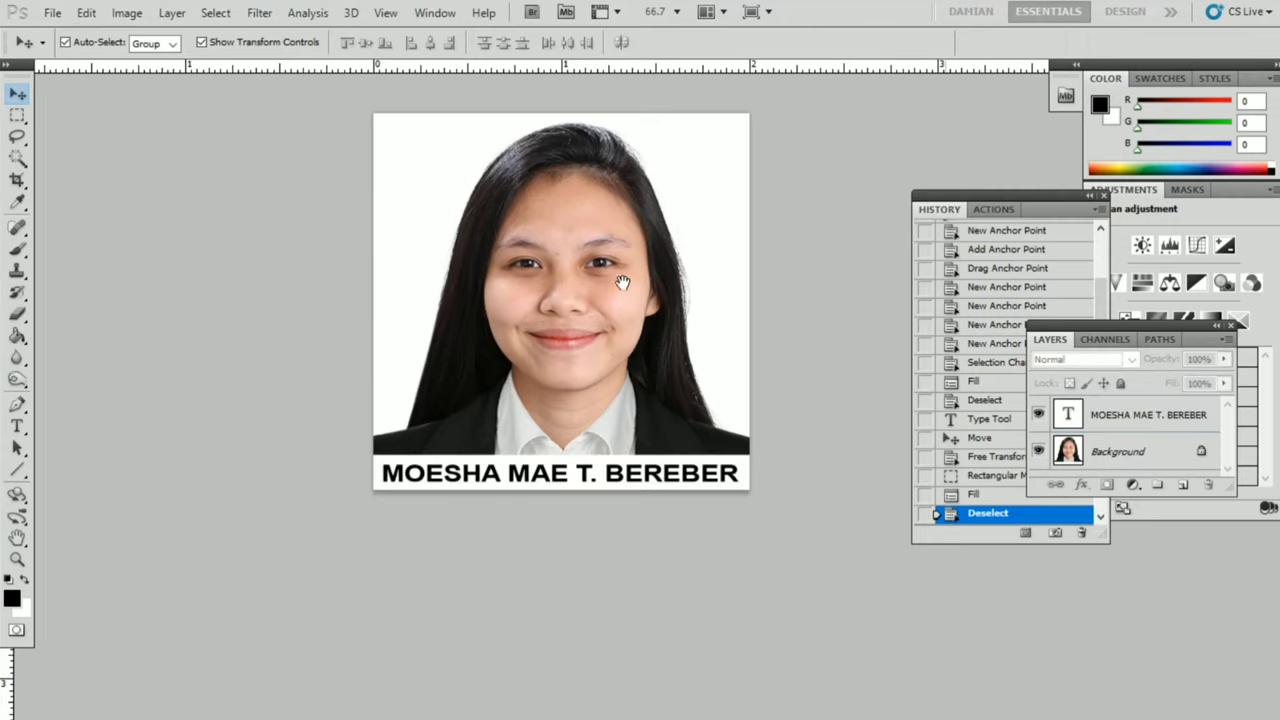
left_click_drag(612, 275, 645, 313)
Set the Crop tool size to 1.37 in wide by 1.77 in high.
key("c")
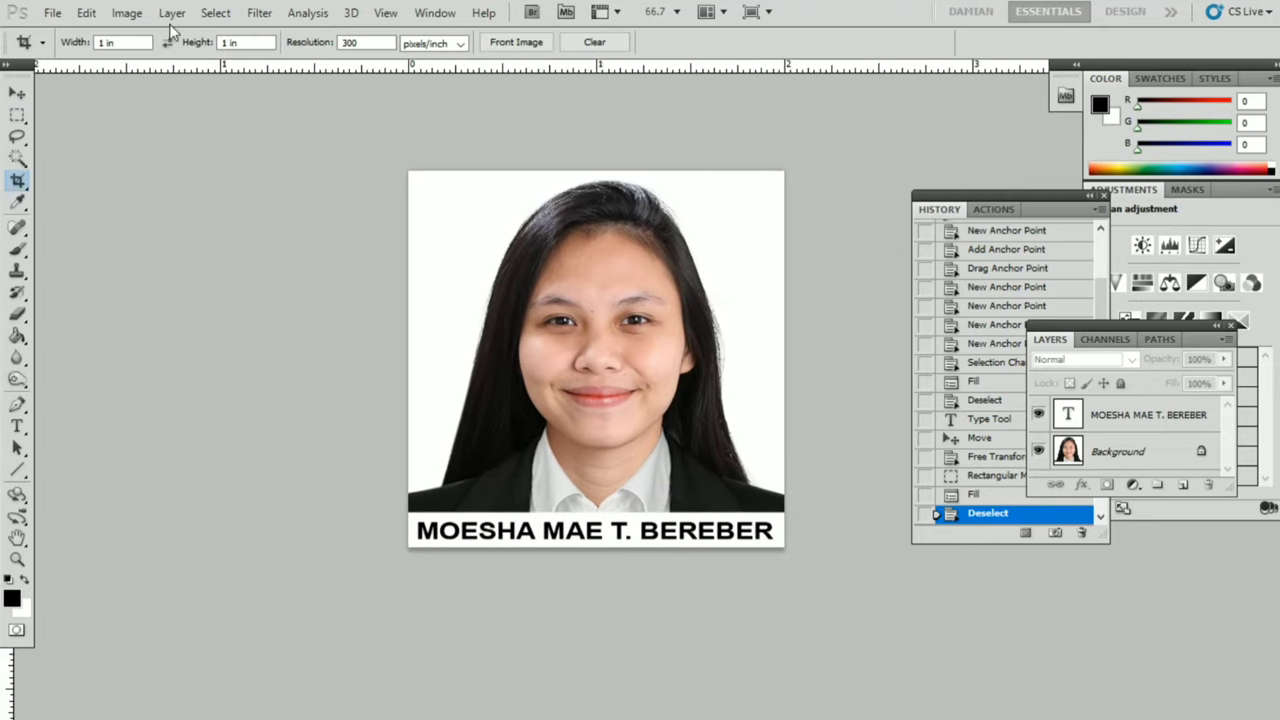
left_click(110, 41)
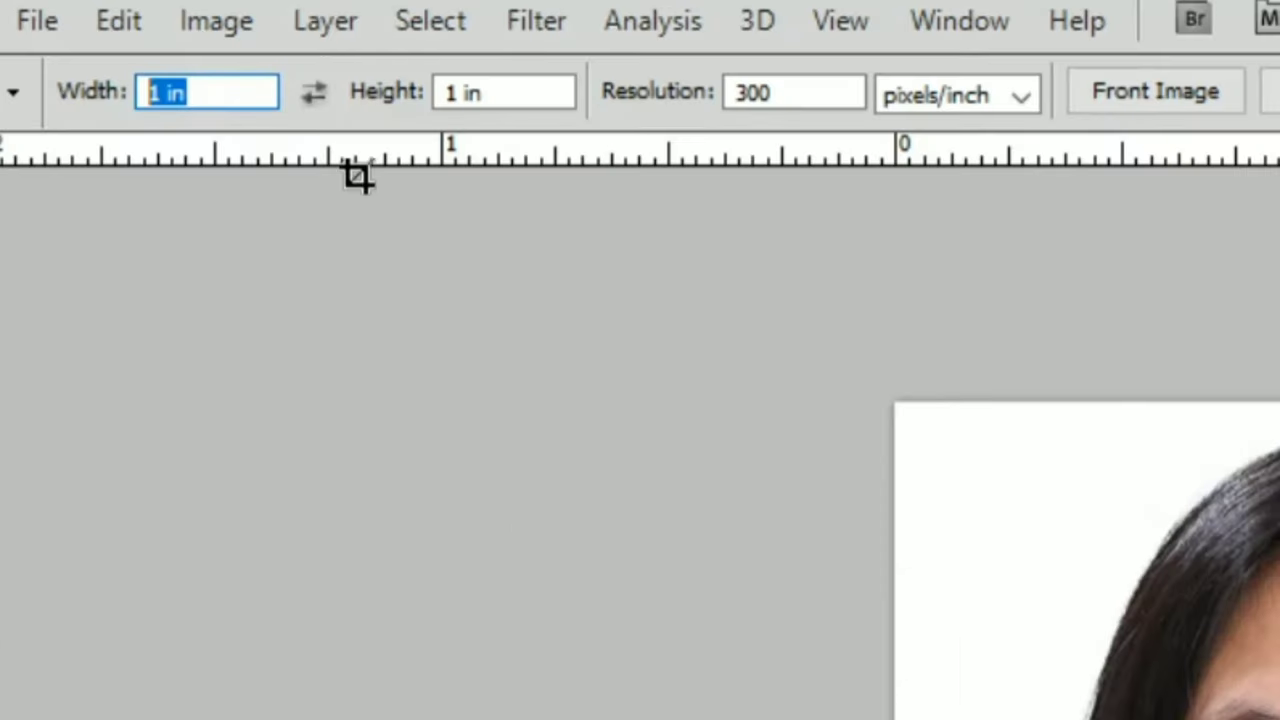
type("1.37 ")
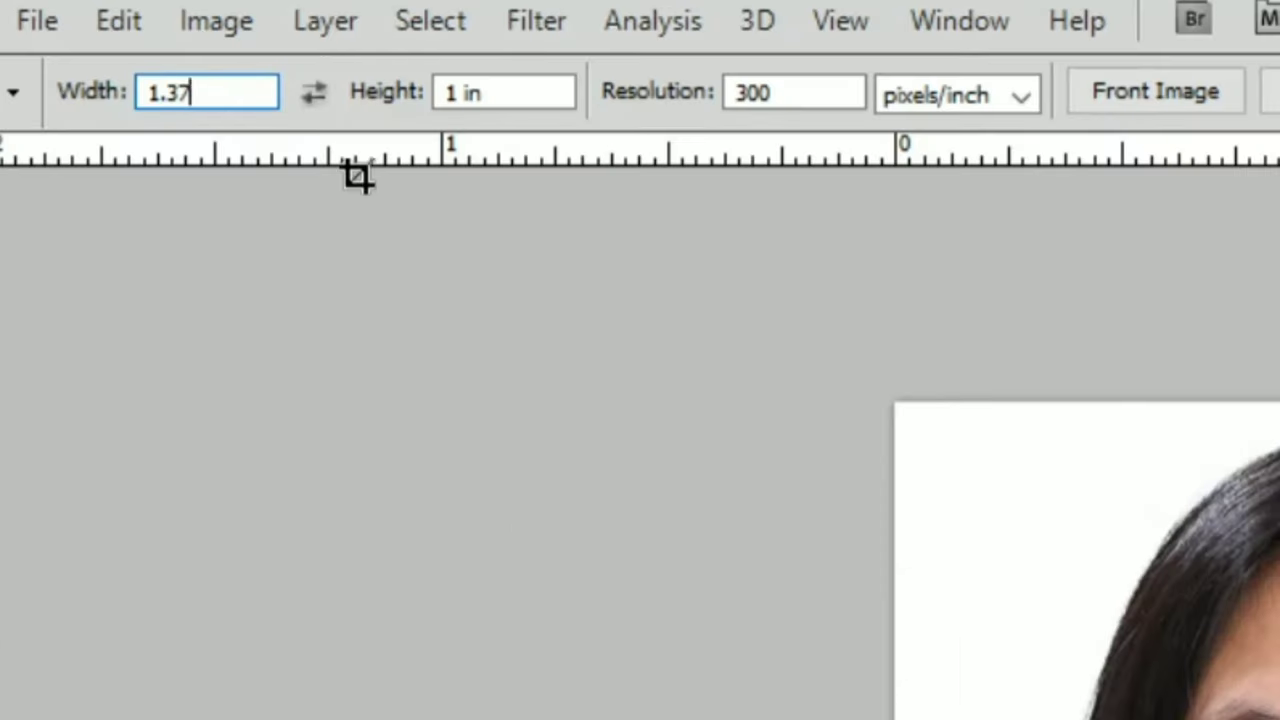
type("in")
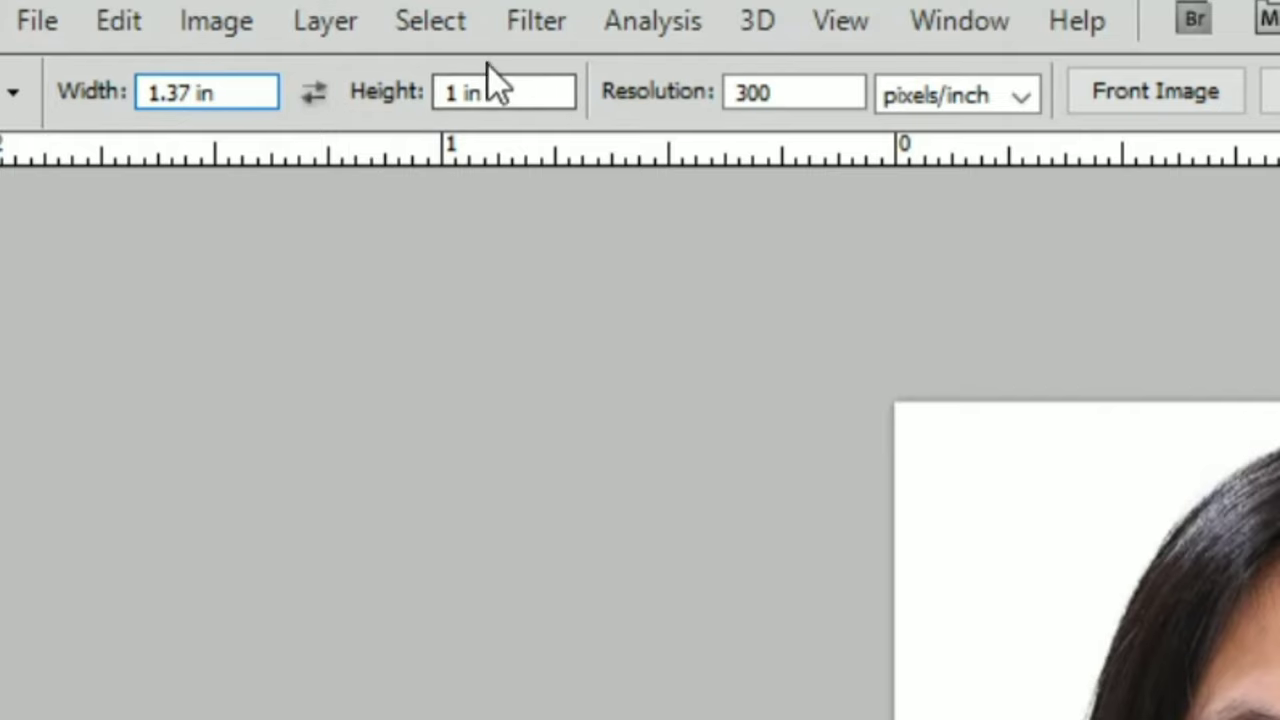
left_click(480, 93)
type("1")
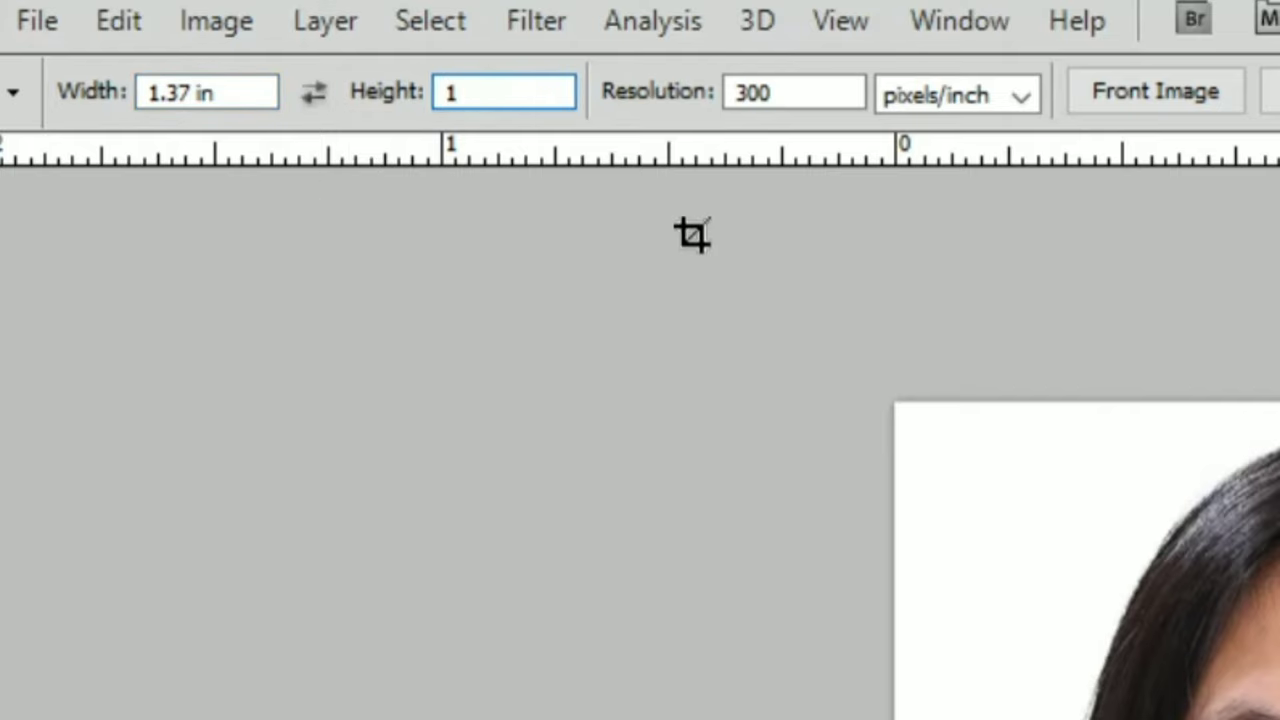
type(".77 in")
key("Return")
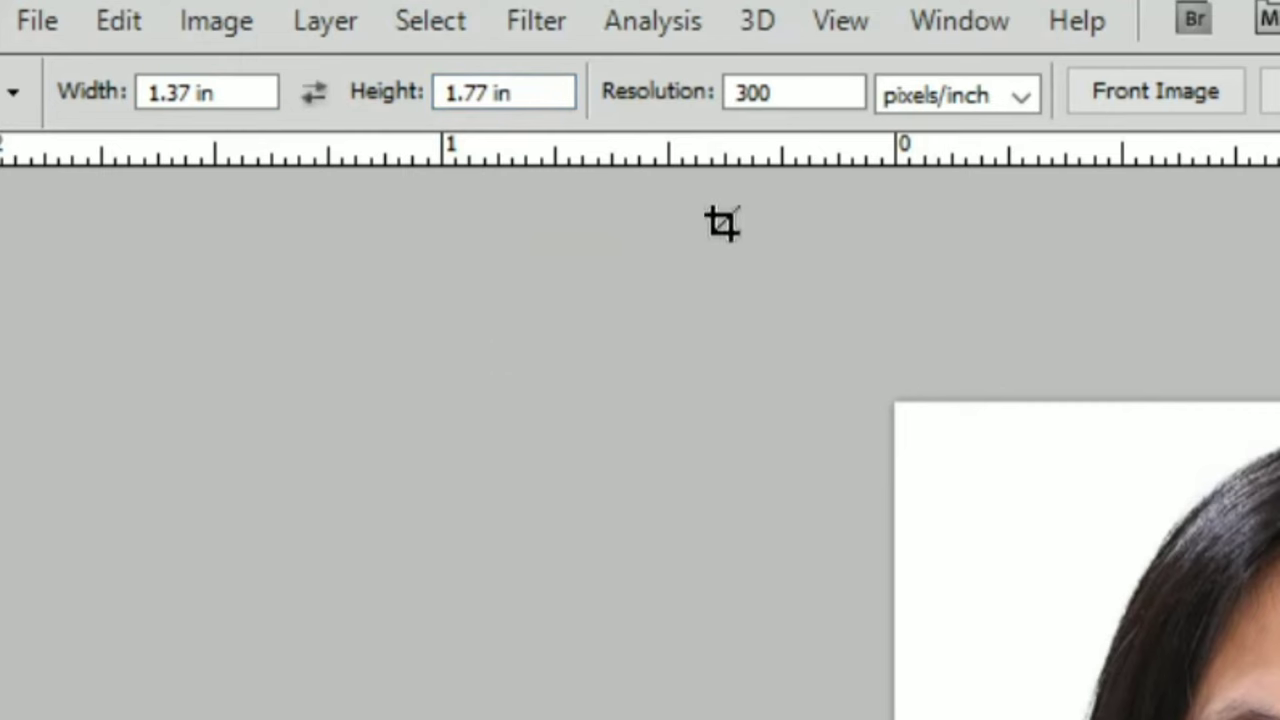
Narrow the name text to about 82% width and nudge it centred in the band.
key("v")
left_click(672, 538)
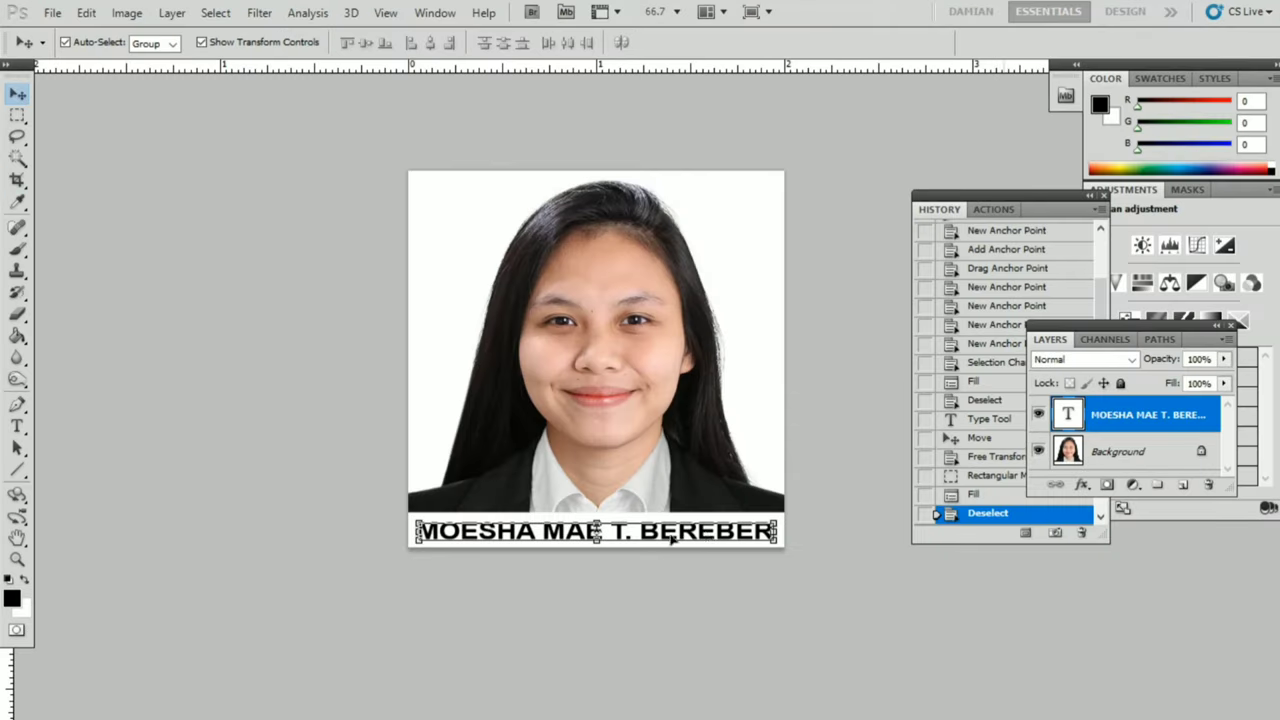
key("ctrl+t")
left_click_drag(778, 531, 727, 531)
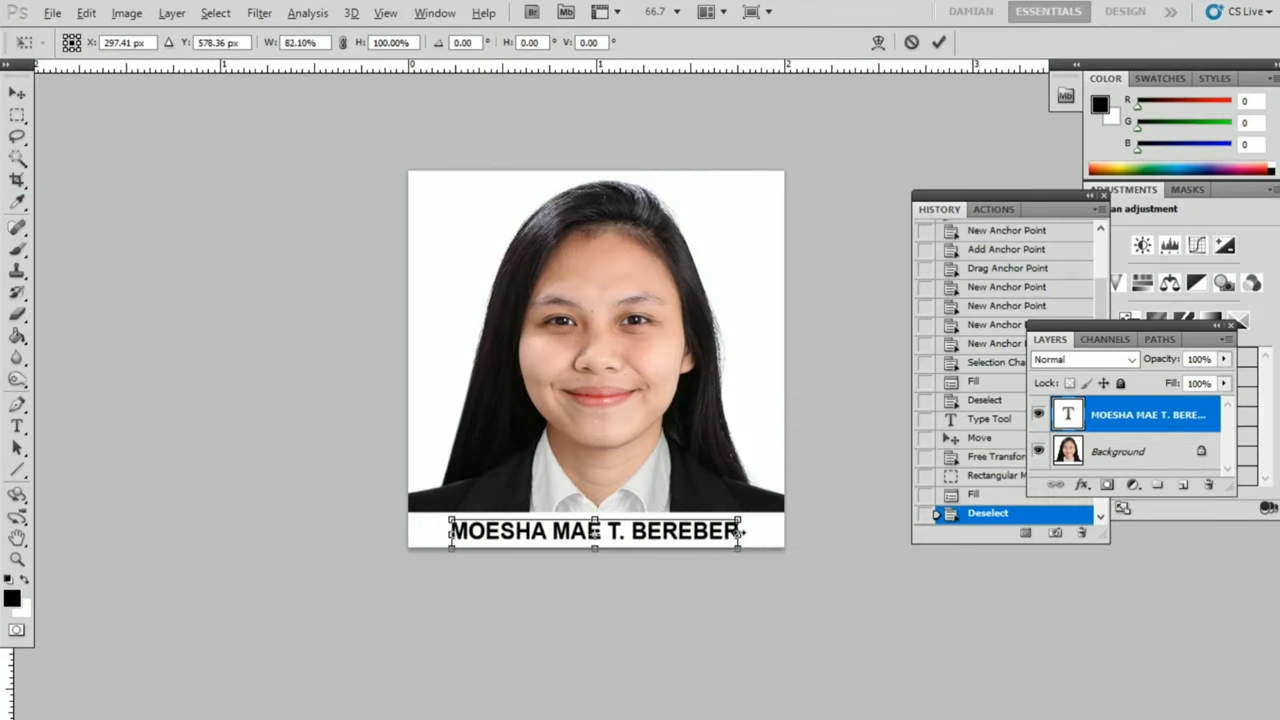
key("Return")
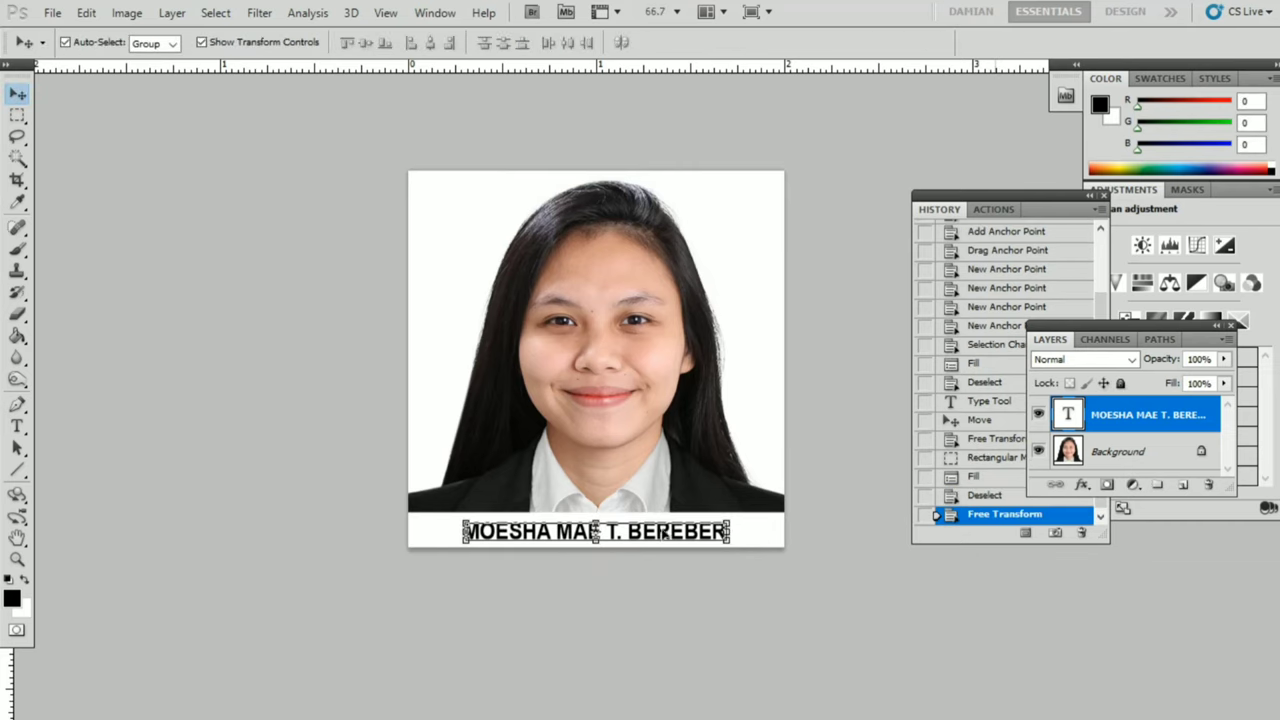
key("Right")
key("Right")
key("Up")
key("Up")
key("Right")
key("Right")
key("Up")
key("Up")
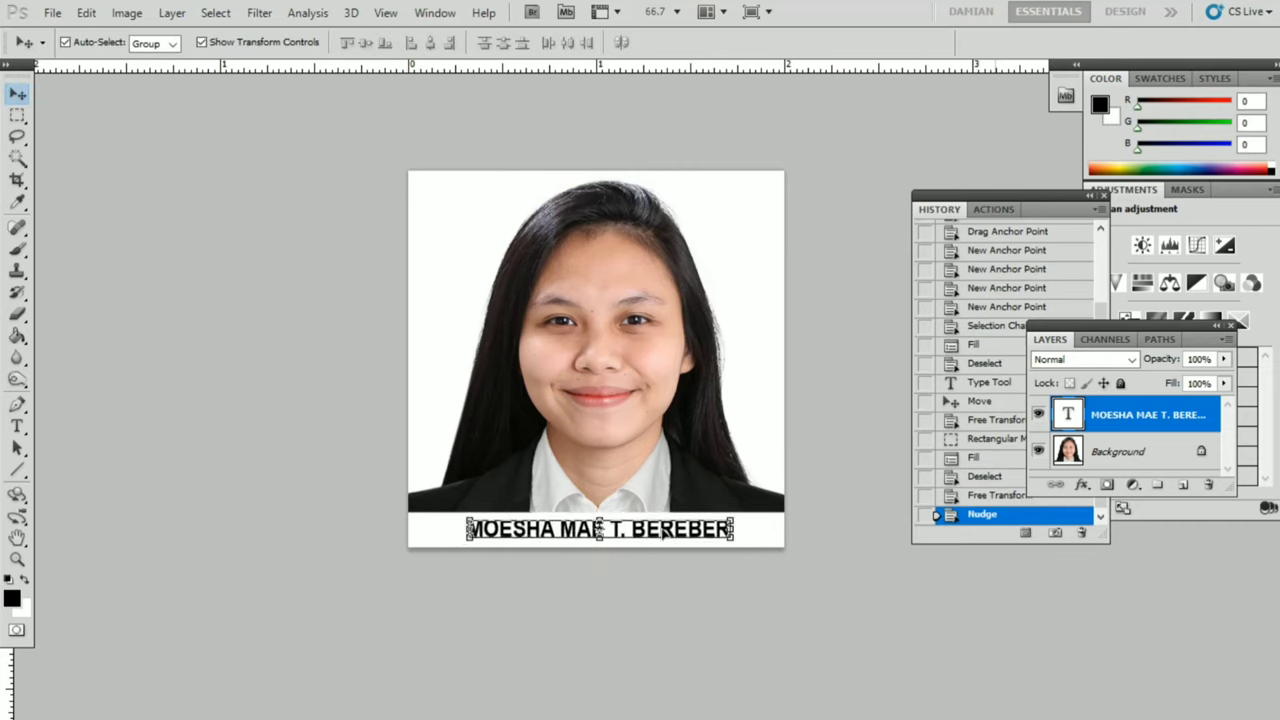
left_click(757, 587)
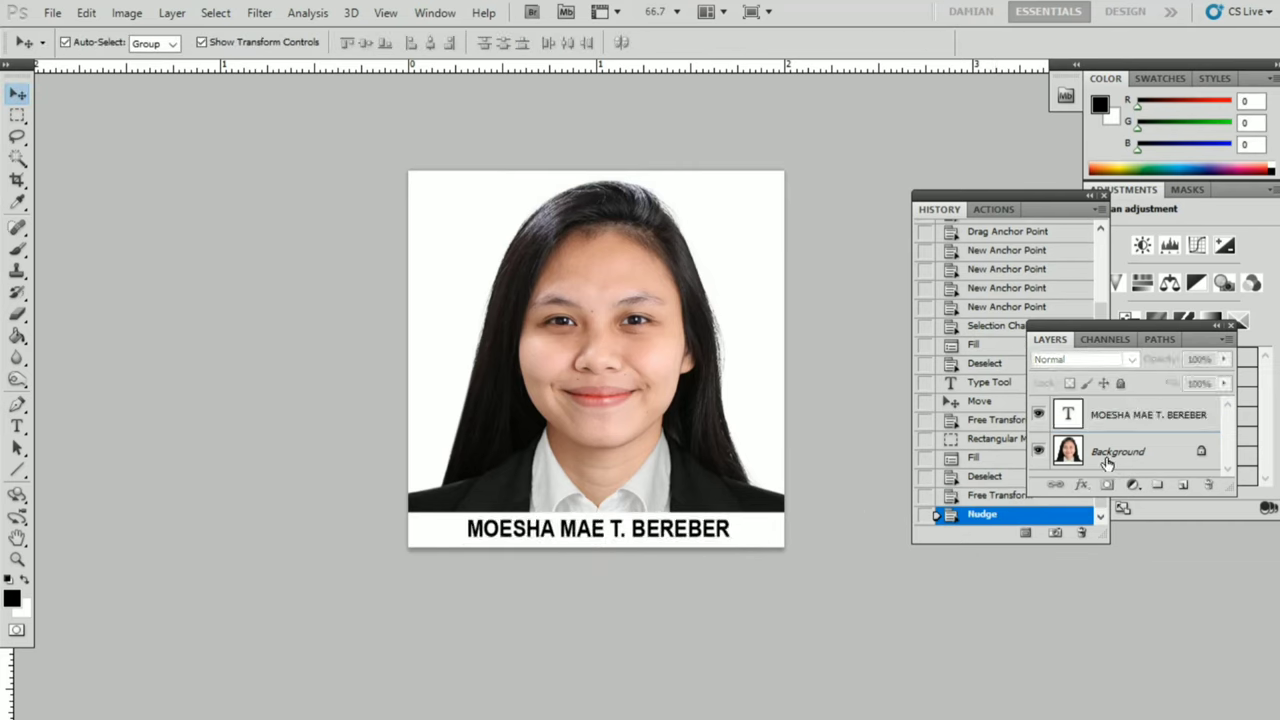
Crop the photo and name band to 1.37 × 1.77 inches.
key("c")
left_click_drag(452, 171, 771, 566)
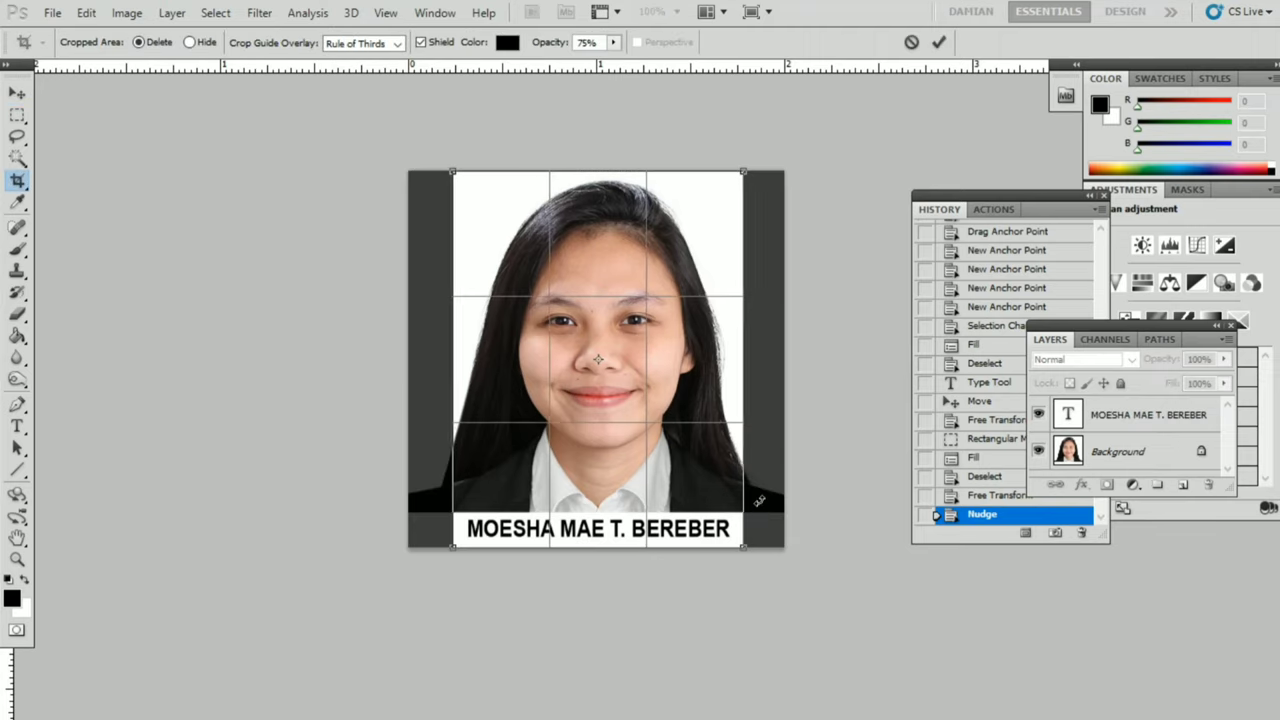
left_click_drag(598, 358, 595, 358)
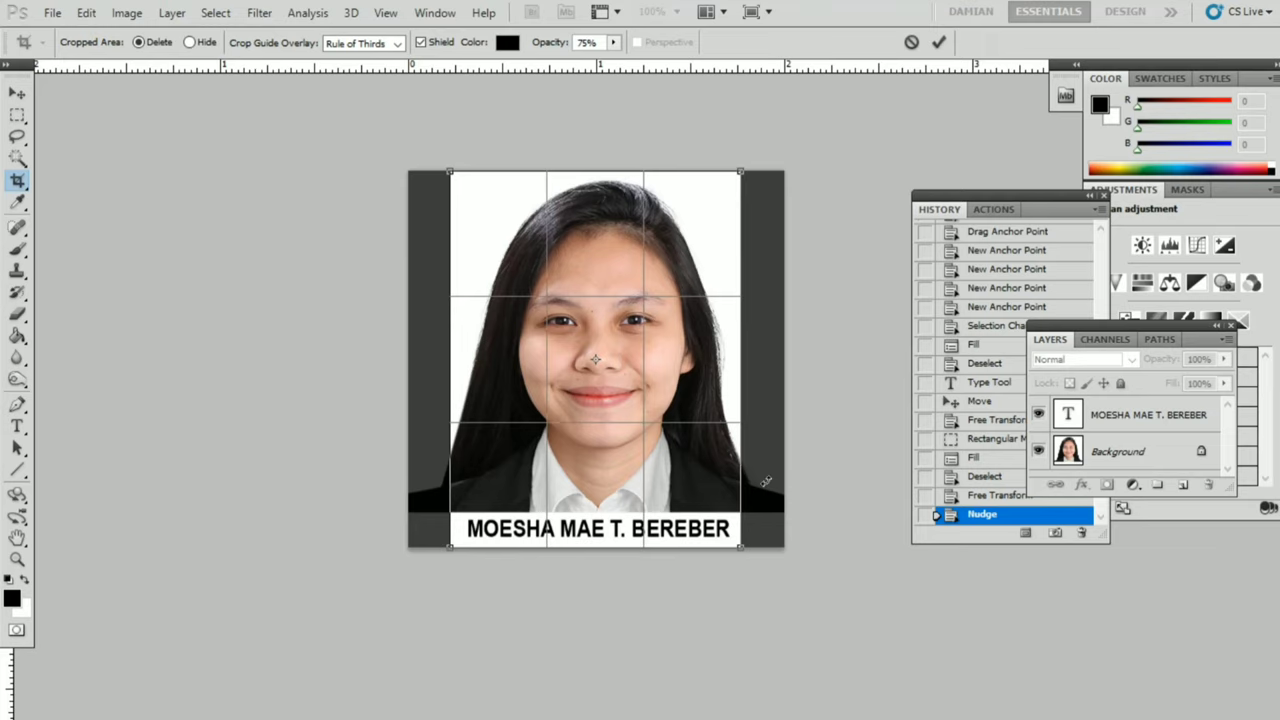
key("Return")
Flatten image26.JPG into a single Background layer.
left_click(1108, 451)
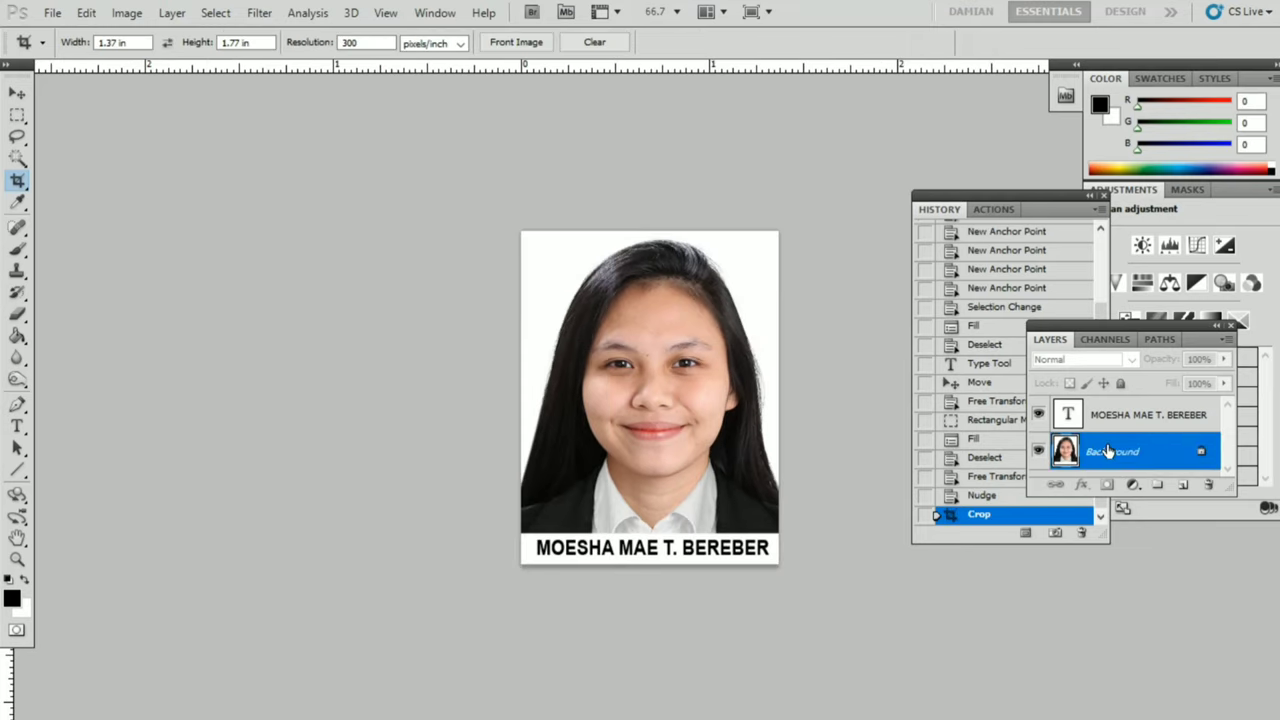
right_click(1108, 455)
left_click(1136, 608)
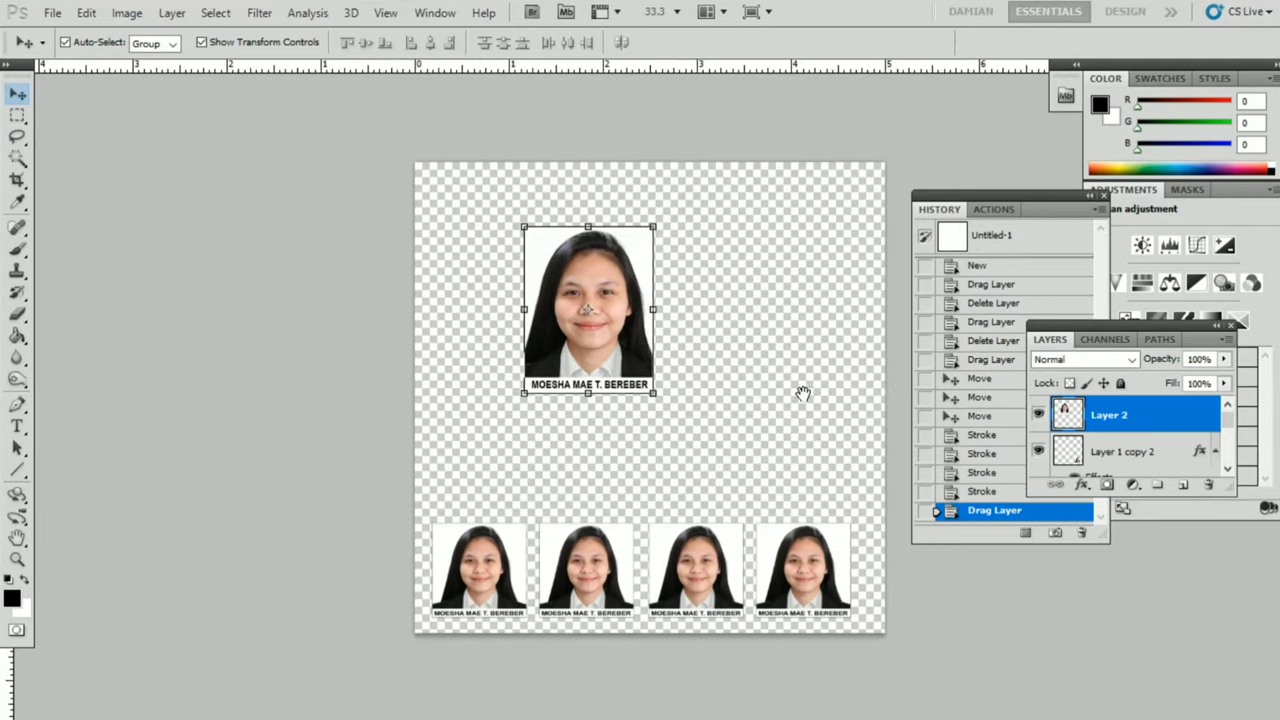
Place the larger photo top-left, copy it three across, then duplicate that row below.
left_click_drag(803, 393, 742, 394)
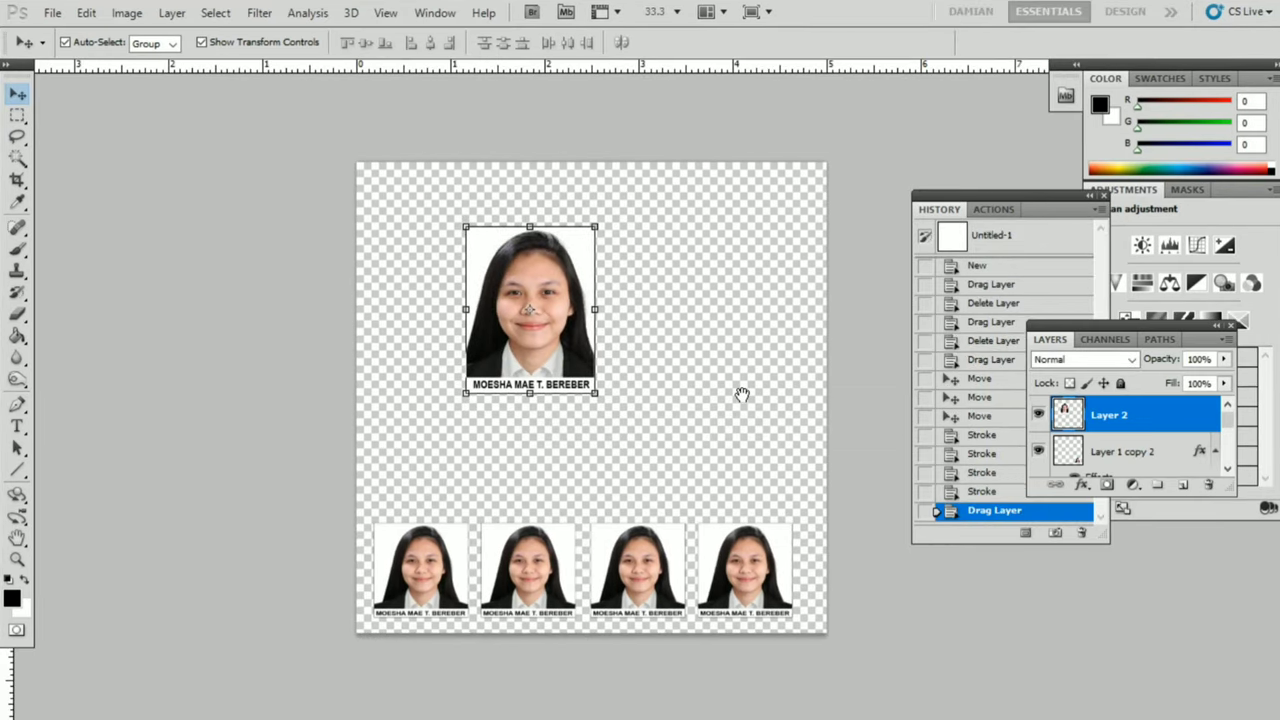
mouse_move(524, 348)
left_mouse_down()
mouse_move(434, 293)
mouse_move(592, 343)
left_mouse_up()
mouse_move(603, 303)
left_mouse_down()
mouse_move(588, 295)
mouse_move(750, 322)
mouse_move(749, 304)
left_mouse_up()
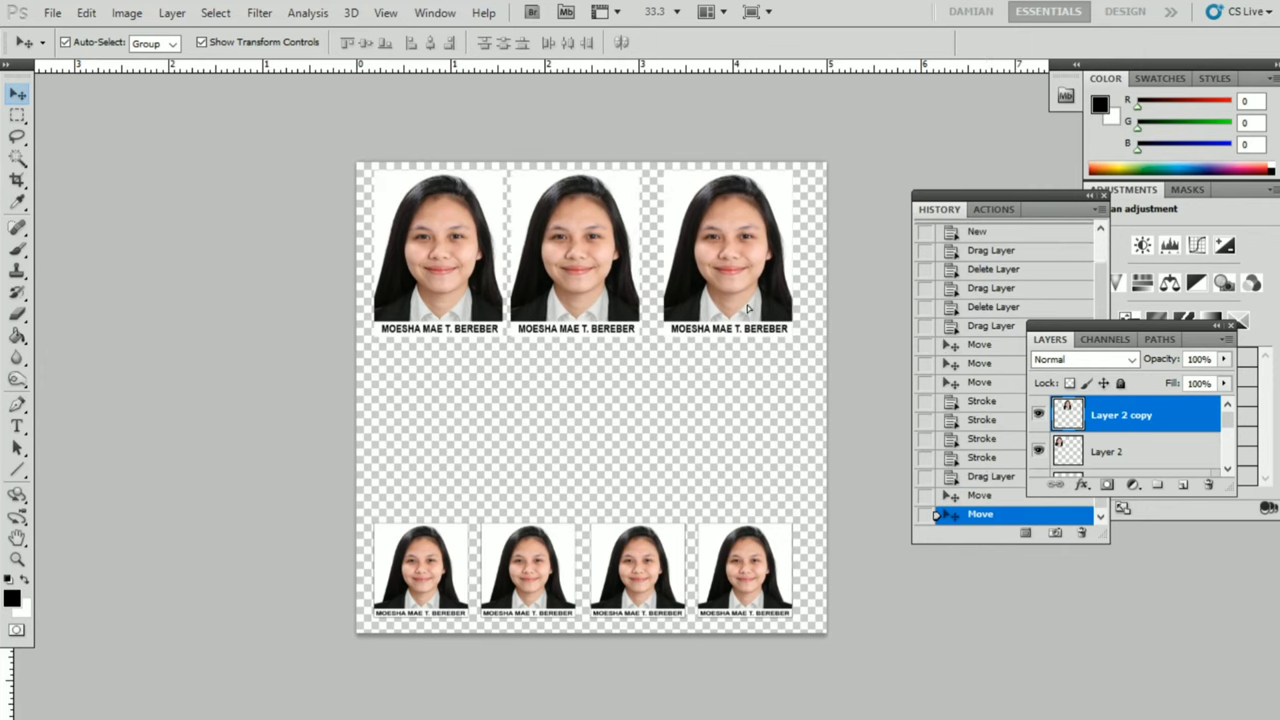
left_click_drag(704, 264, 719, 442, "alt")
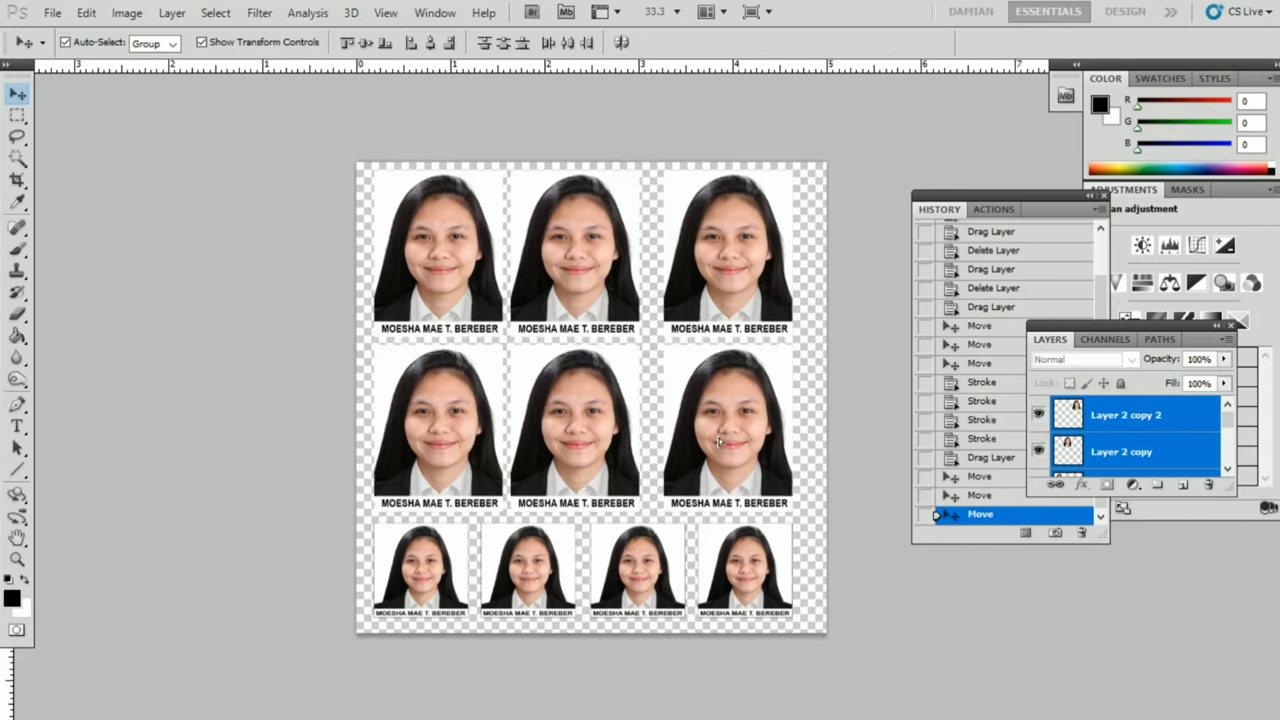
left_click(855, 560)
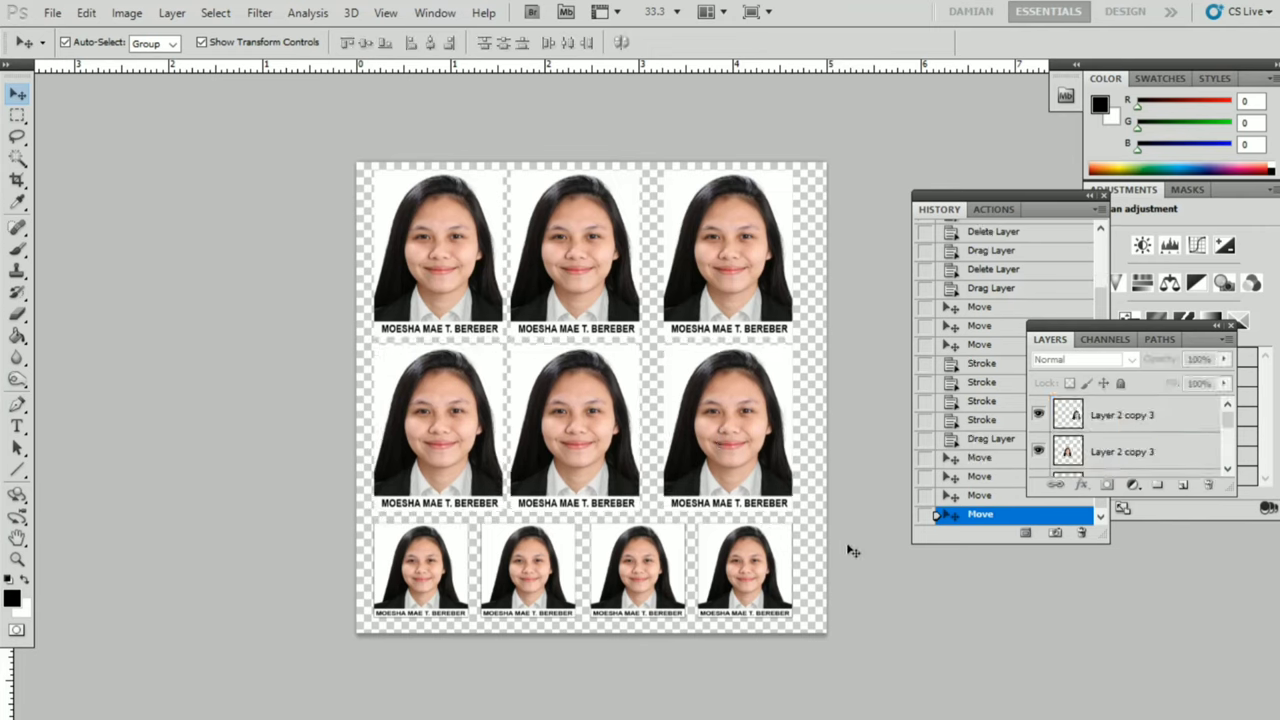